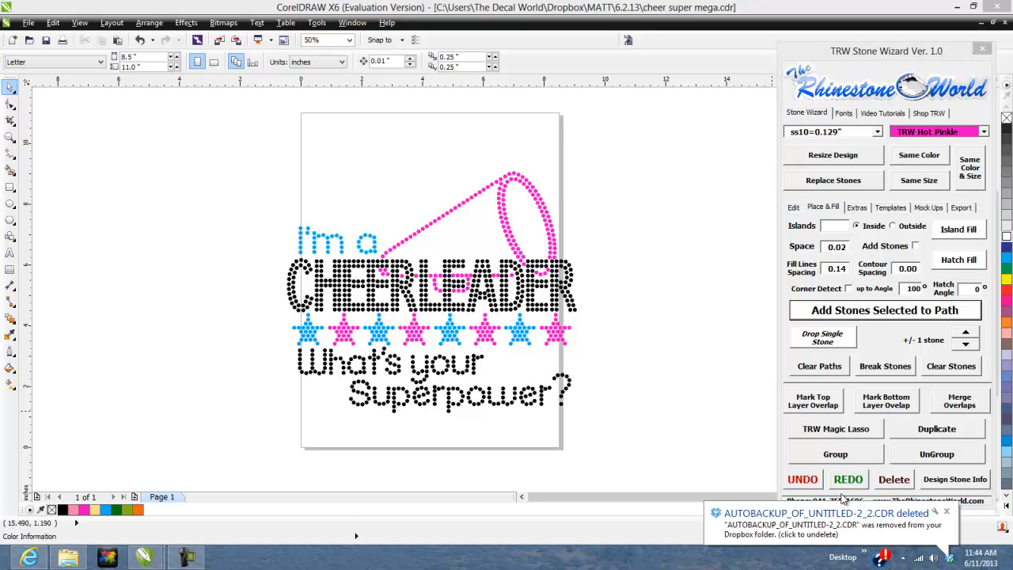
Step: Try a custom stone size of 0.099, and restore the ss10=0.129" preset
left_click(946, 513)
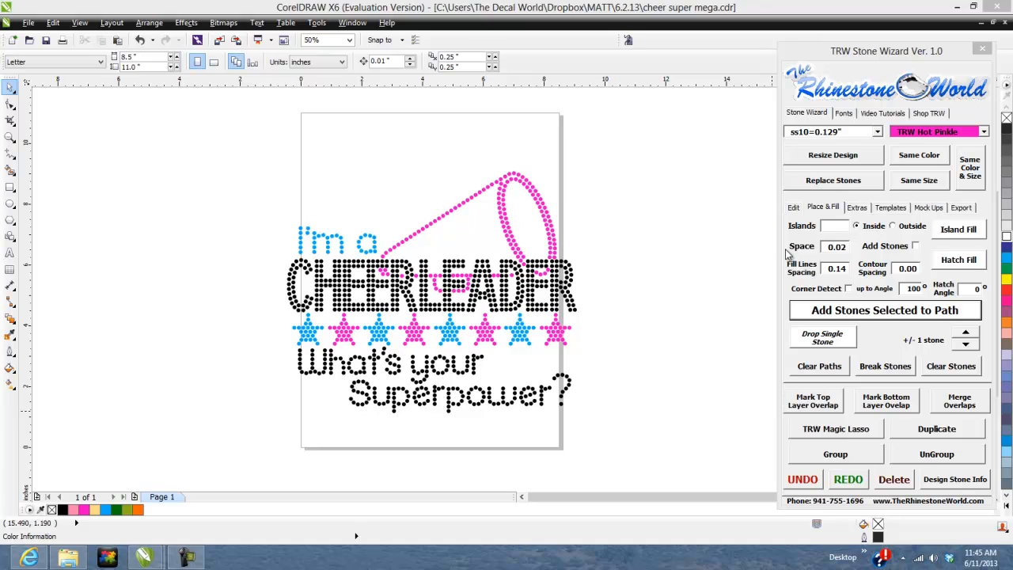
left_click(878, 132)
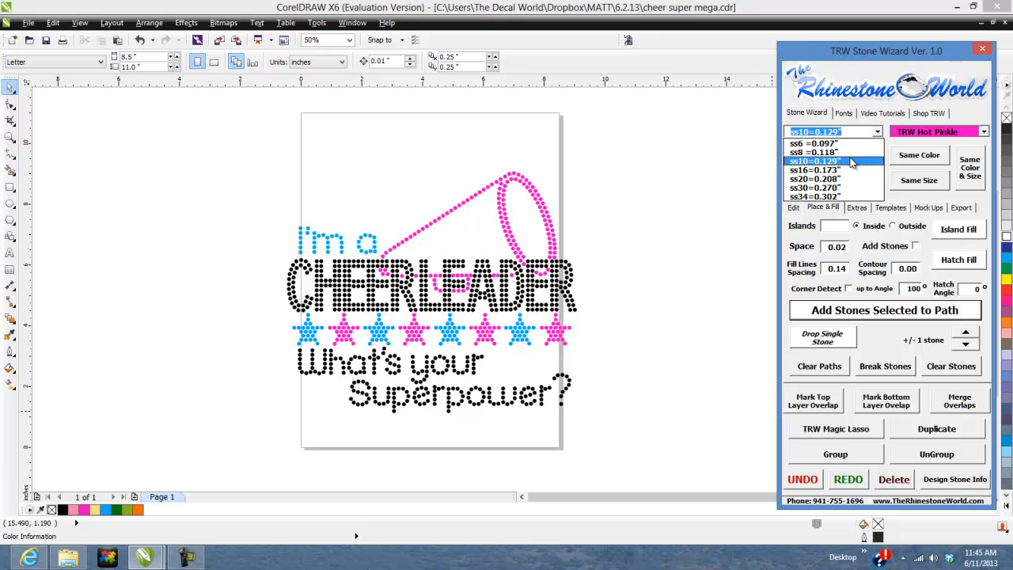
left_click(850, 132)
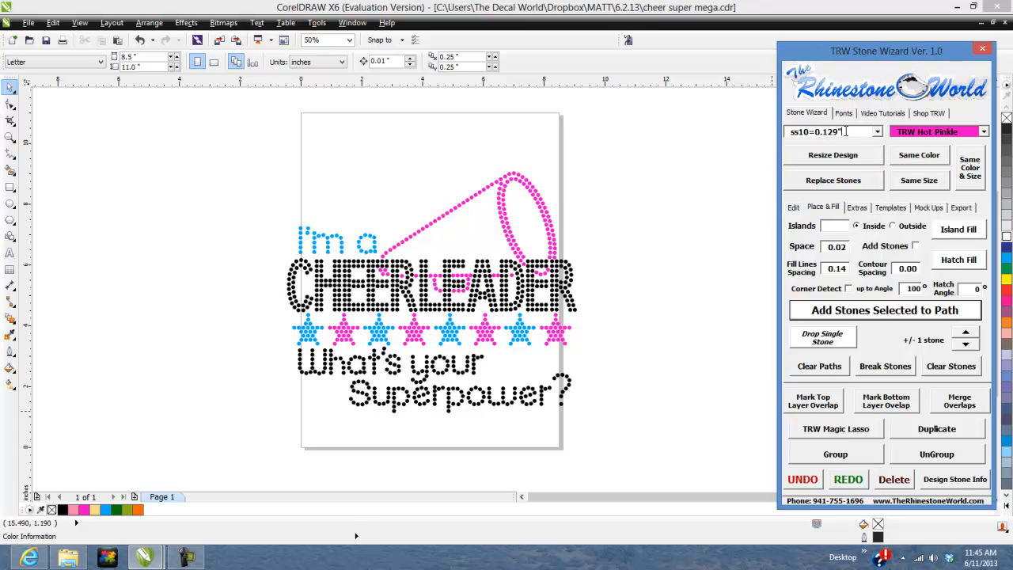
left_click_drag(845, 132, 788, 131)
type("0.099")
left_click_drag(818, 132, 783, 132)
type("0.0")
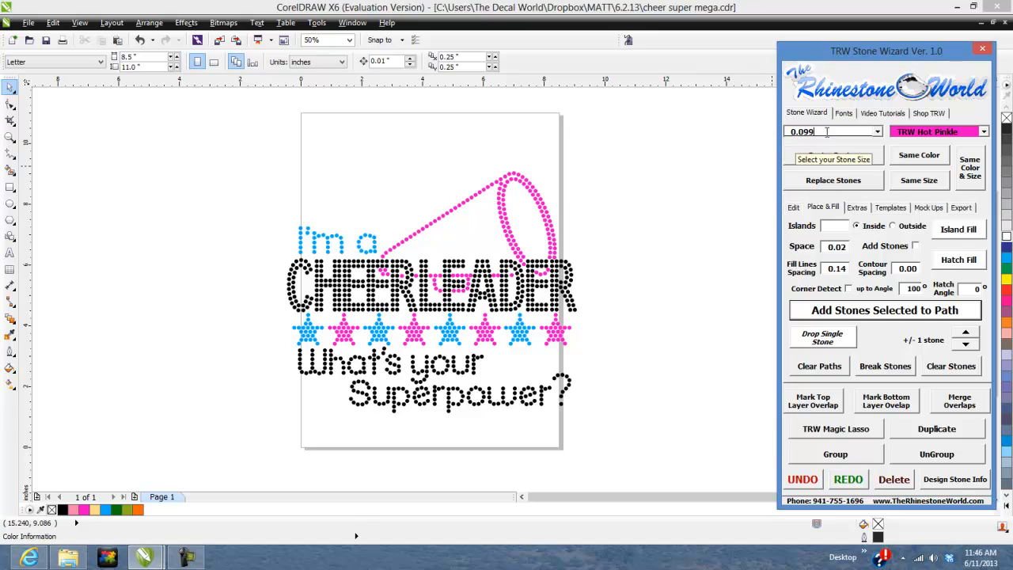
left_click(877, 133)
left_click(829, 159)
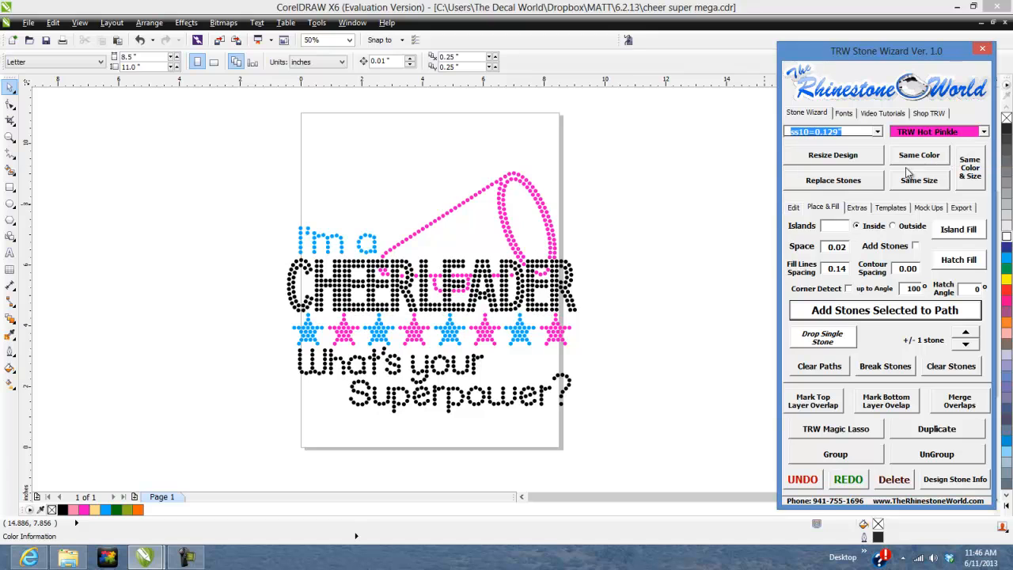
Step: Set the active stone color to Jet Black with no stones selected
left_click(983, 132)
scroll(981, 158, "down", 1)
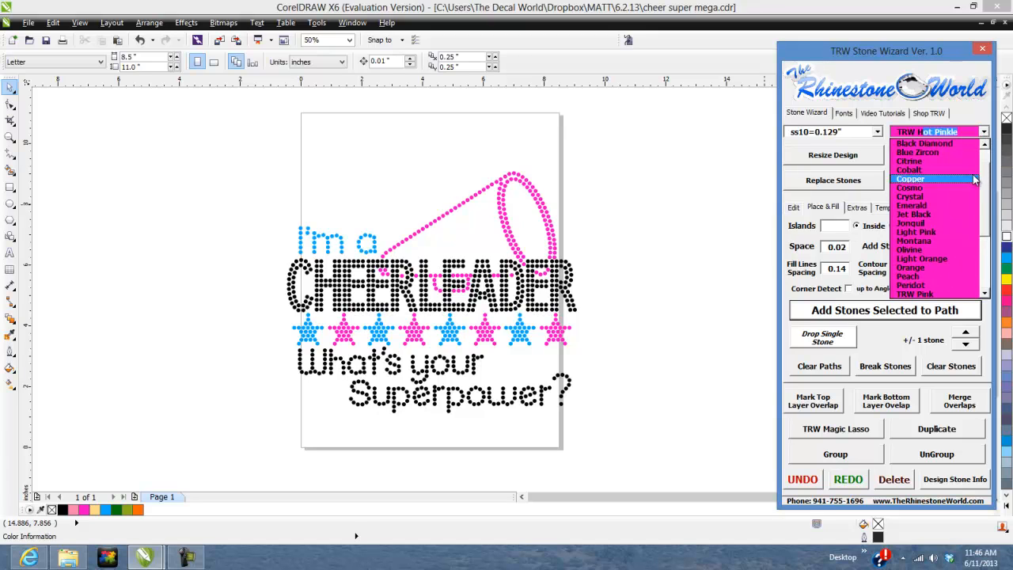
left_click(918, 214)
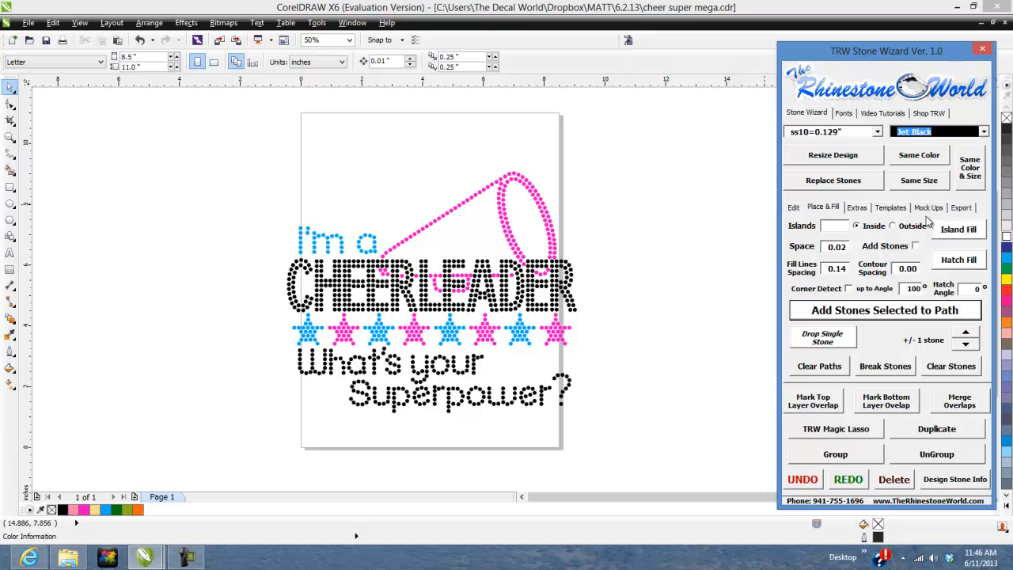
left_click(983, 132)
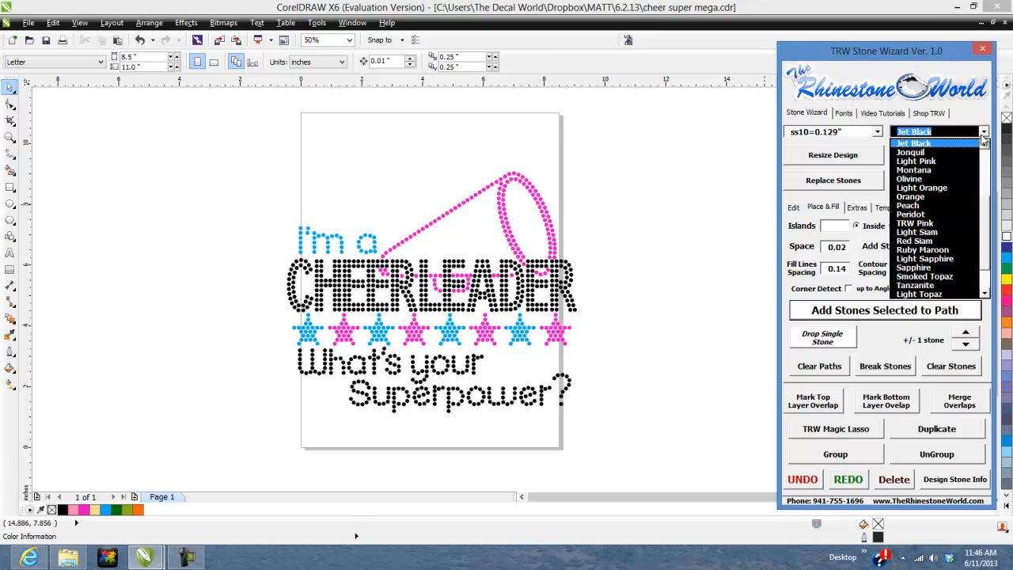
left_click(685, 242)
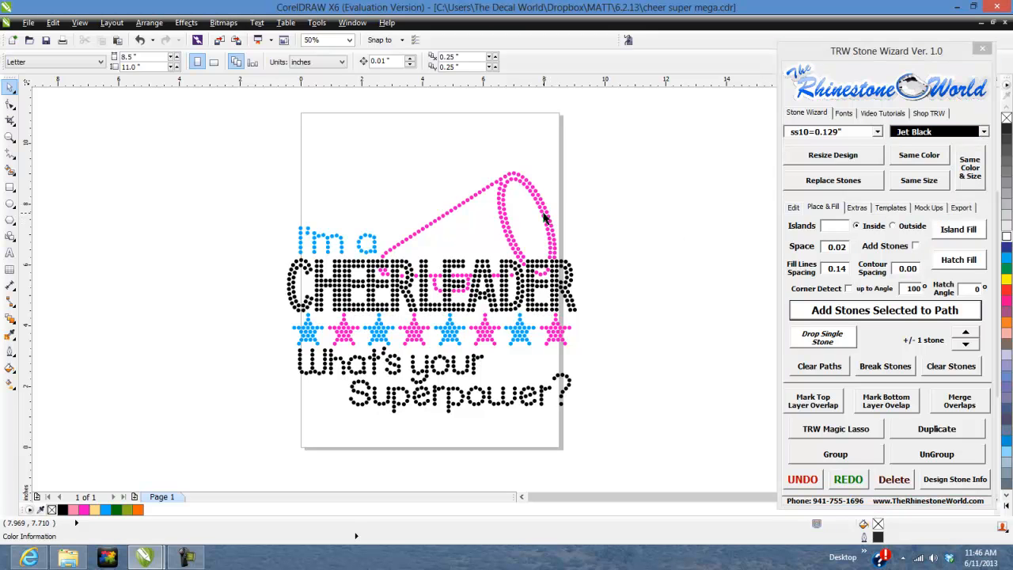
Step: Select all pink stones by matching color and recolor them through Emerald and Olivine to Orange
left_click(545, 206)
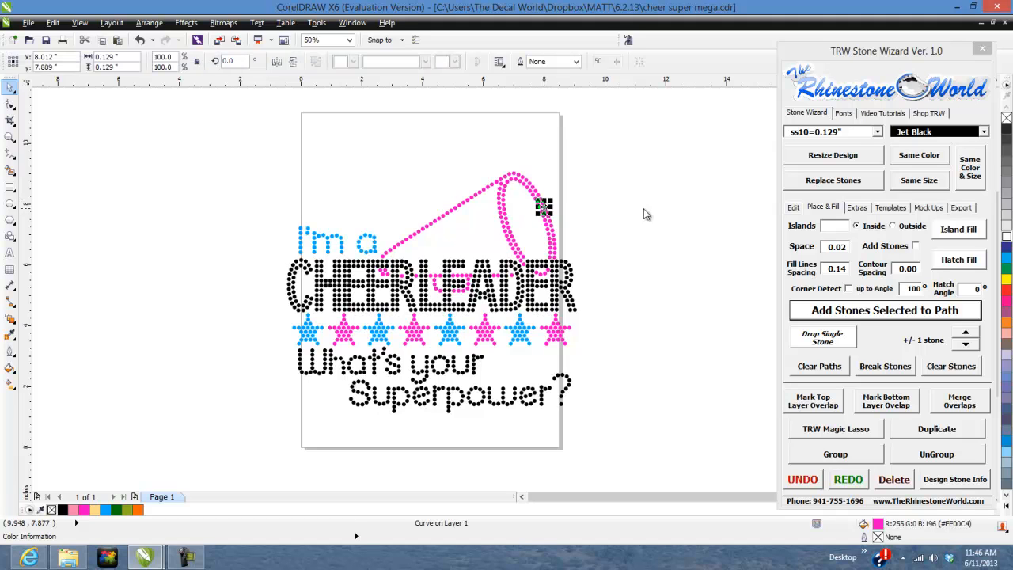
left_click(906, 162)
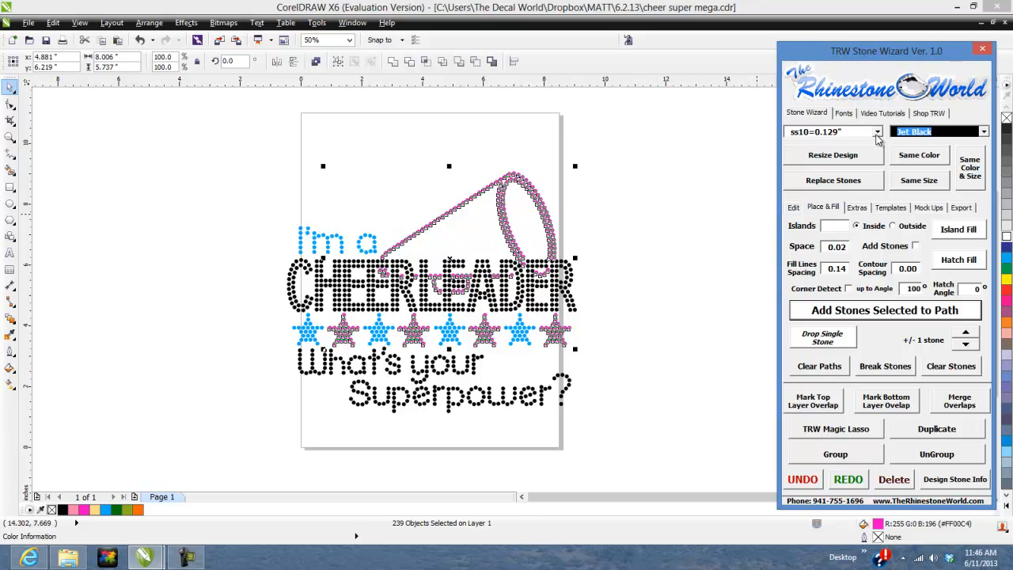
type("Emerald")
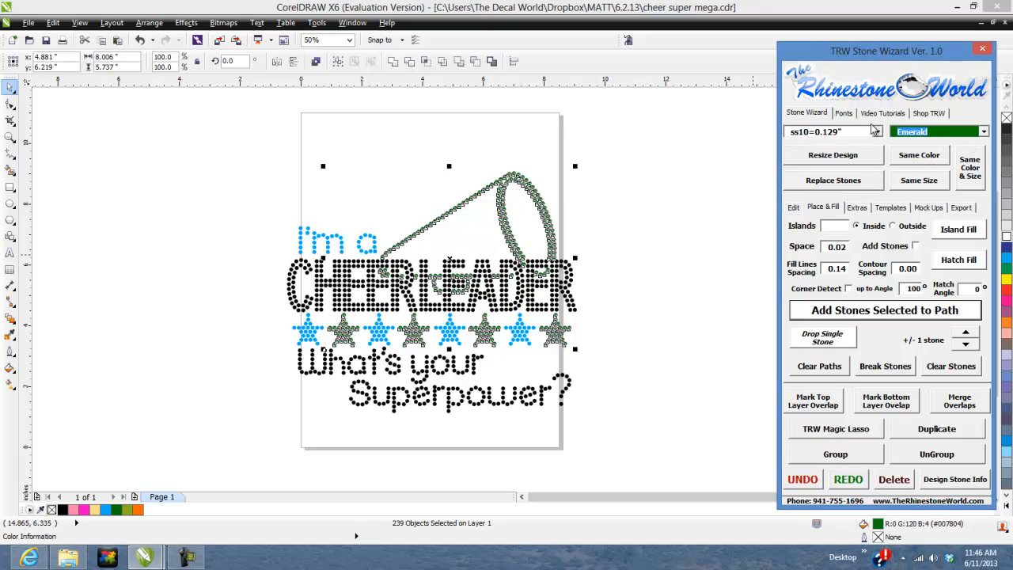
type("Olivine")
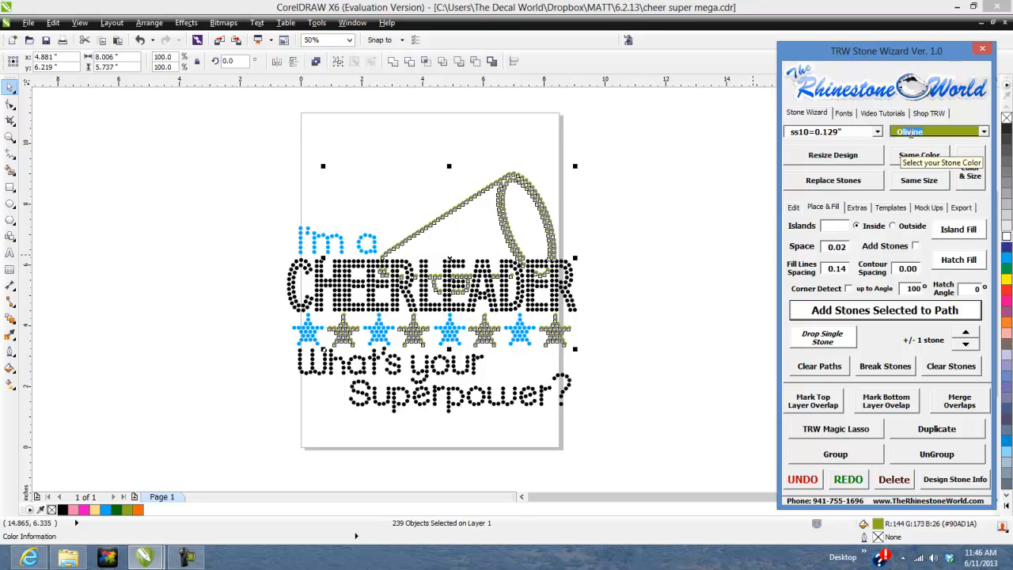
type("o")
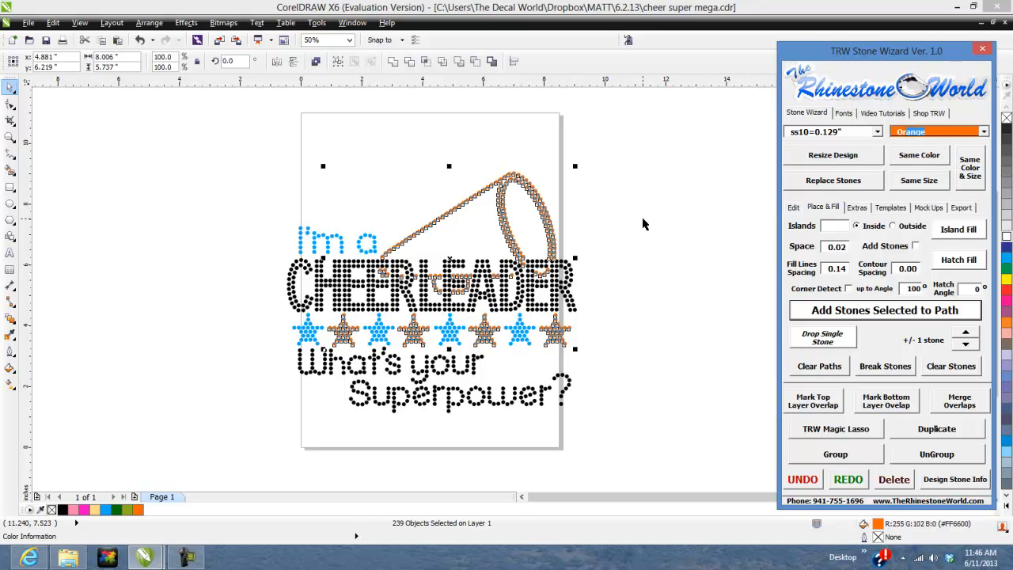
left_click(641, 242)
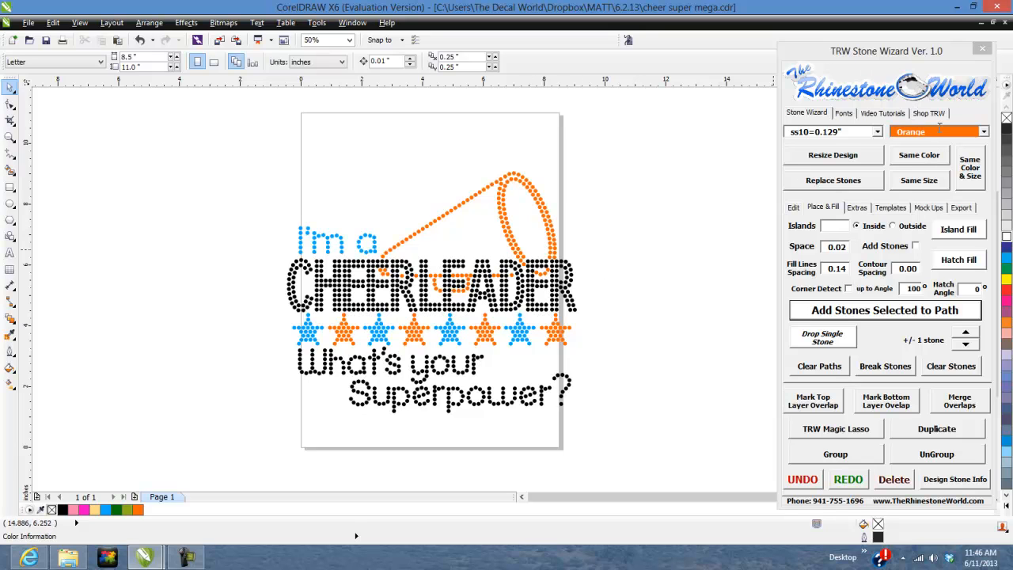
Step: Select all orange stones in the megaphone and stars by matching color and recolor them Red Siam
left_click(511, 235)
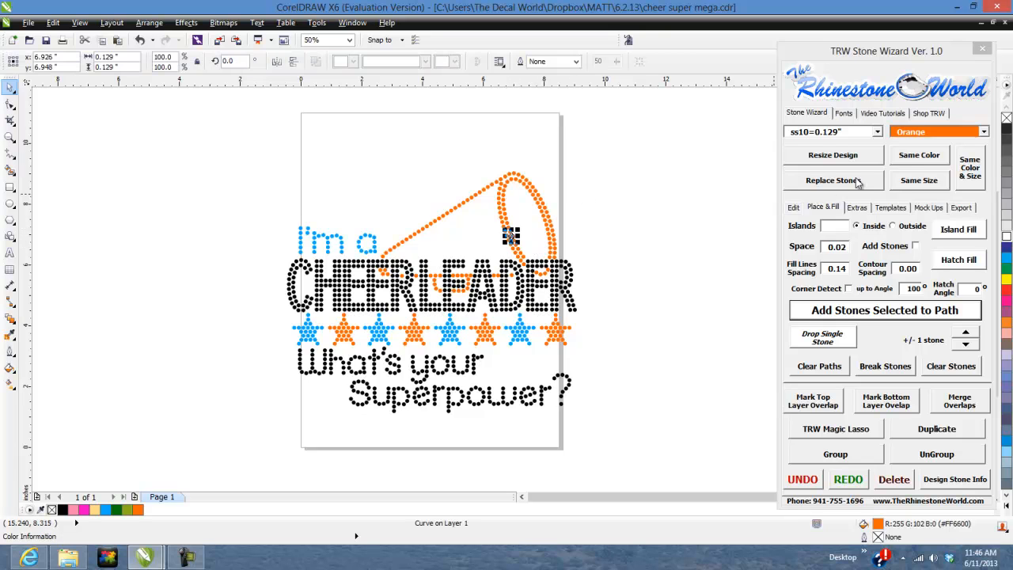
left_click(983, 133)
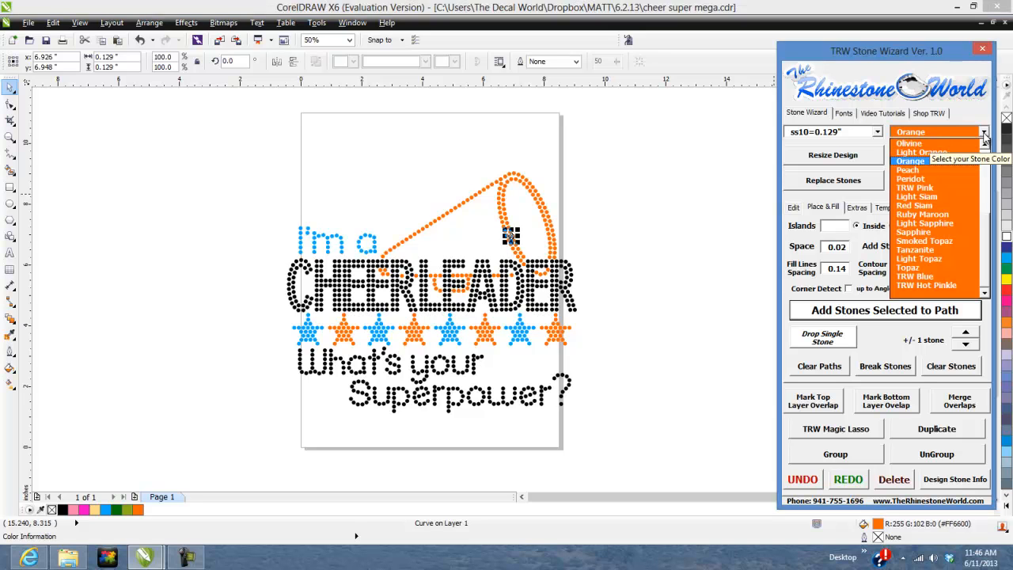
left_click(592, 235)
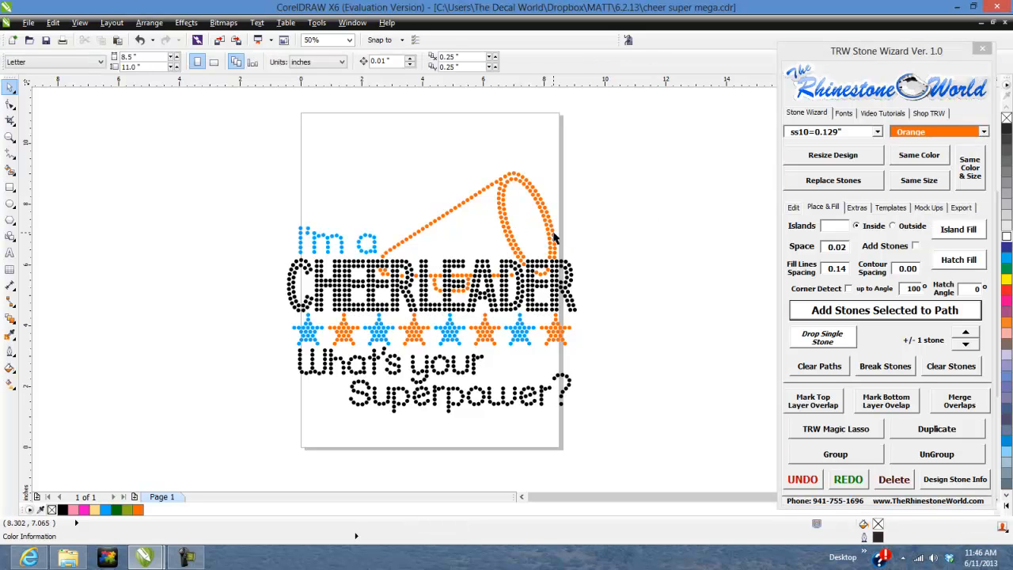
left_click(554, 236)
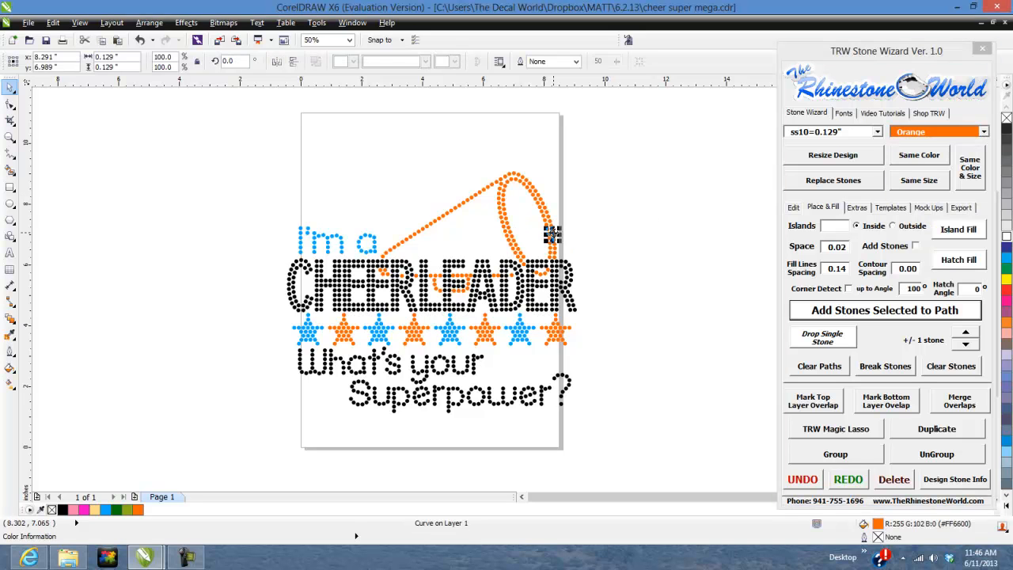
left_click(938, 157)
left_click(982, 133)
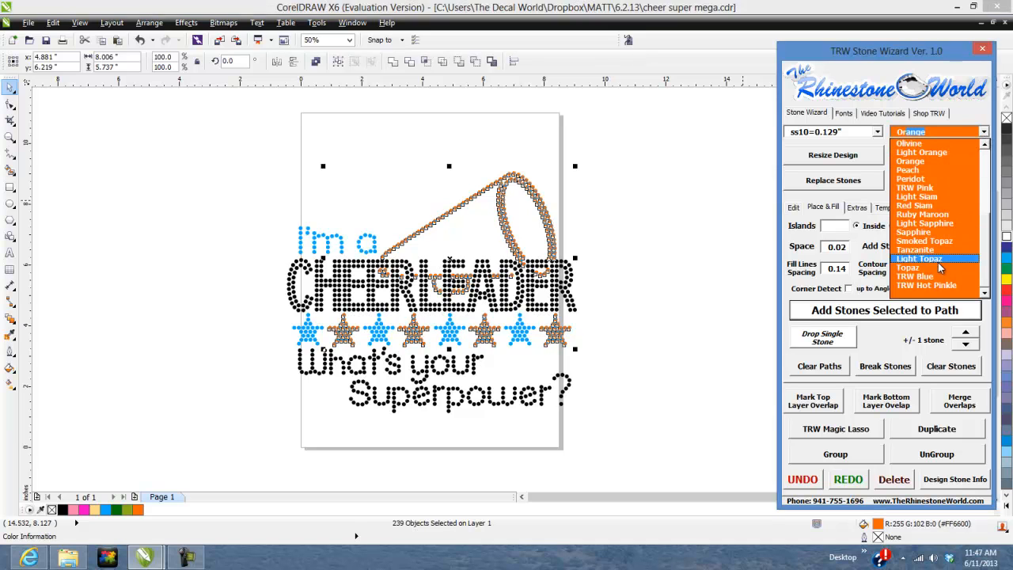
left_click(914, 206)
left_click(678, 250)
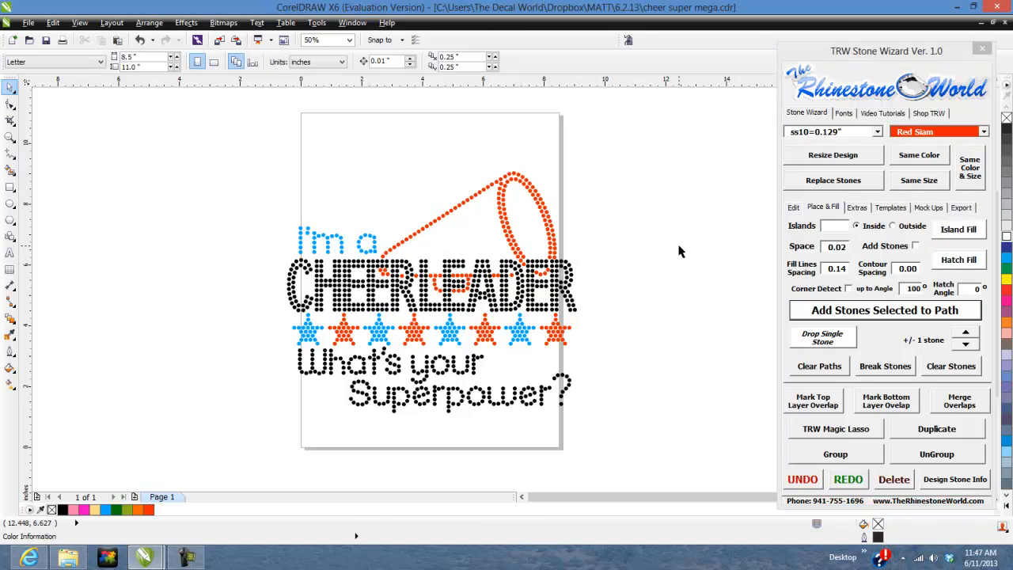
Step: Select all Red Siam stones by matching color and change their stone color to Topaz
left_click(982, 132)
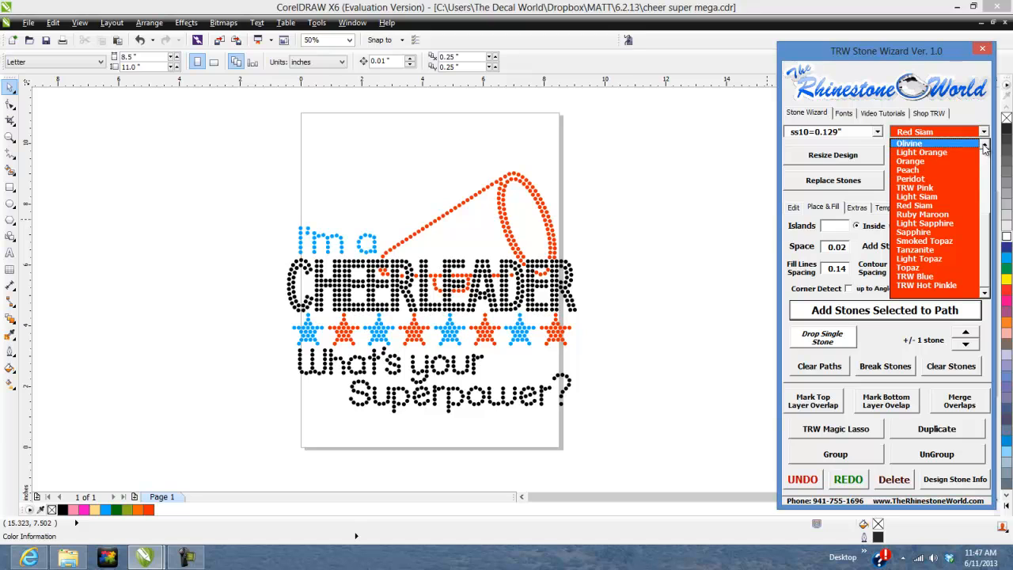
scroll(989, 226, "up", 4)
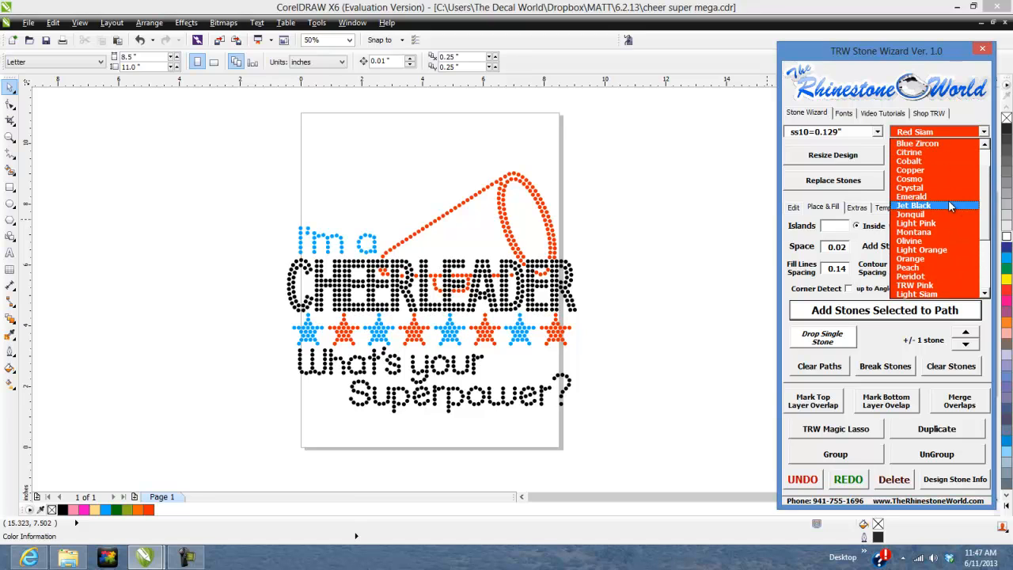
left_click(725, 214)
left_click(551, 222)
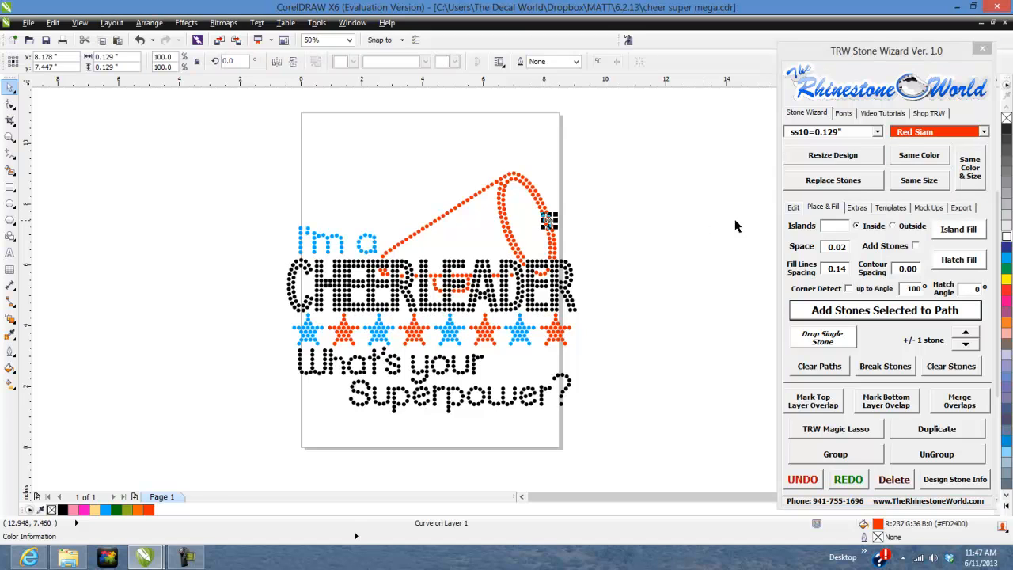
left_click(917, 155)
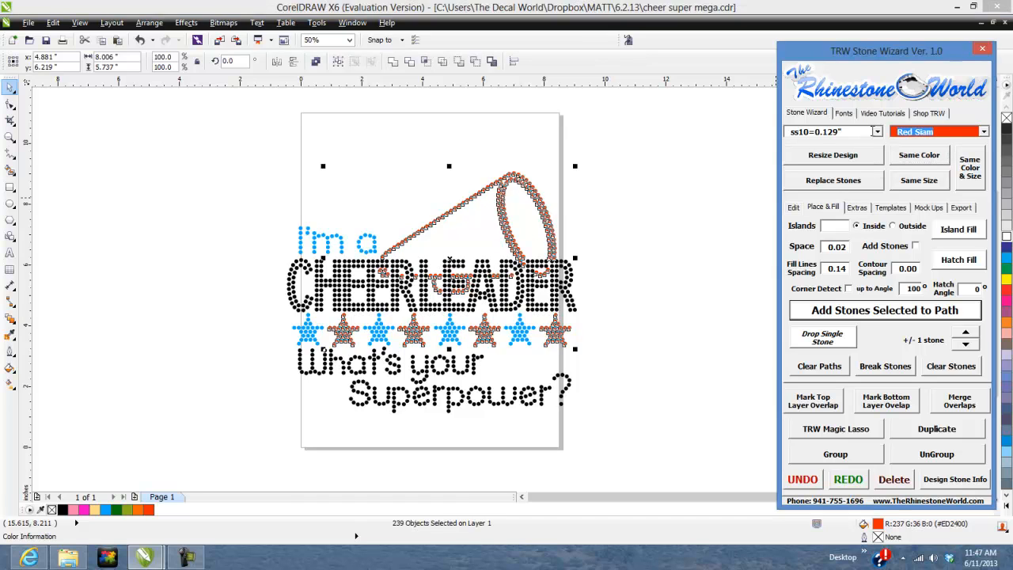
scroll(873, 131, "down", 5)
left_click(682, 236)
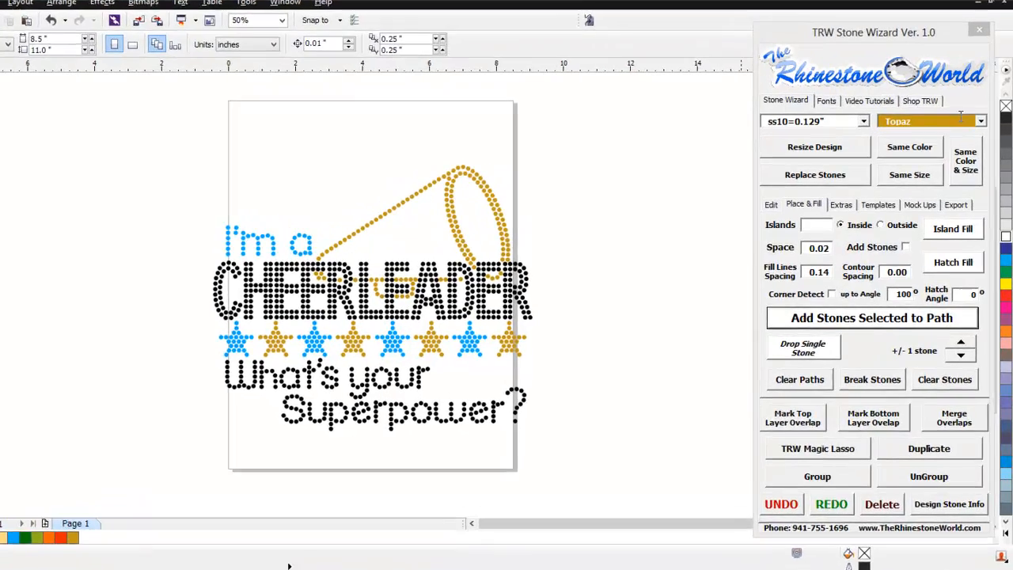
Step: Select all Topaz stones by matching color and change their stone color to TRW Hot Pinkle
left_click(502, 219)
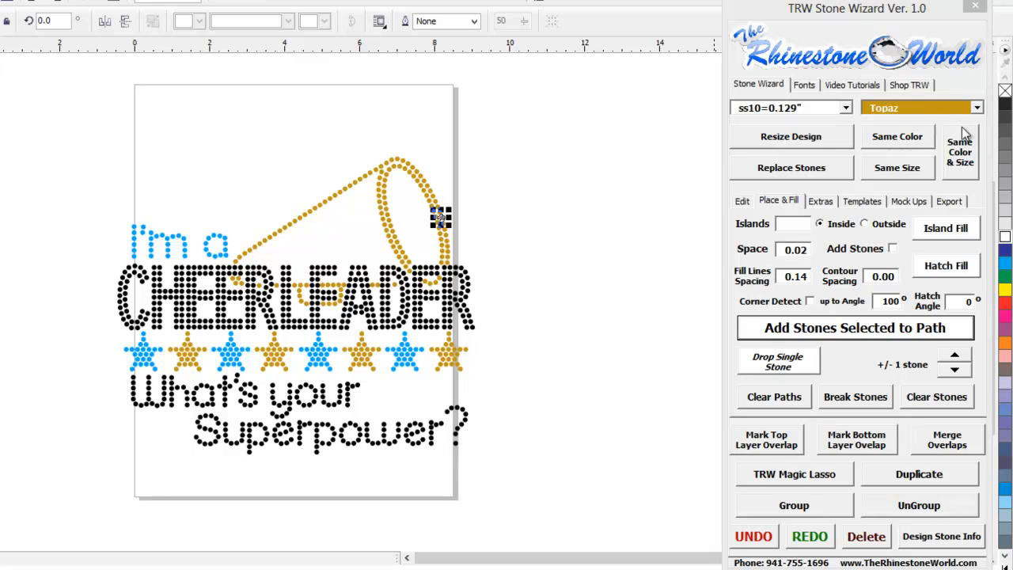
left_click(927, 141)
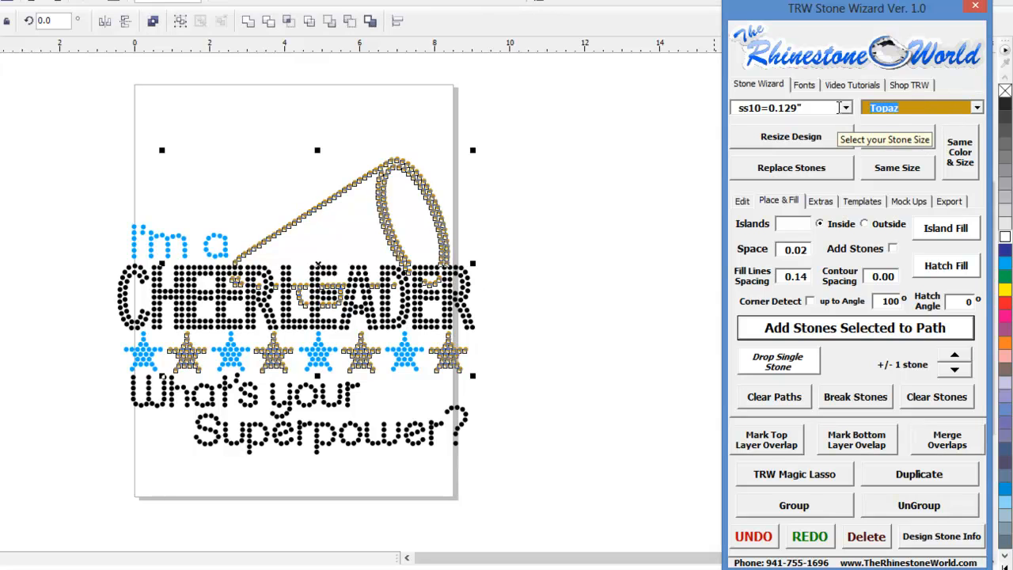
type("TRW Hot Pinkle")
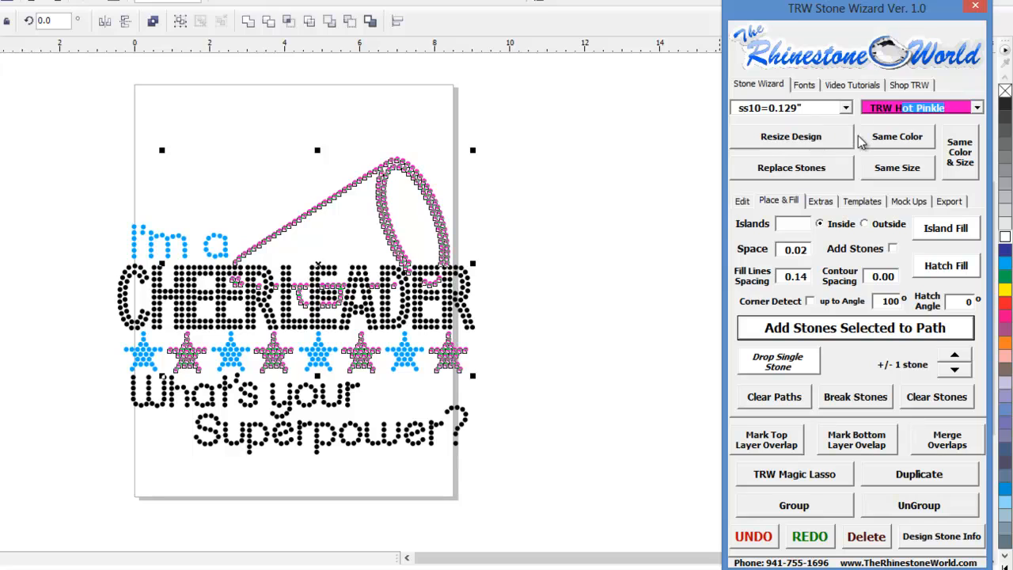
left_click(395, 249)
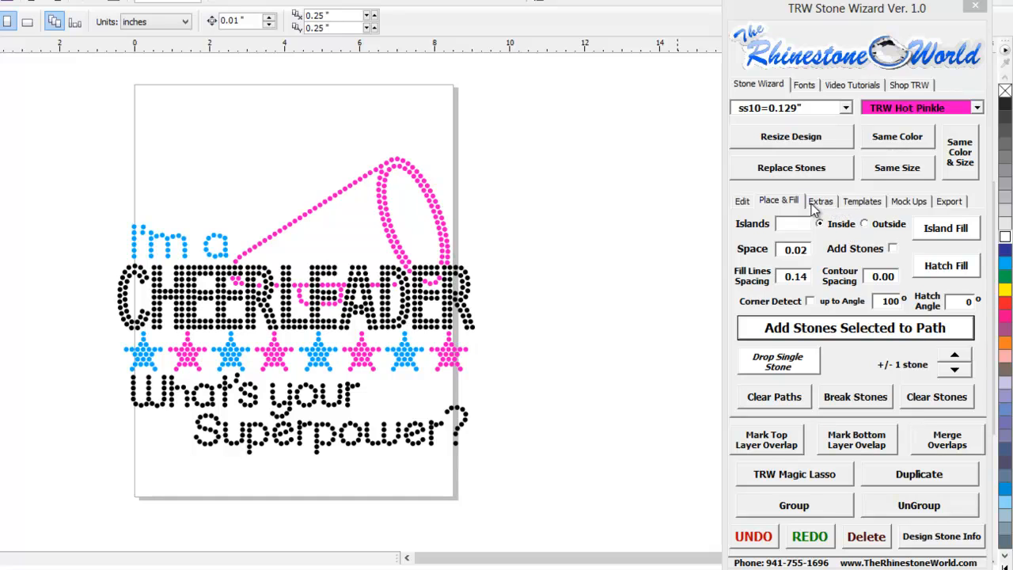
Step: Examine the magic template creation options and the customer shirt mock-up options
left_click(845, 203)
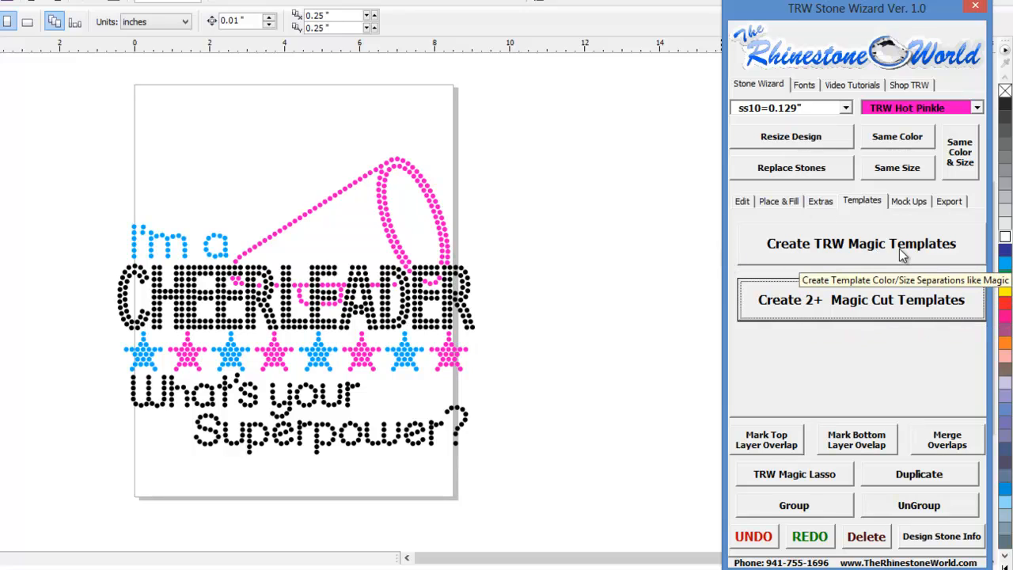
left_click(628, 323)
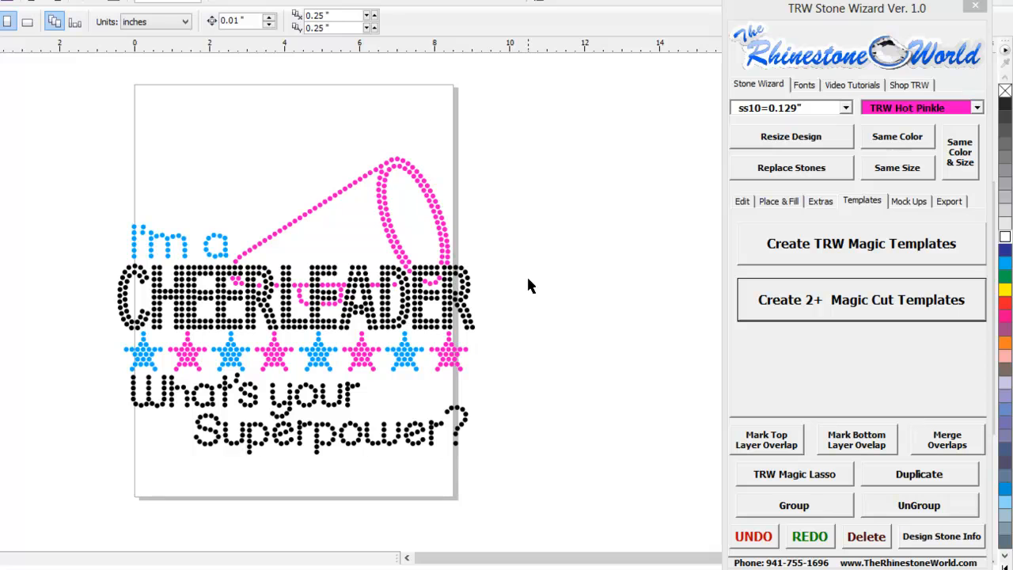
left_click(907, 201)
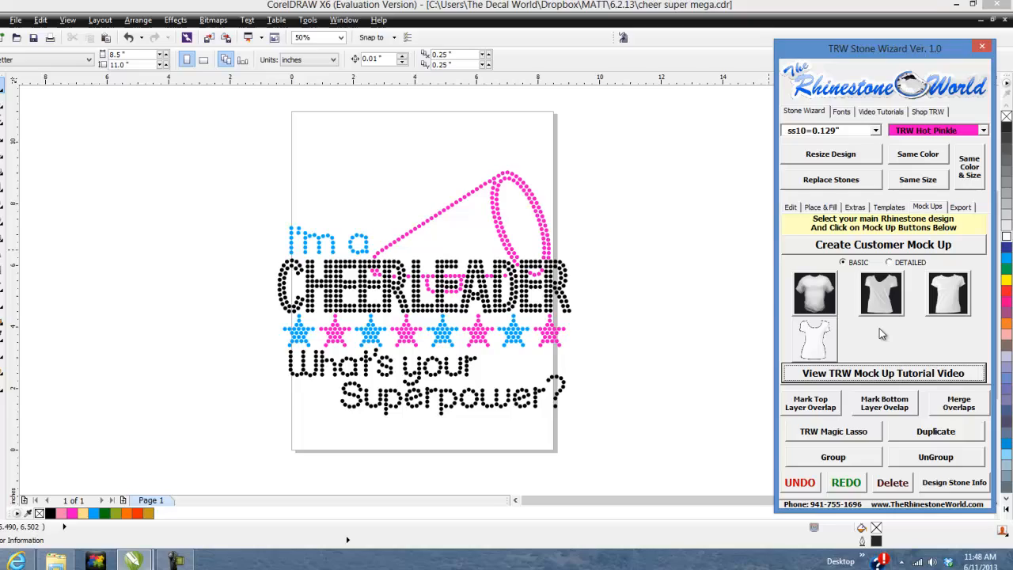
left_click(694, 311)
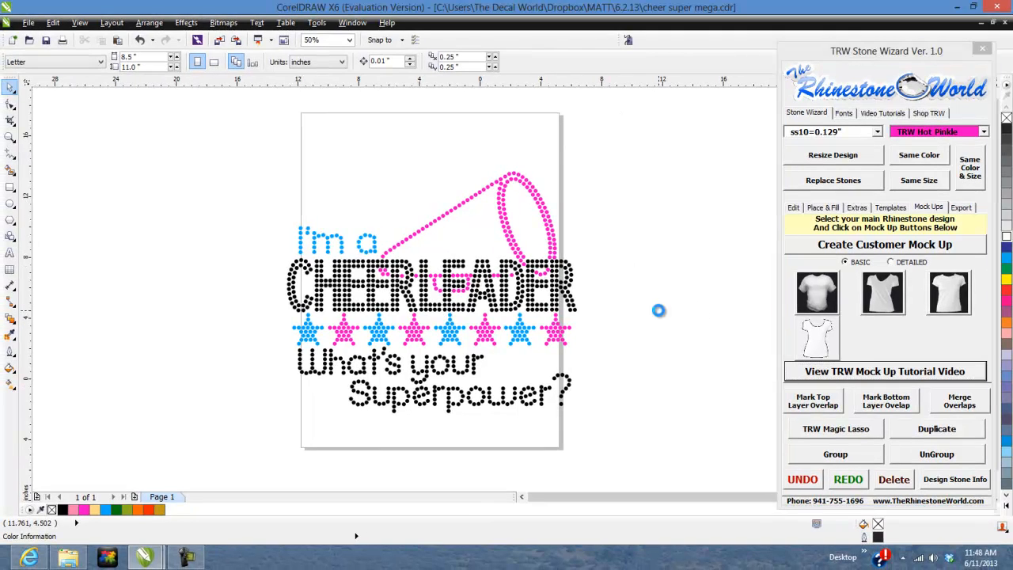
Step: Select the whole cheerleader design and place a copy beside the page, centered at about X 17.35 in, Y 5.13 in
scroll(653, 310, "down", 1)
left_click_drag(679, 219, 386, 407)
left_click_drag(498, 307, 689, 309)
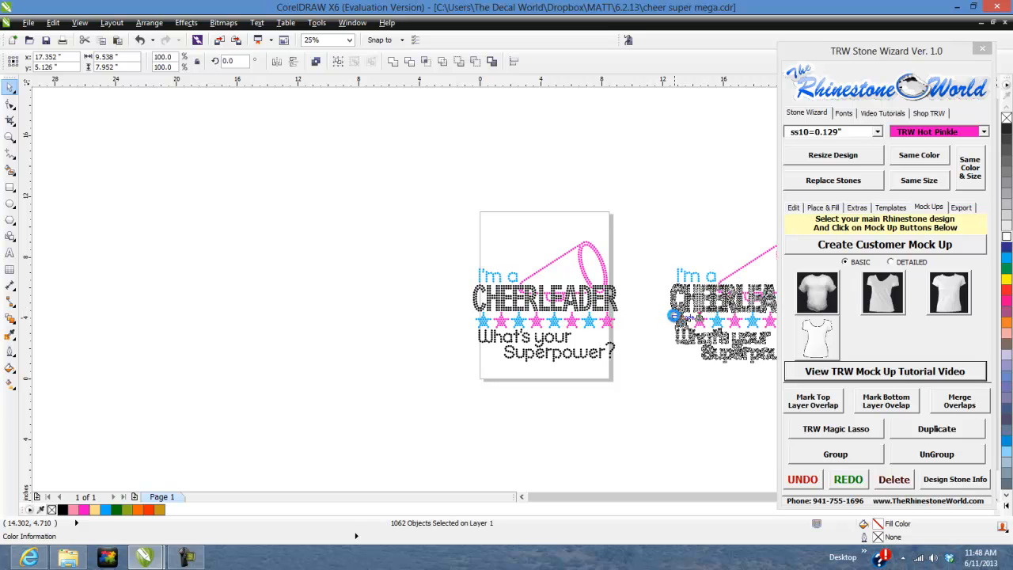
Step: Select all black stones in both cheerleader designs by matching color and change their stone color to Crystal
left_click(647, 319)
scroll(647, 319, "down", 1)
scroll(704, 321, "up", 1)
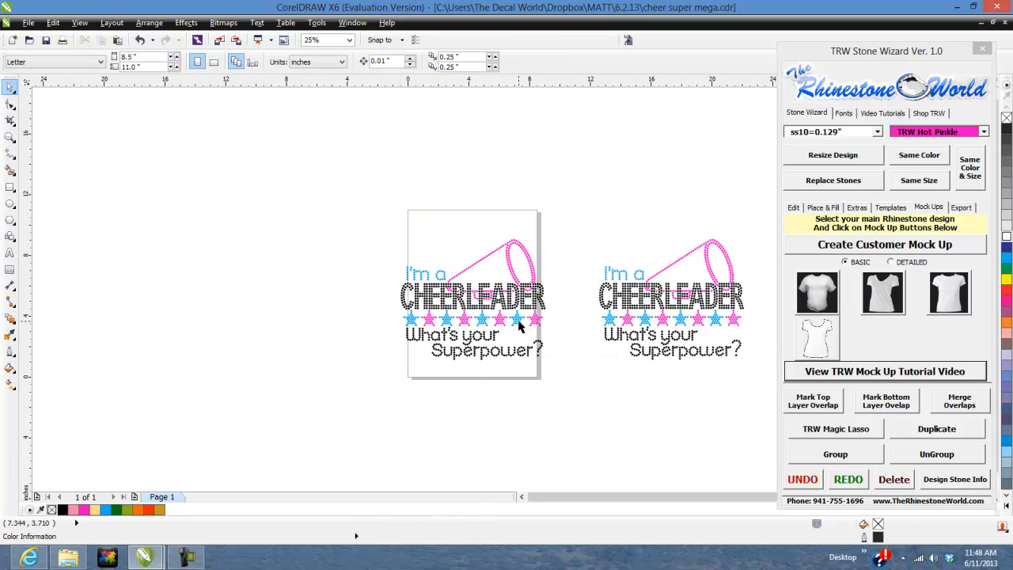
left_click(543, 307)
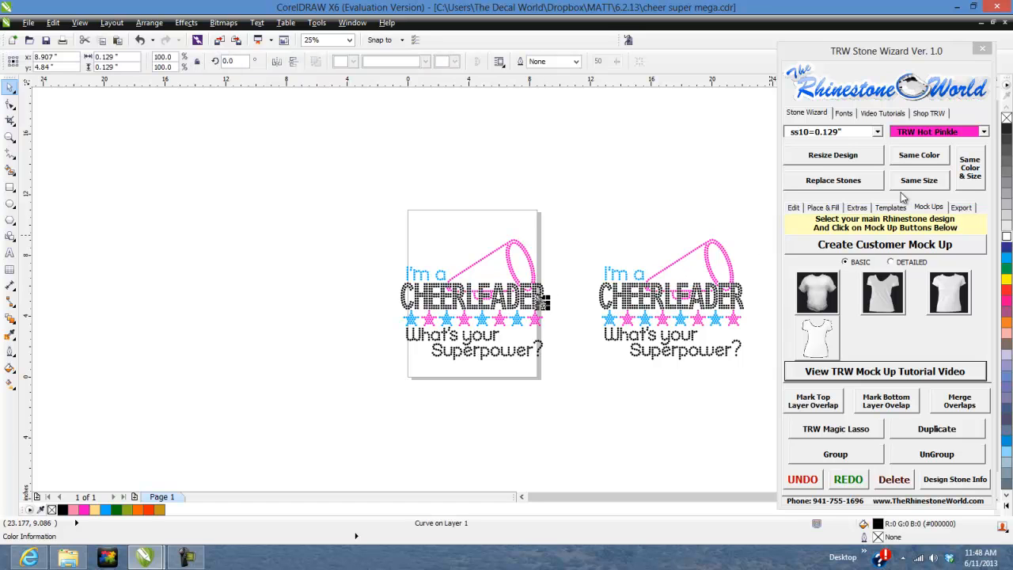
left_click(935, 158)
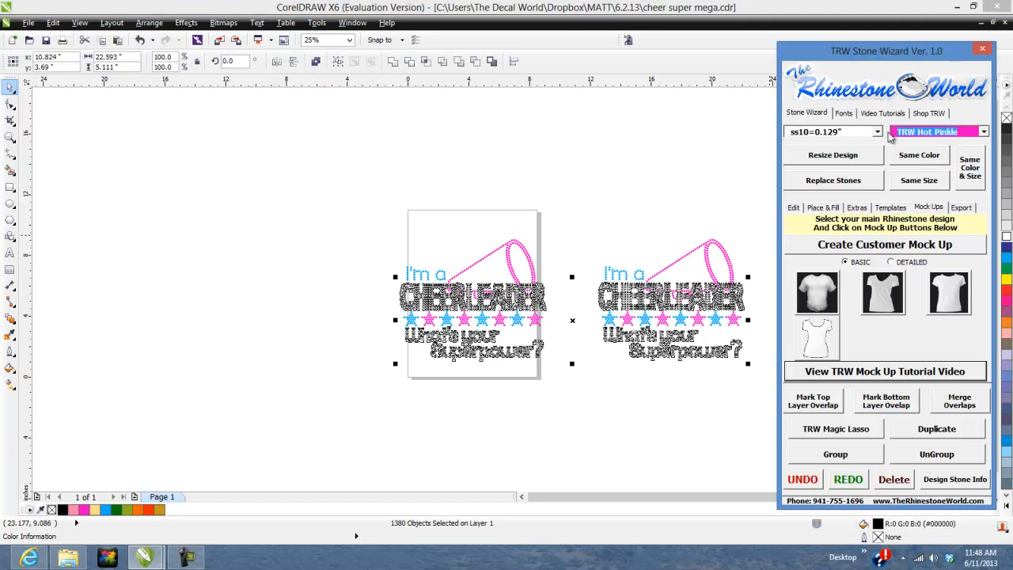
type("Crystal")
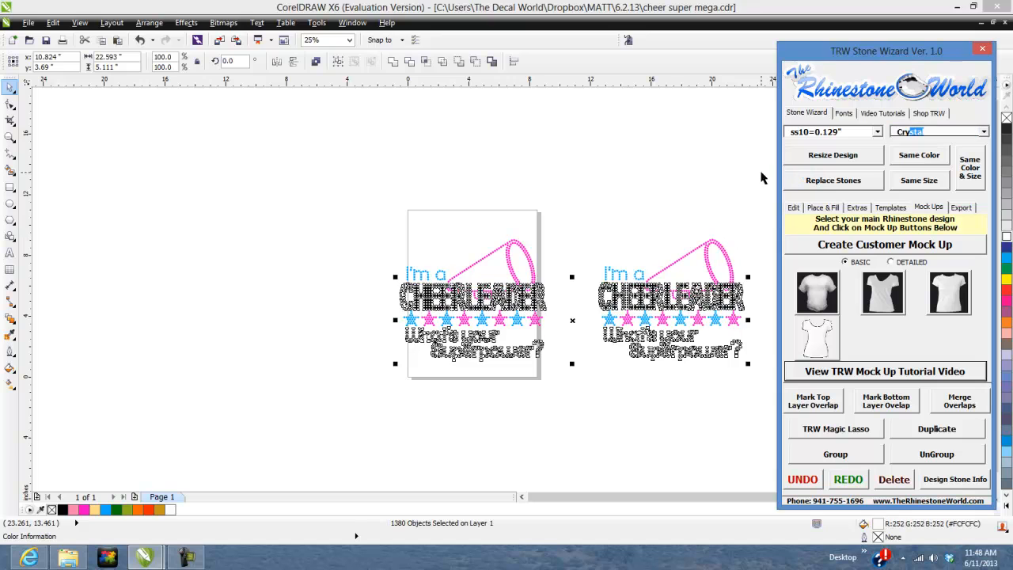
Step: Select the original cheerleader design on the page and create a basic customer mock-up from it
left_click(640, 184)
left_click_drag(576, 208, 329, 419)
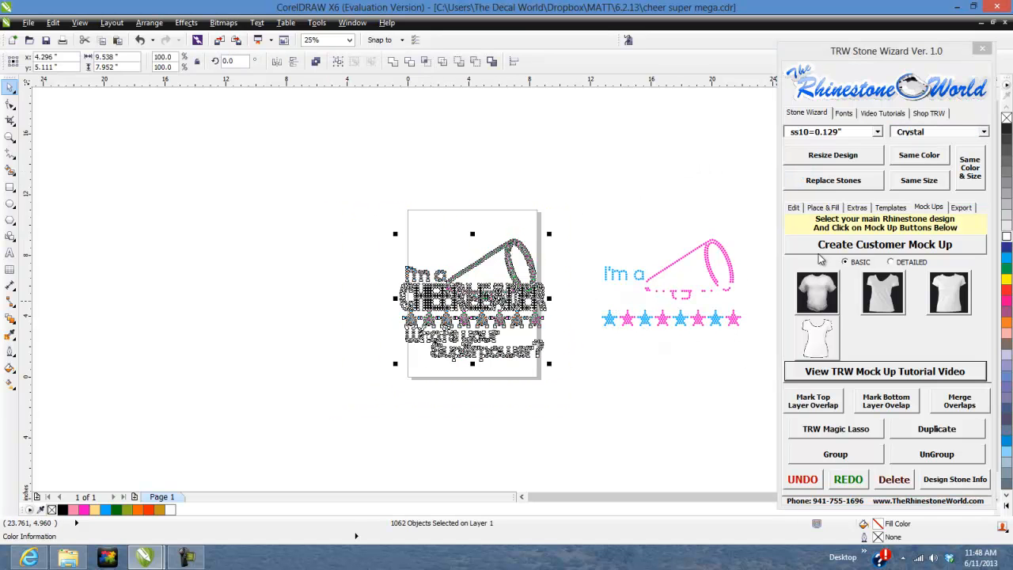
left_click(881, 246)
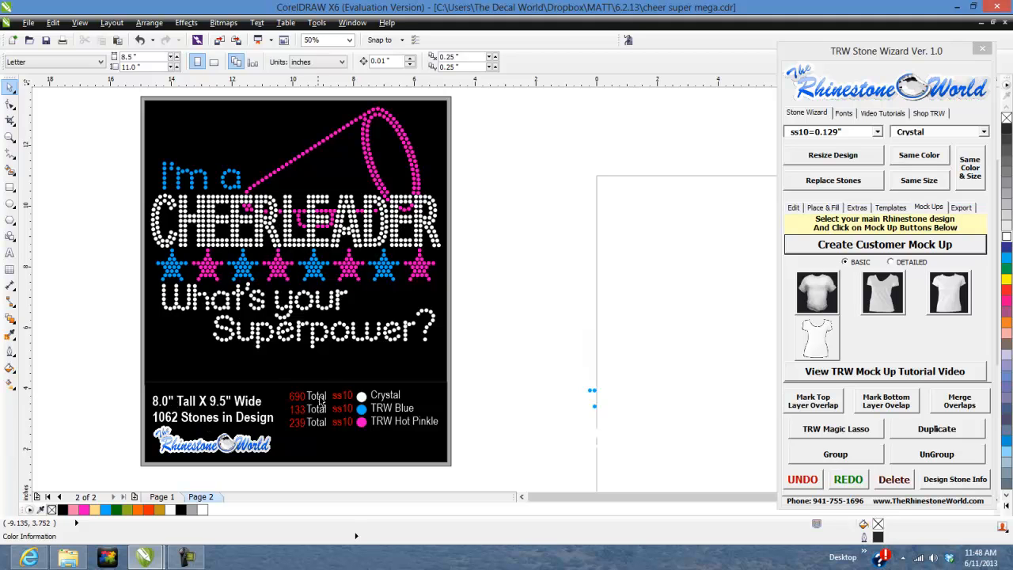
scroll(342, 415, "down", 2)
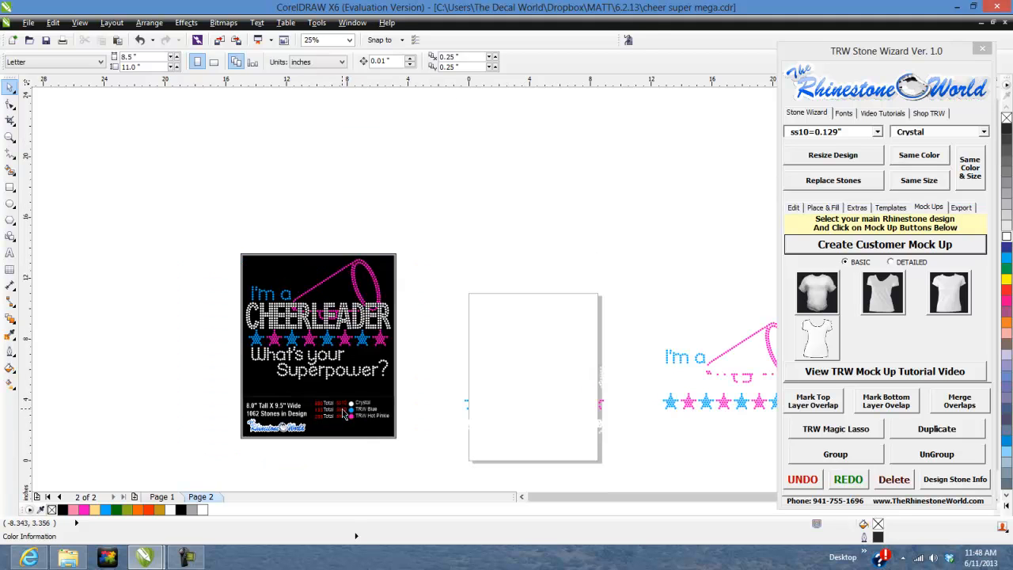
Step: Delete the mock-up together with the original design, and move the remaining cheerleader copy onto the page
left_click_drag(197, 223, 625, 482)
key("Delete")
scroll(553, 434, "down", 2)
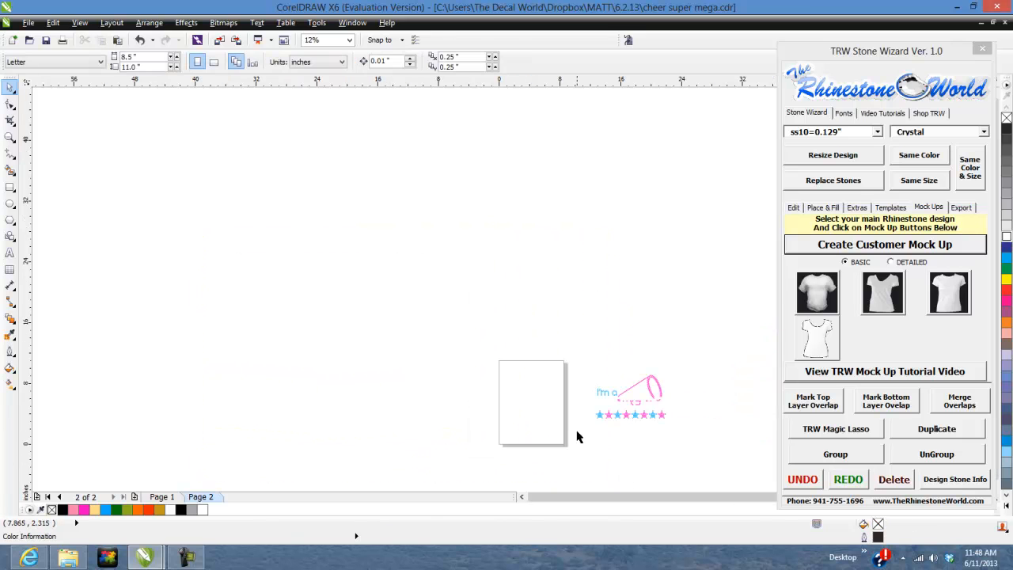
scroll(602, 451, "up", 2)
left_click_drag(737, 262, 507, 485)
left_click_drag(663, 366, 456, 363)
left_click(565, 369)
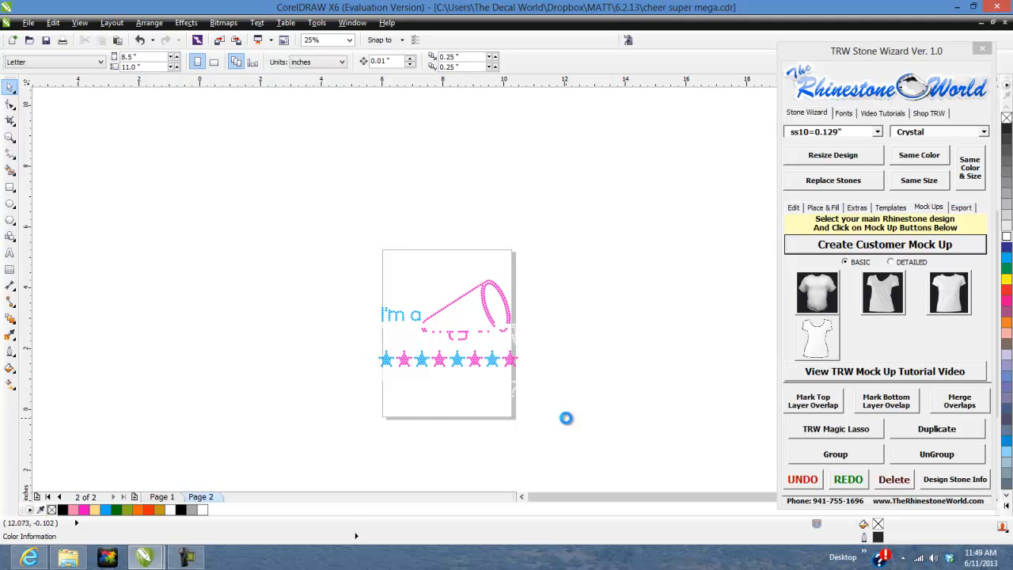
scroll(565, 416, "up", 1)
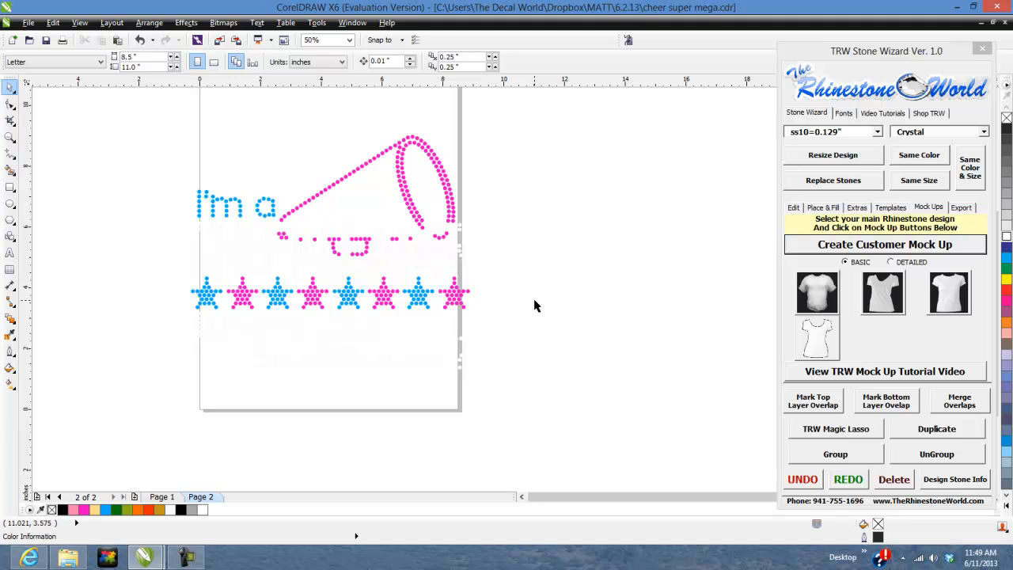
scroll(534, 305, "down", 1)
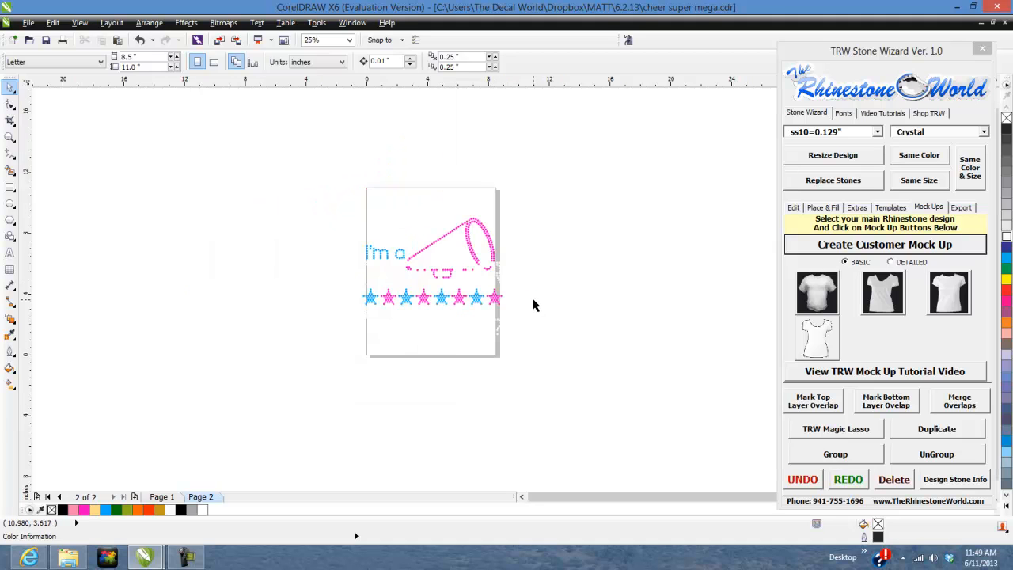
scroll(533, 305, "up", 1)
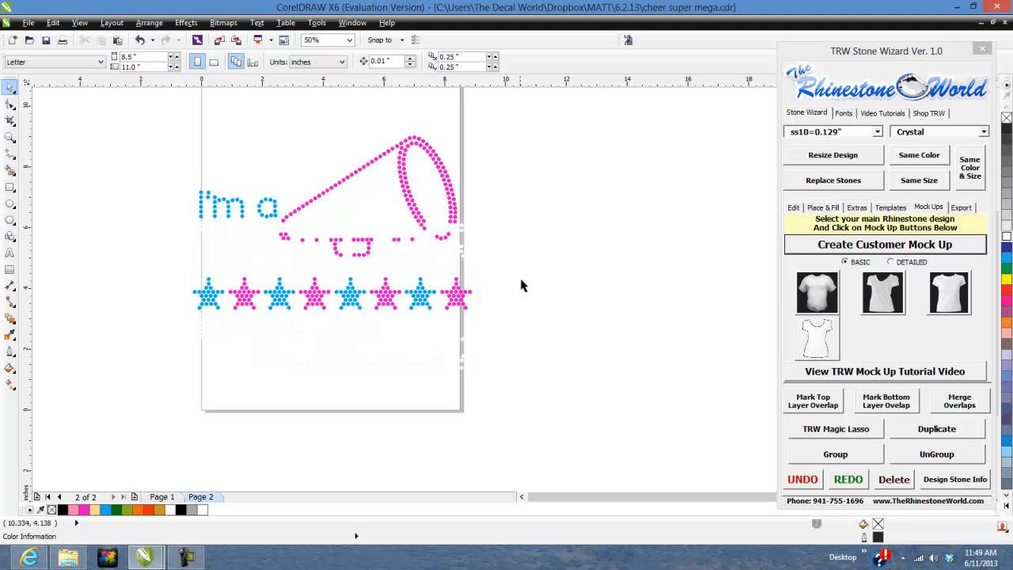
scroll(527, 276, "down", 1)
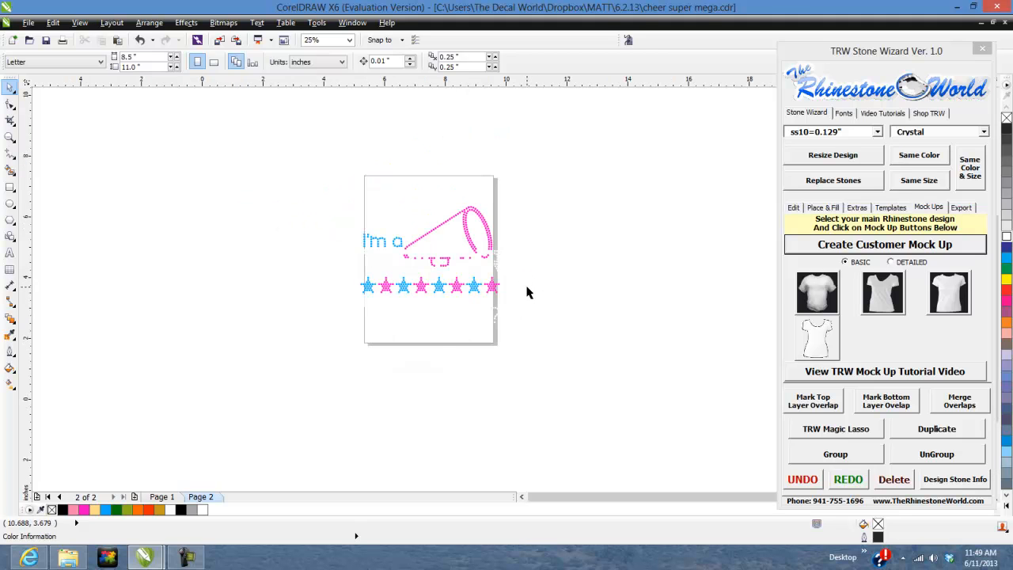
scroll(527, 291, "up", 1)
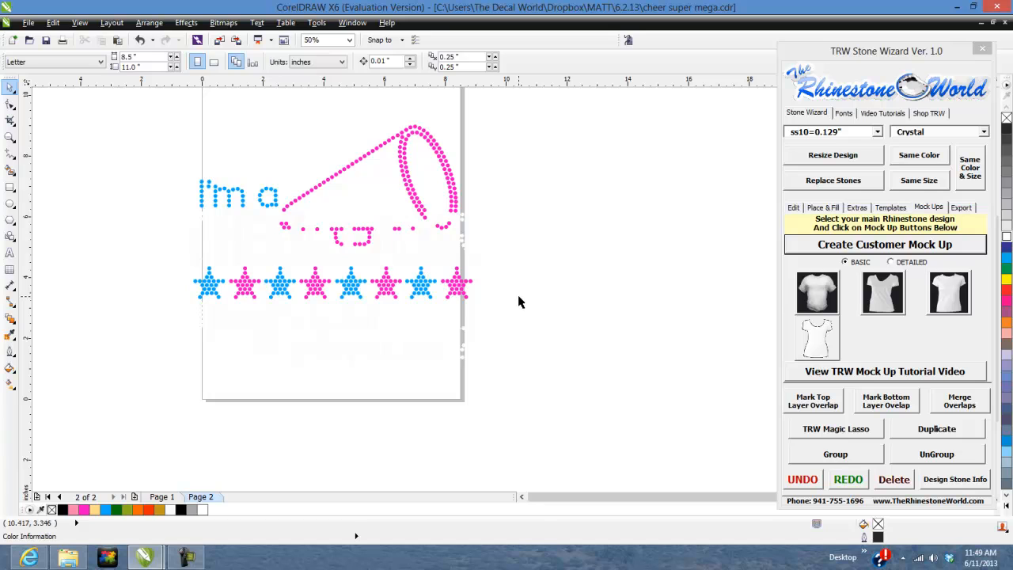
scroll(520, 301, "down", 1)
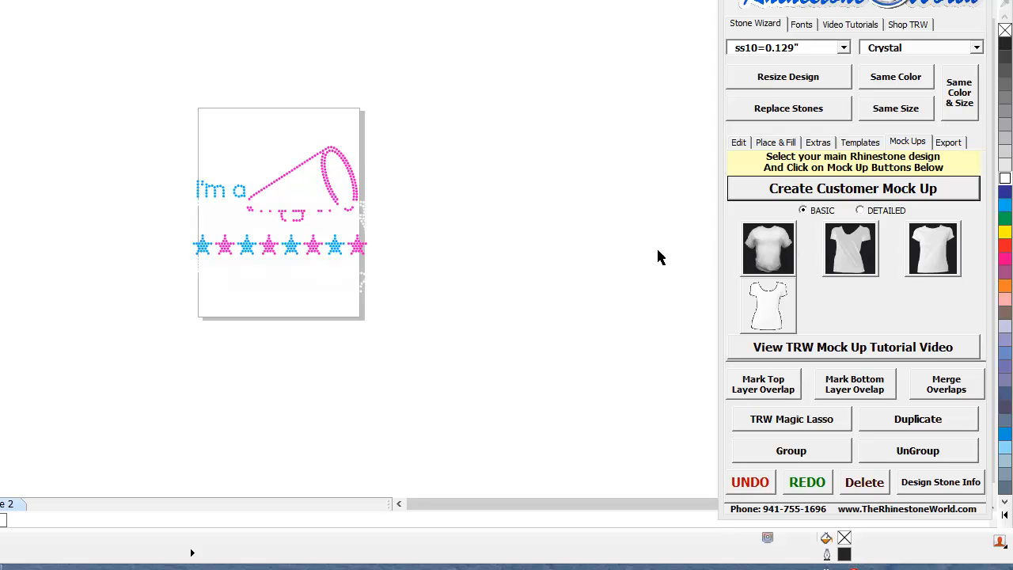
Step: Create a detailed first-style T-shirt mock-up from the whole design and place it beside the page at about X -8.7 in, Y 4.6 in
left_click_drag(497, 82, 100, 336)
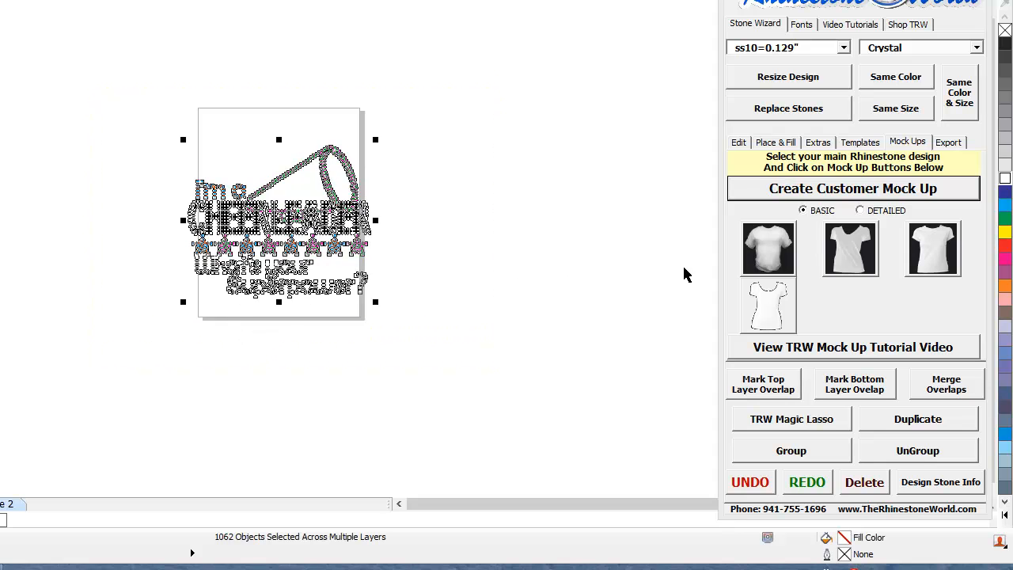
left_click(860, 211)
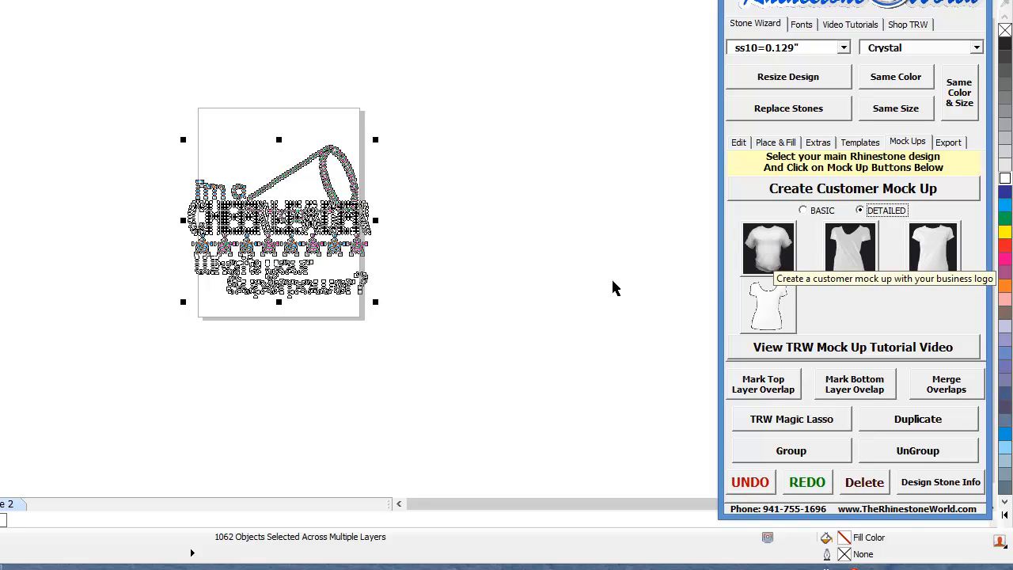
left_click(767, 249)
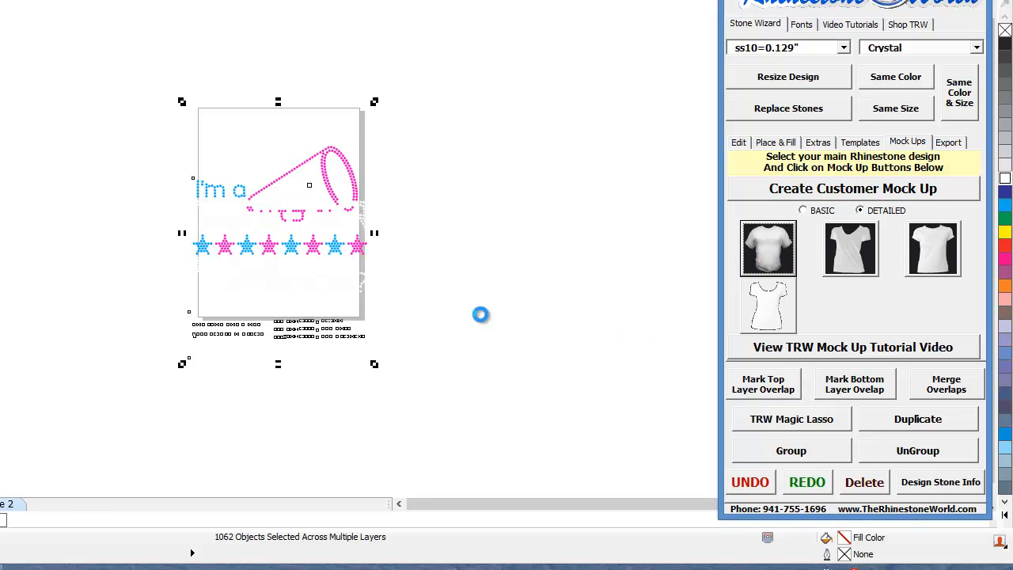
left_click_drag(299, 218, 127, 180)
left_click(127, 180)
Step: Examine the T-shirt mock-up, including the design on the shirt, the size and stone count details, and the business logo
scroll(181, 225, "up", 1)
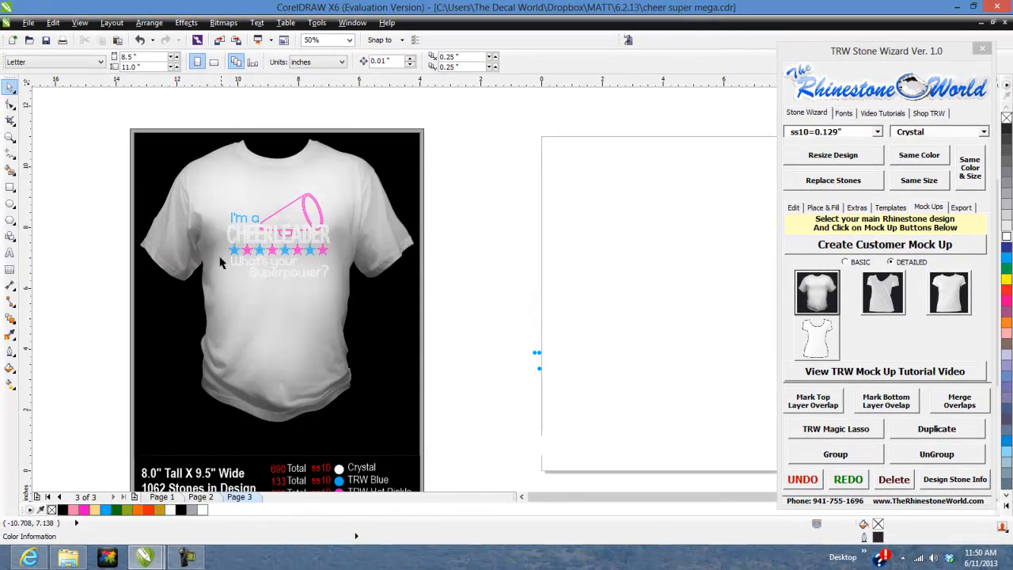
scroll(230, 267, "down", 1)
scroll(235, 259, "up", 1)
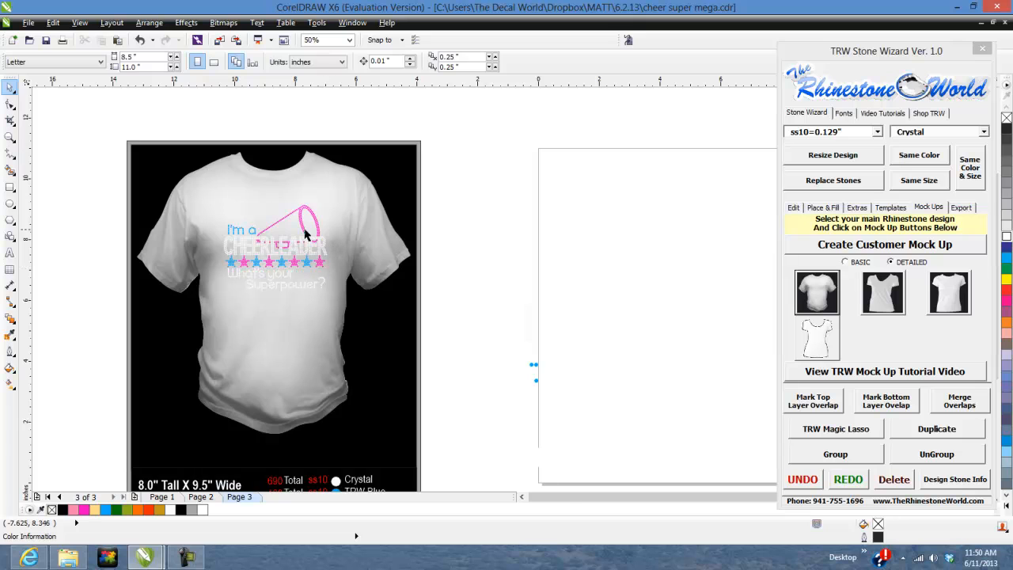
scroll(311, 235, "up", 1)
scroll(335, 253, "down", 1)
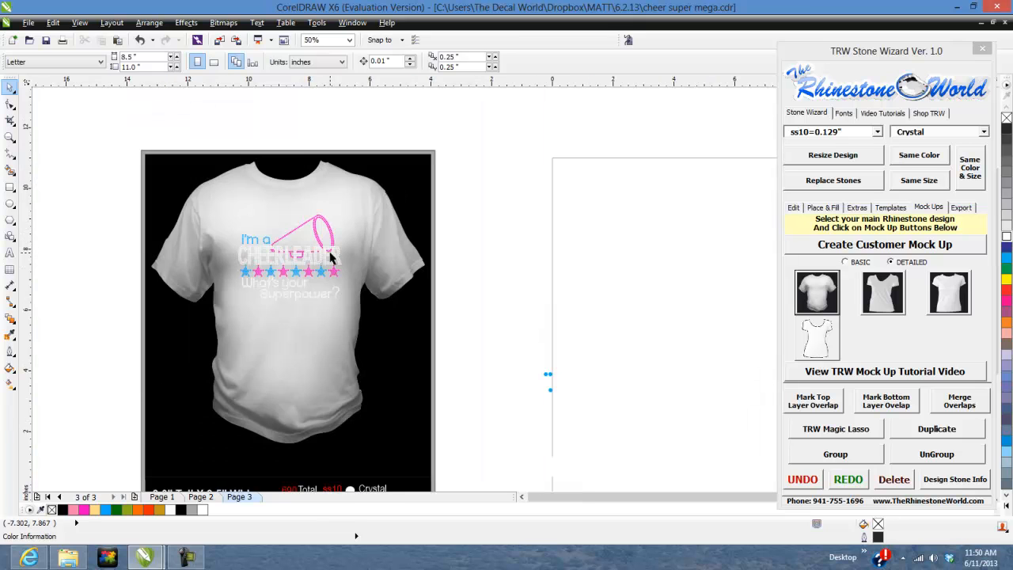
scroll(332, 255, "down", 1)
scroll(321, 396, "up", 1)
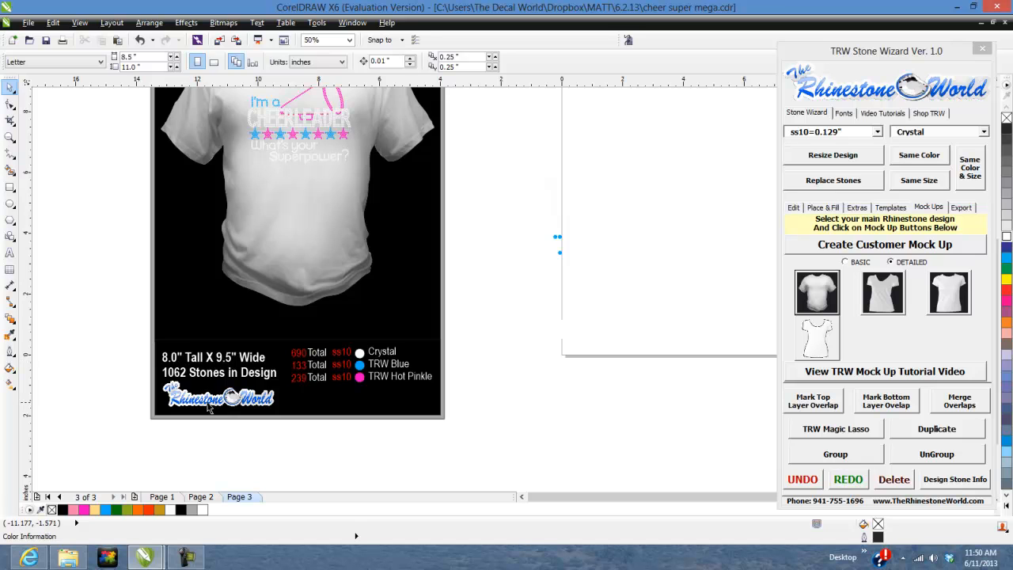
scroll(215, 405, "down", 1)
scroll(245, 295, "up", 1)
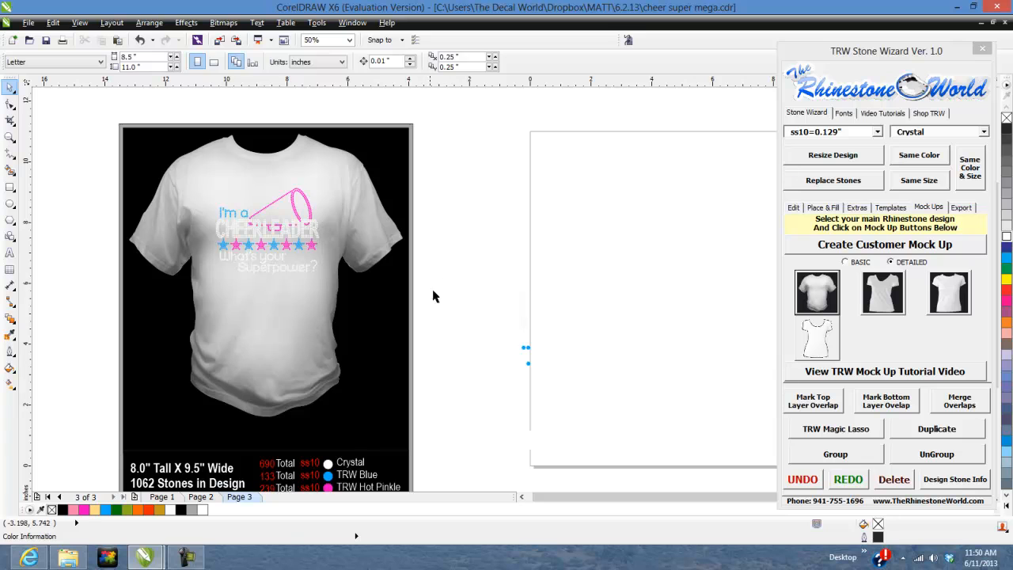
Step: Ungroup the T-shirt mock-up and fill its shirt image with orange (C:0 M:60 Y:100 K:0)
left_click(387, 336)
left_click(909, 456)
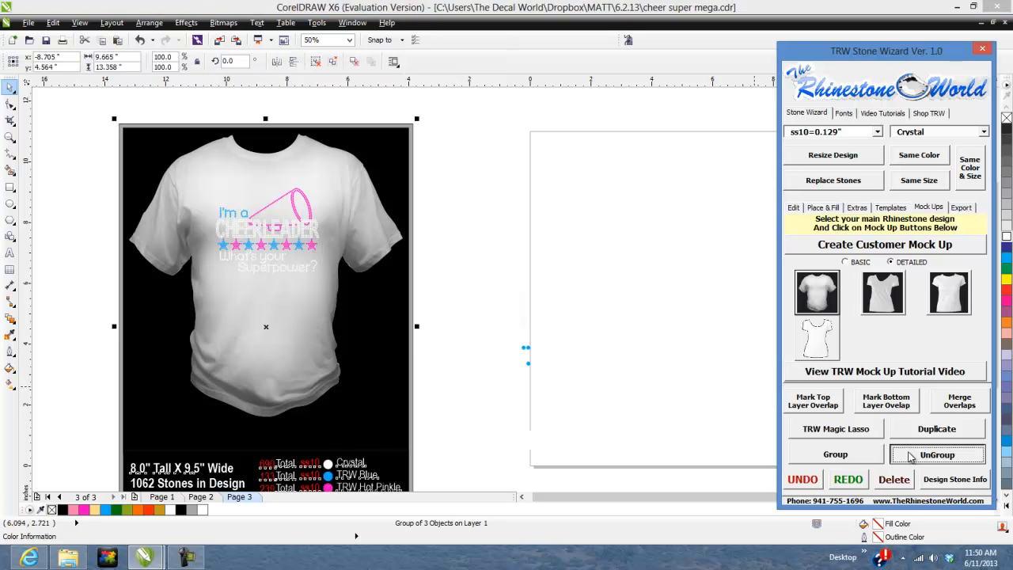
left_click(475, 340)
left_click(307, 310)
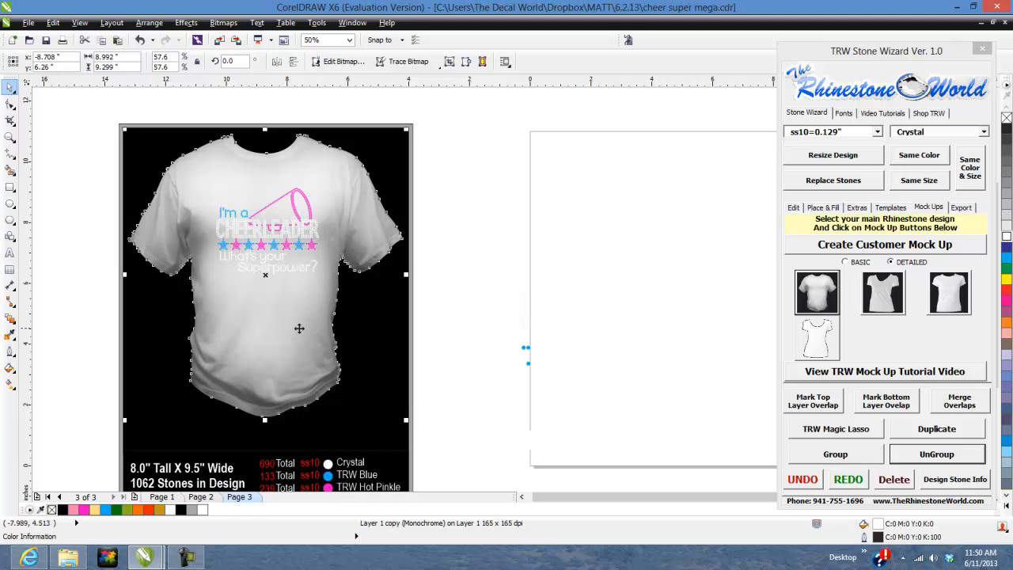
left_click(1006, 324)
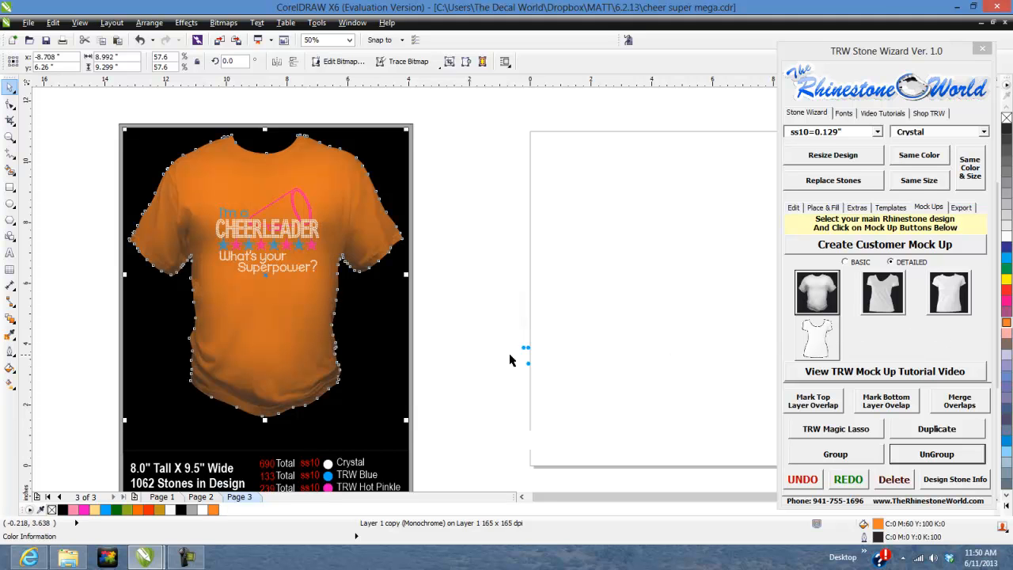
Step: Try yellow, green, blue and light pink fills on the mock-up's shirt image, then return it to orange
left_click(465, 344)
left_click(292, 316)
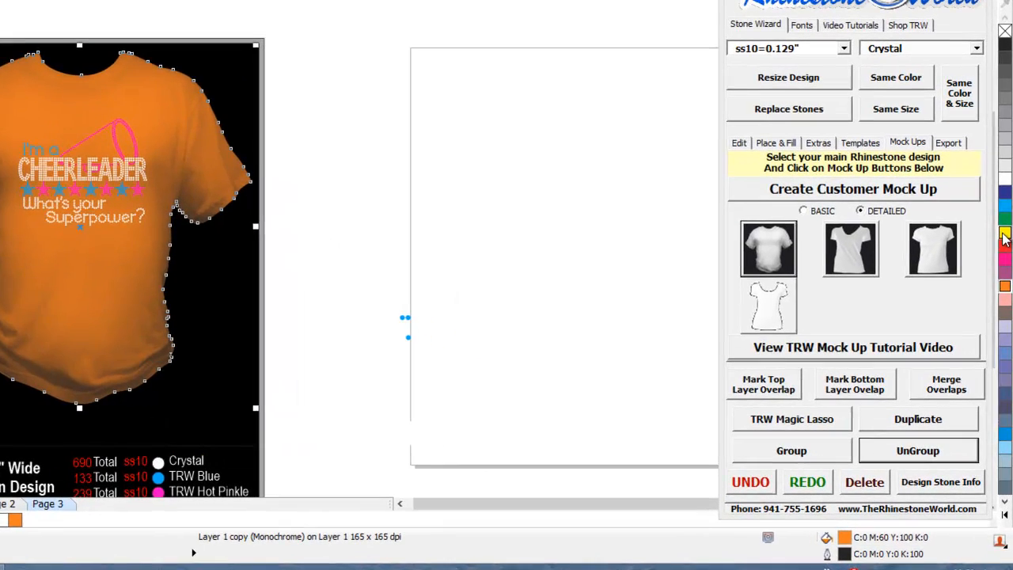
left_click(1005, 283)
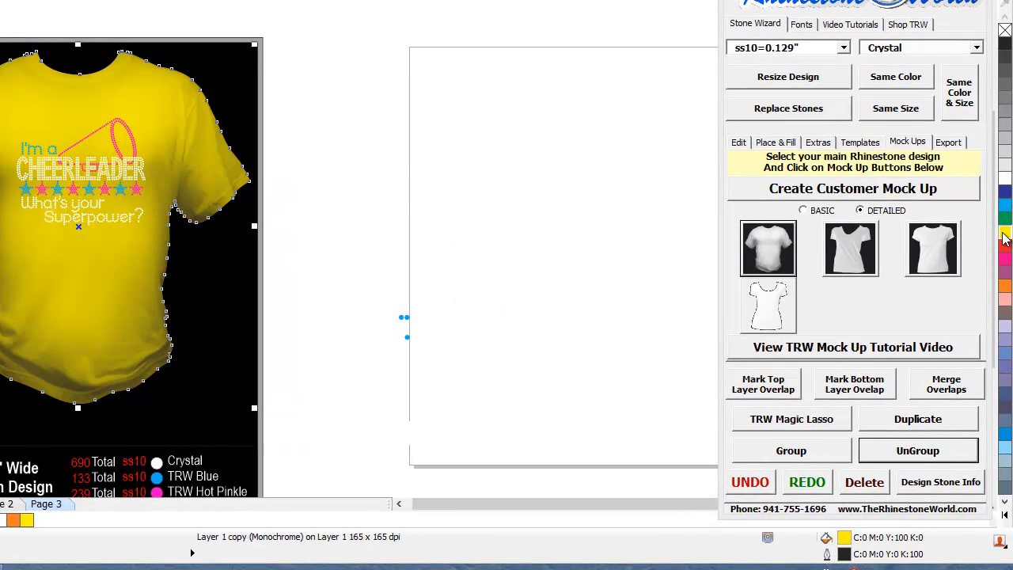
left_click(1005, 217)
left_click(1005, 204)
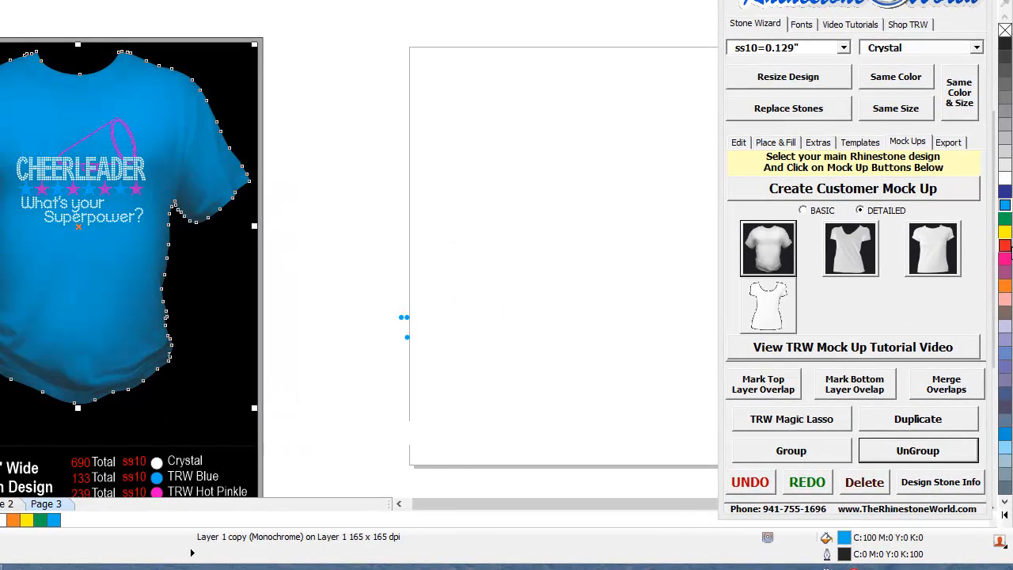
left_click(1004, 299)
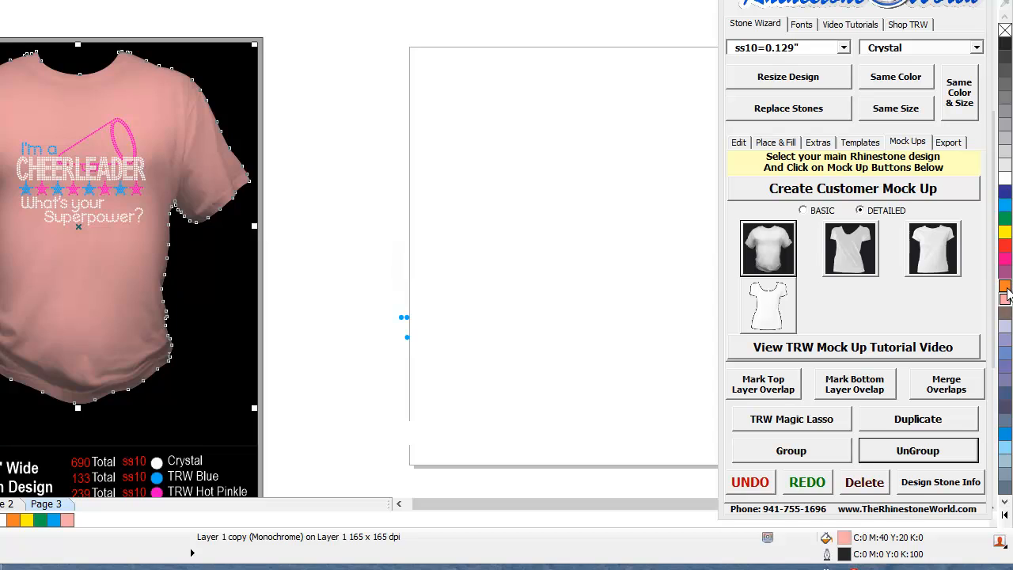
left_click(1005, 288)
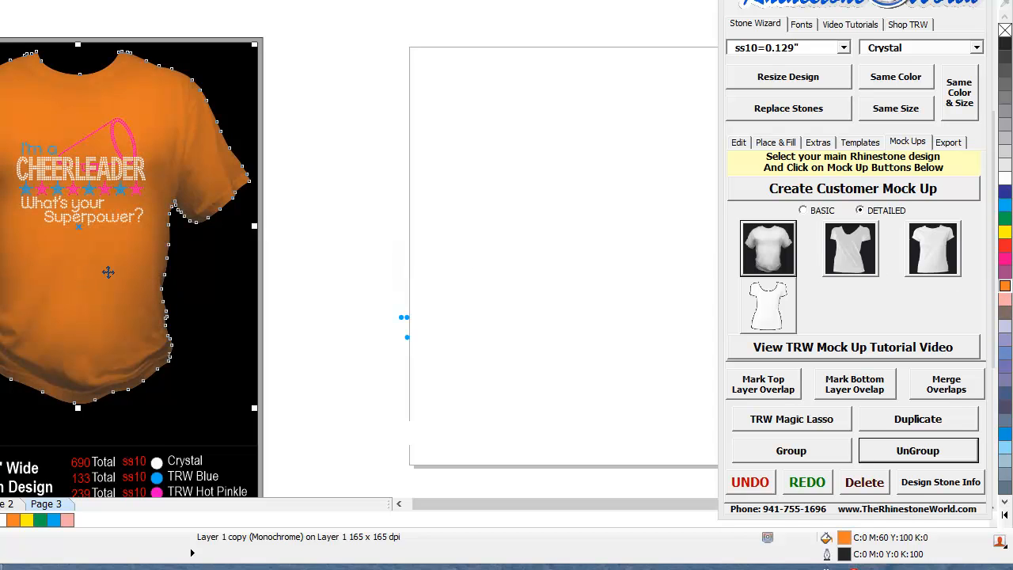
left_click(288, 260)
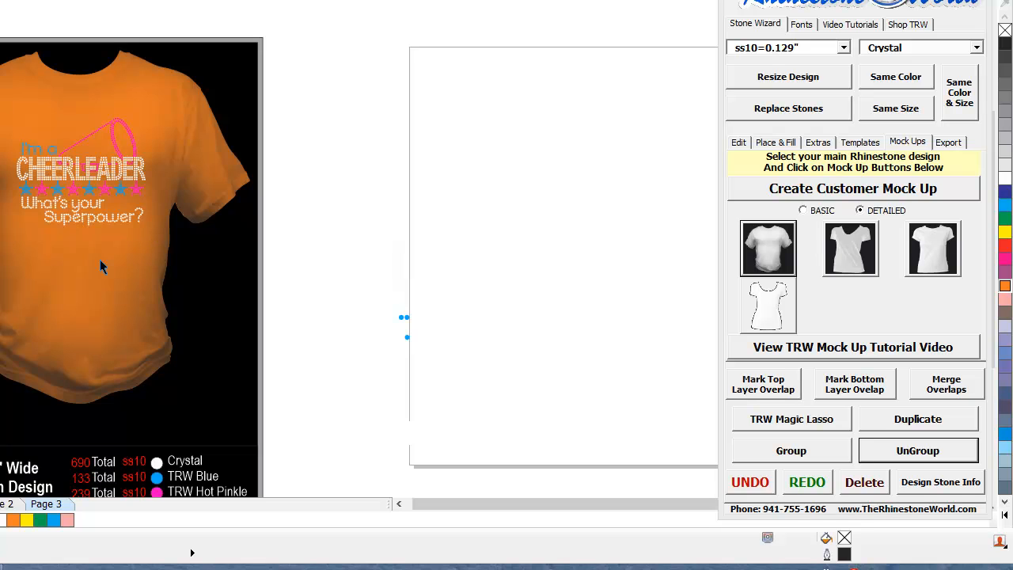
Step: Fill the mock-up's shirt image with the palette's darkest black (C:100 M:100 Y:100 K:100)
left_click(104, 264)
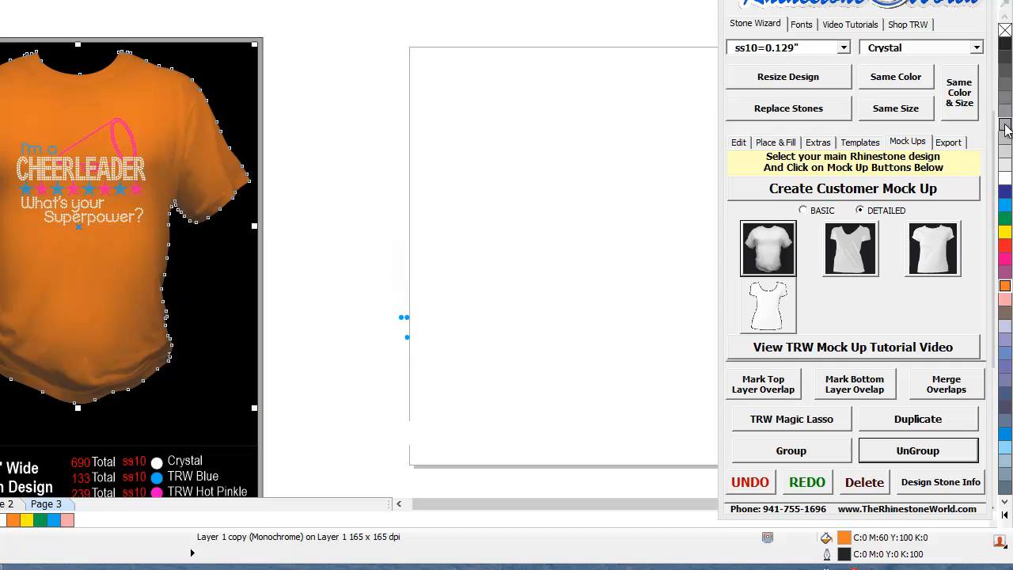
left_click(1005, 515)
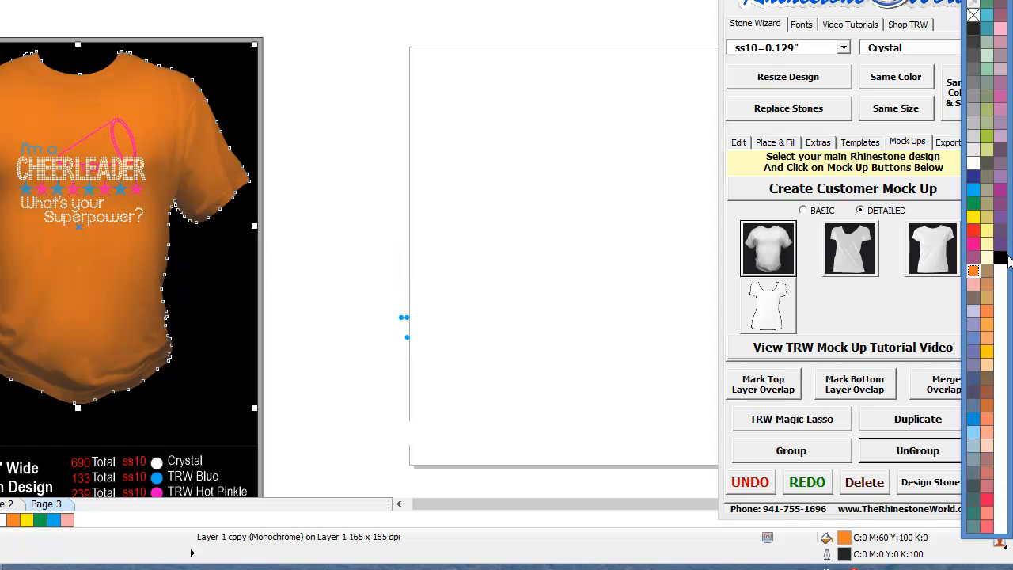
left_click(1000, 258)
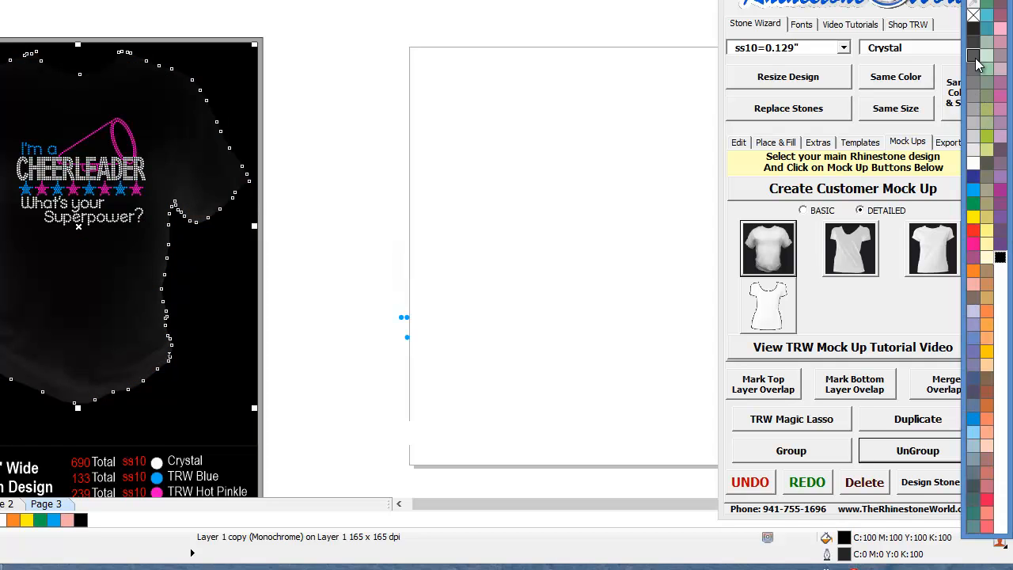
Step: Try gray outline colors on the mock-up's shirt image and settle on dark gray (C:0 M:0 Y:0 K:80)
right_click(974, 57)
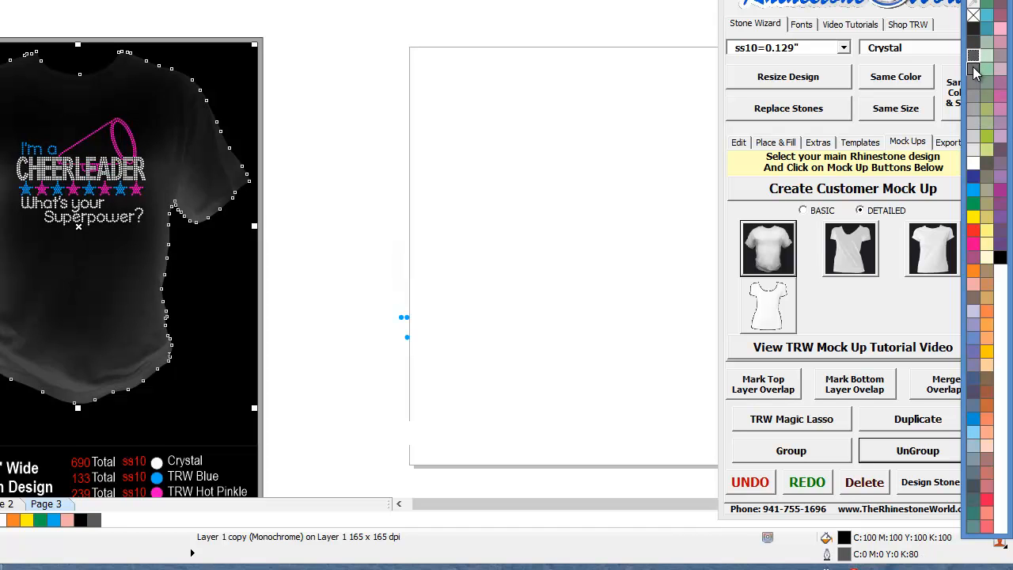
right_click(974, 69)
right_click(974, 57)
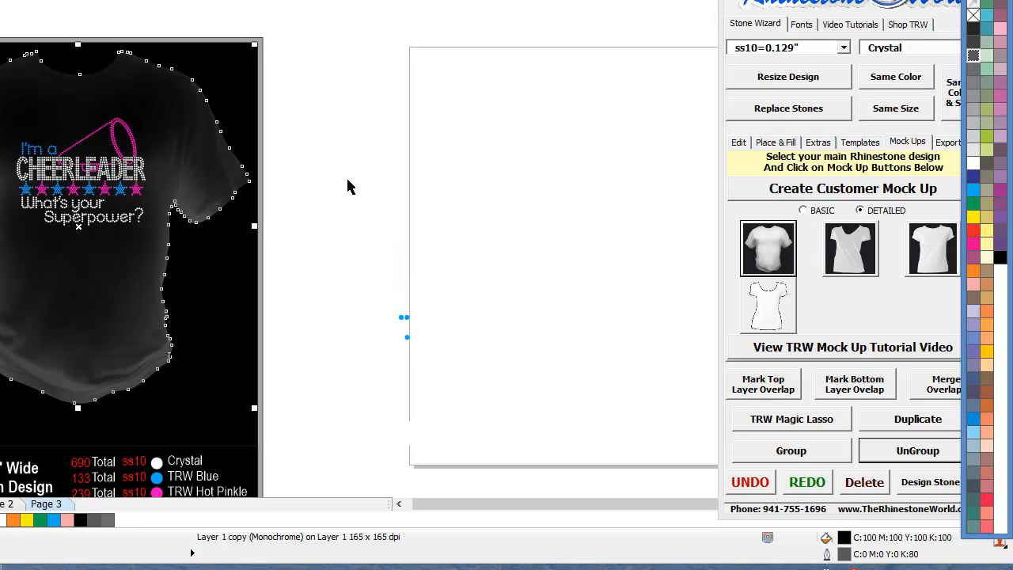
Step: Fill the mock-up's background rectangle behind the shirt with white
left_click(215, 273)
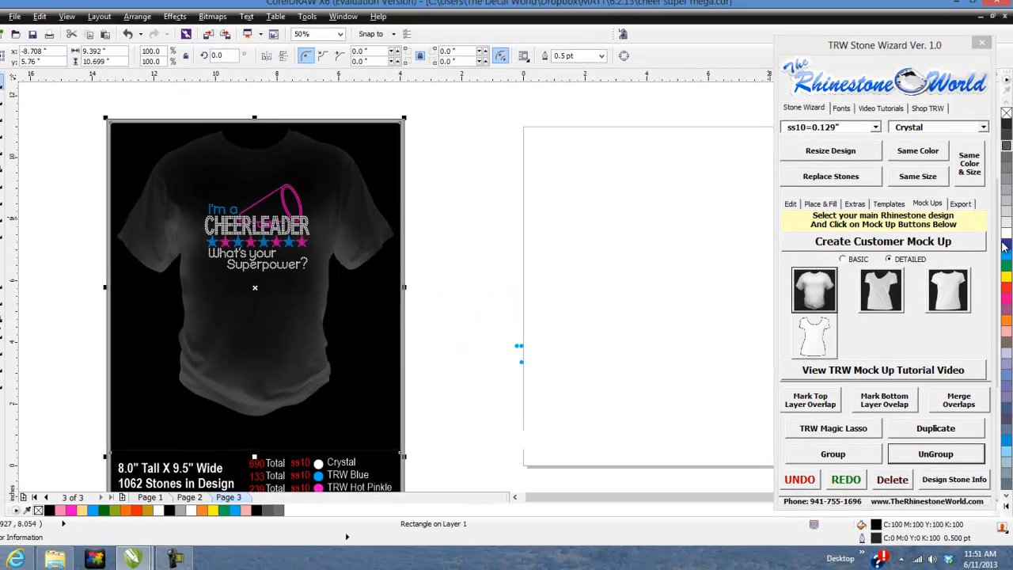
left_click(1004, 190)
left_click(480, 299)
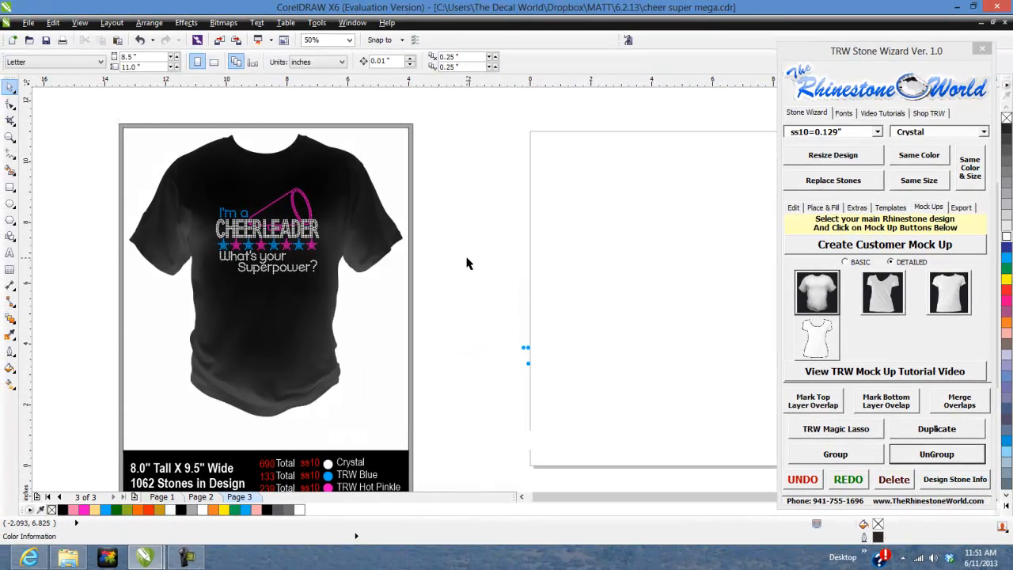
Step: Select every stone matching the megaphone's hot pink color and change them to the Orange stone color
left_click(309, 208)
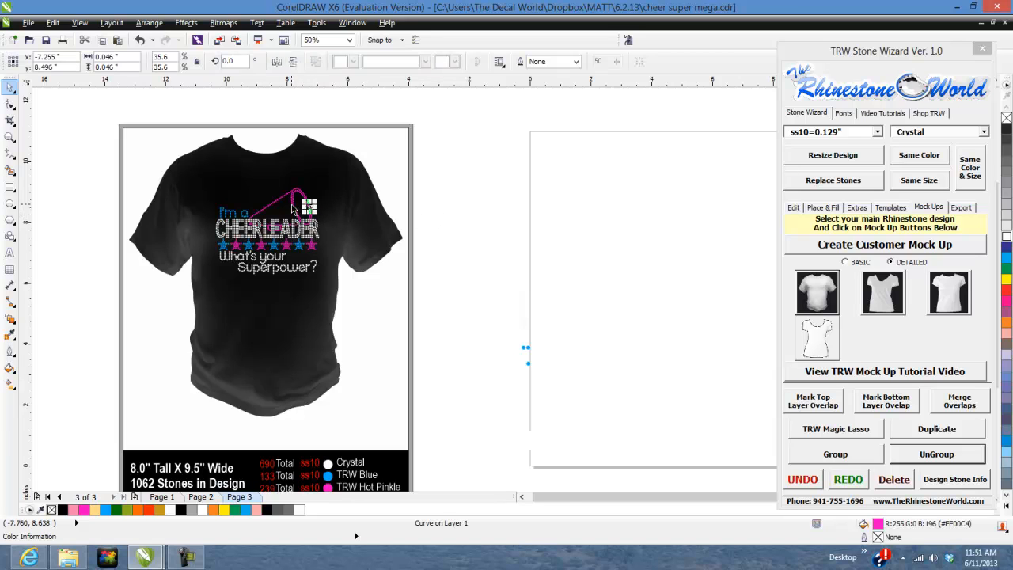
scroll(290, 211, "up", 2)
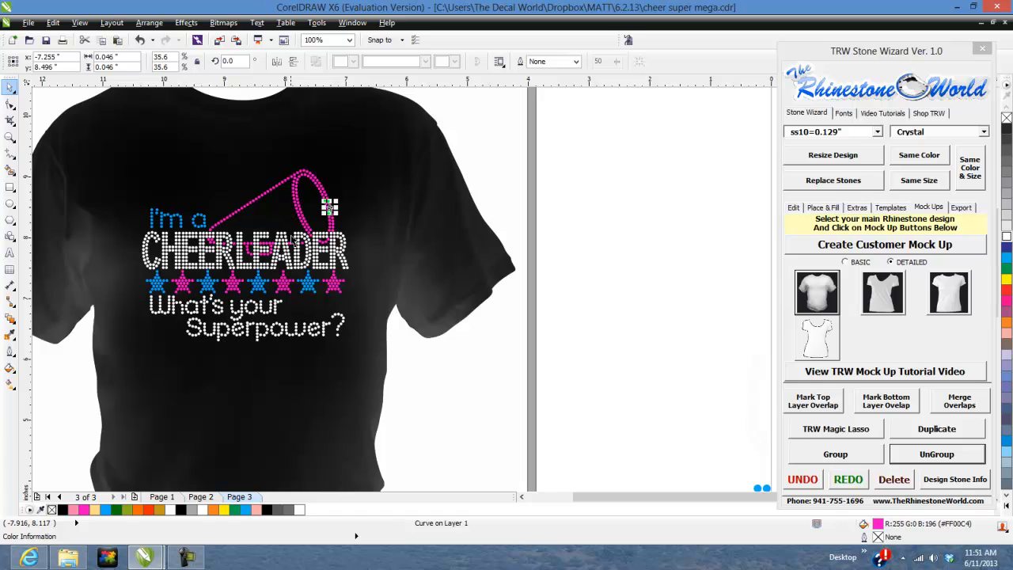
scroll(293, 240, "down", 1)
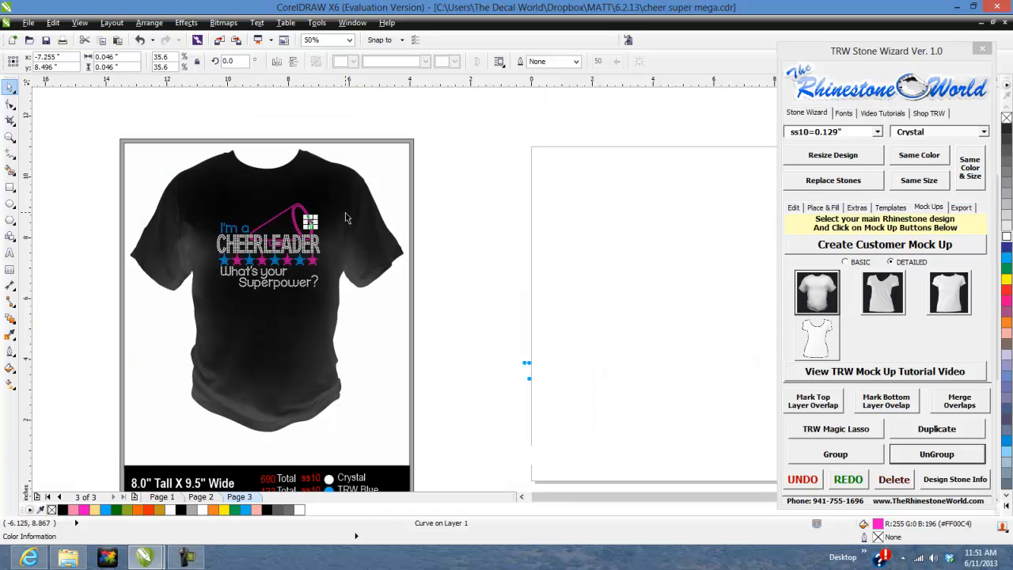
left_click(908, 157)
left_click(984, 132)
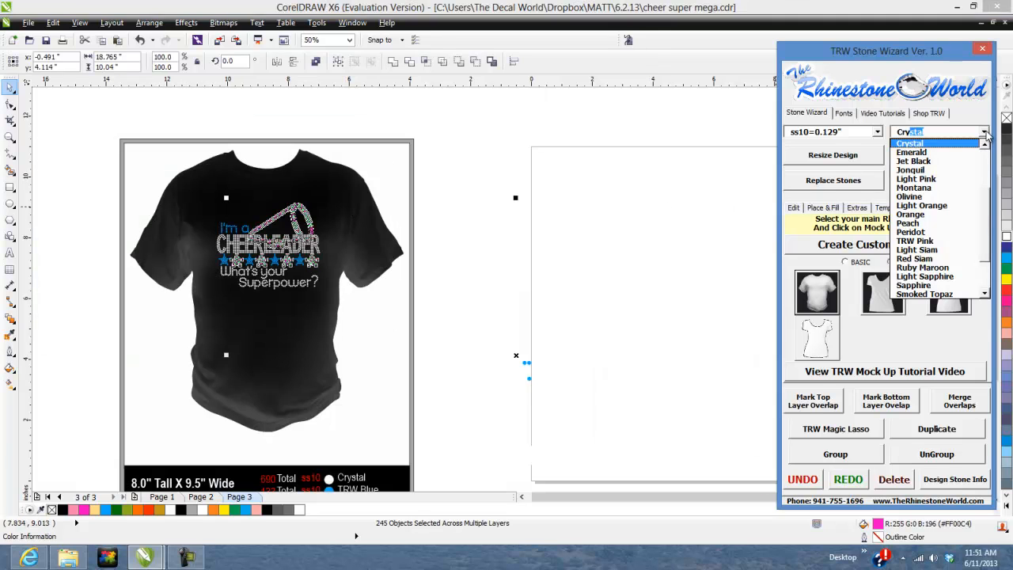
left_click(939, 214)
left_click(456, 244)
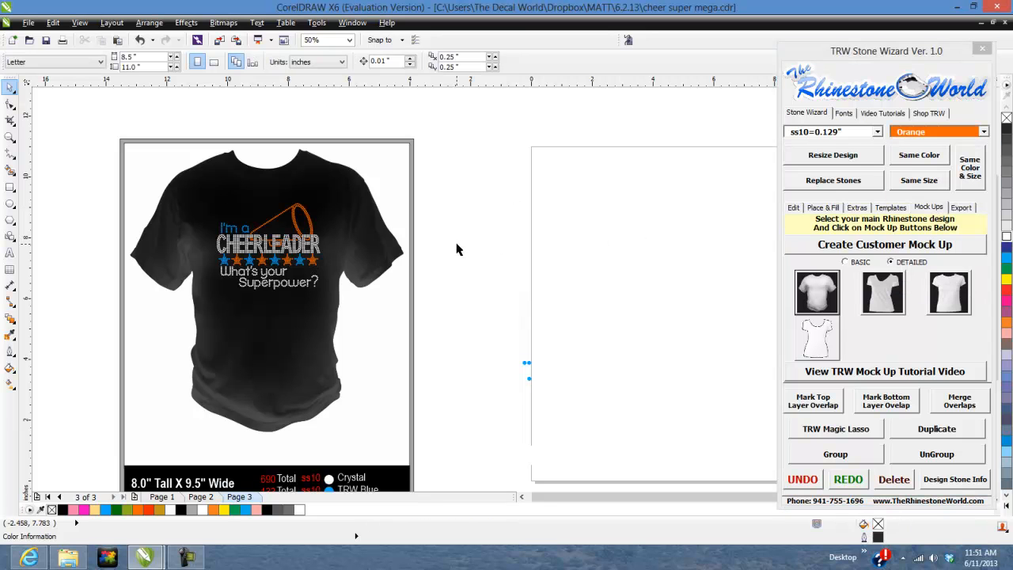
Step: Fill the mock-up's shirt image with red (C:0 M:100 Y:100 K:0) and set its outline color to black (K:100)
scroll(301, 238, "up", 1)
scroll(281, 261, "down", 1)
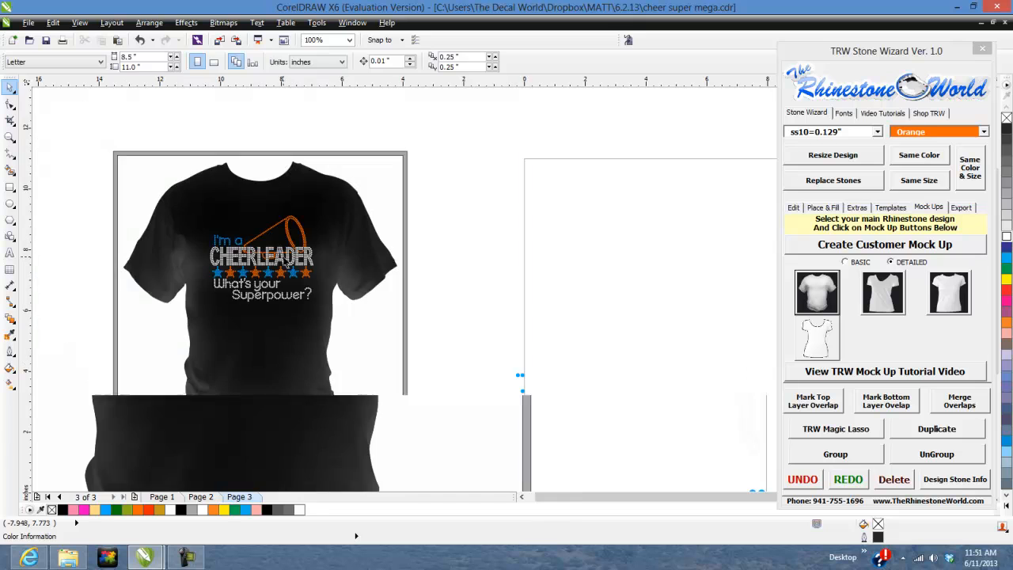
scroll(263, 281, "up", 1)
left_click(394, 255)
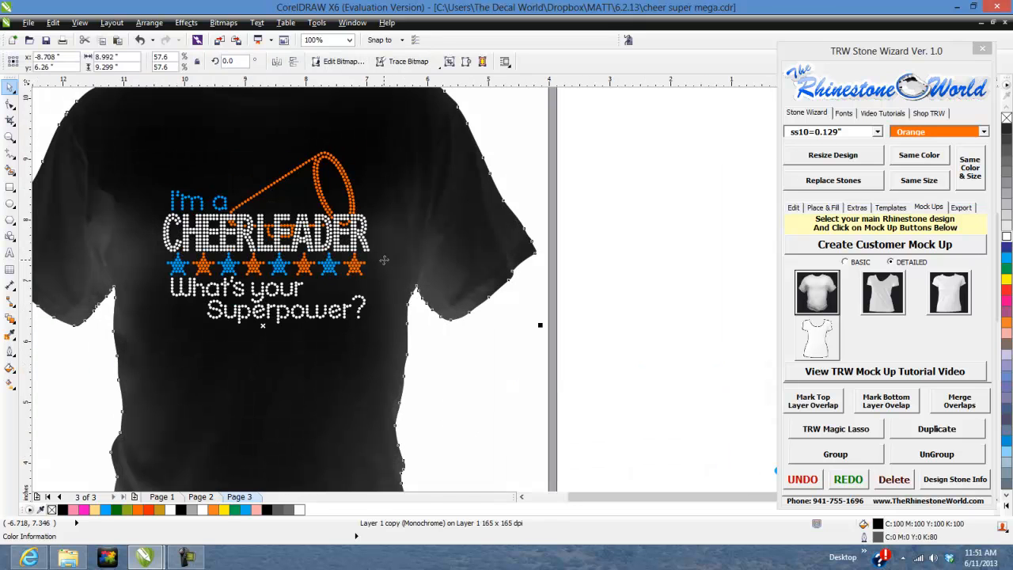
left_click(1005, 291)
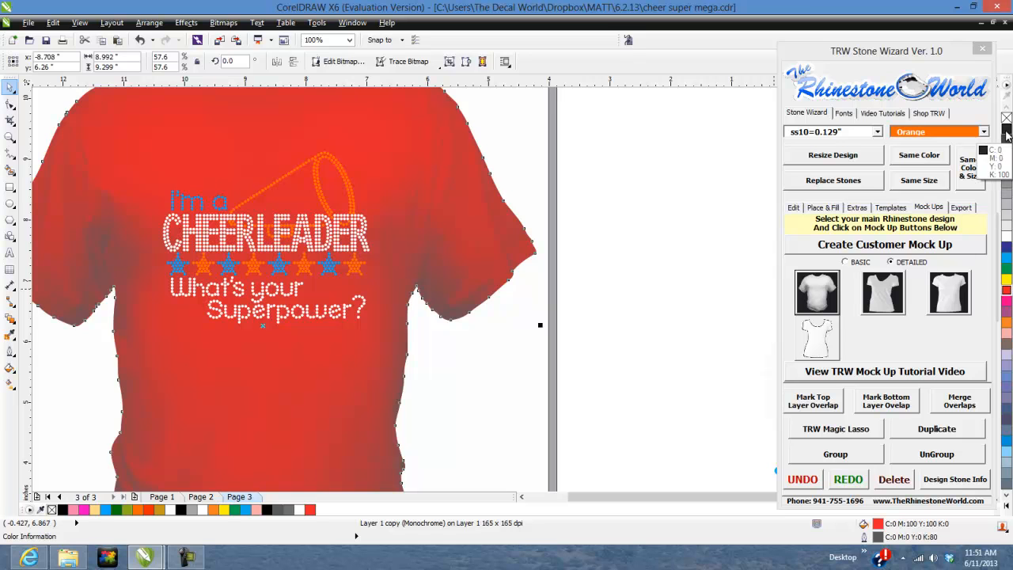
left_click(1006, 290)
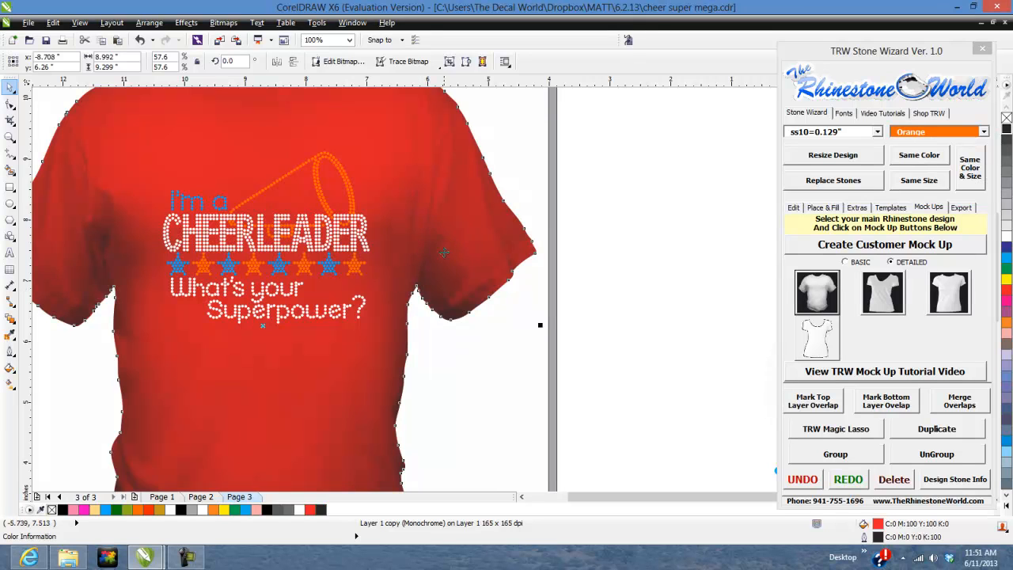
scroll(415, 271, "down", 1)
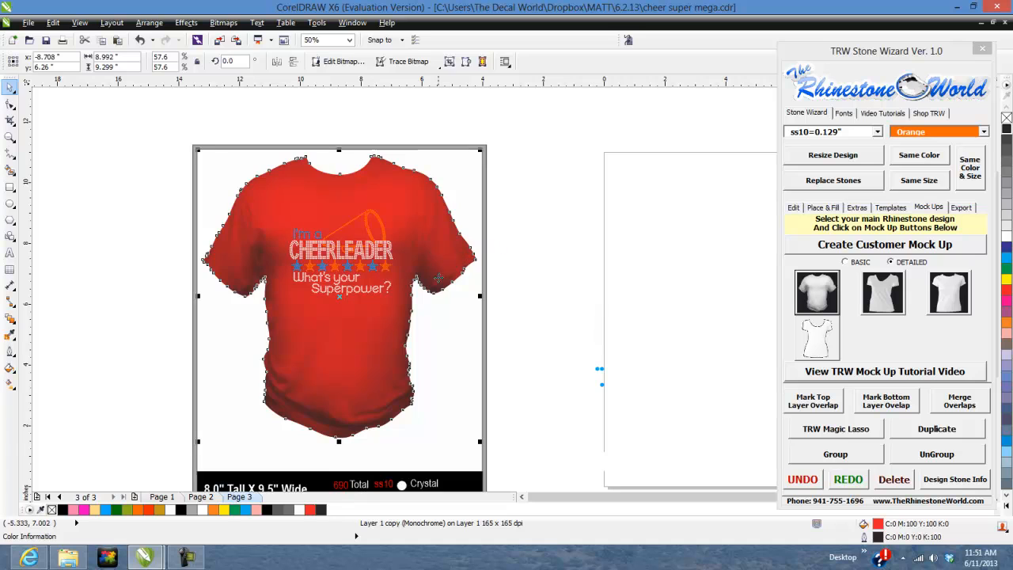
left_click(522, 267)
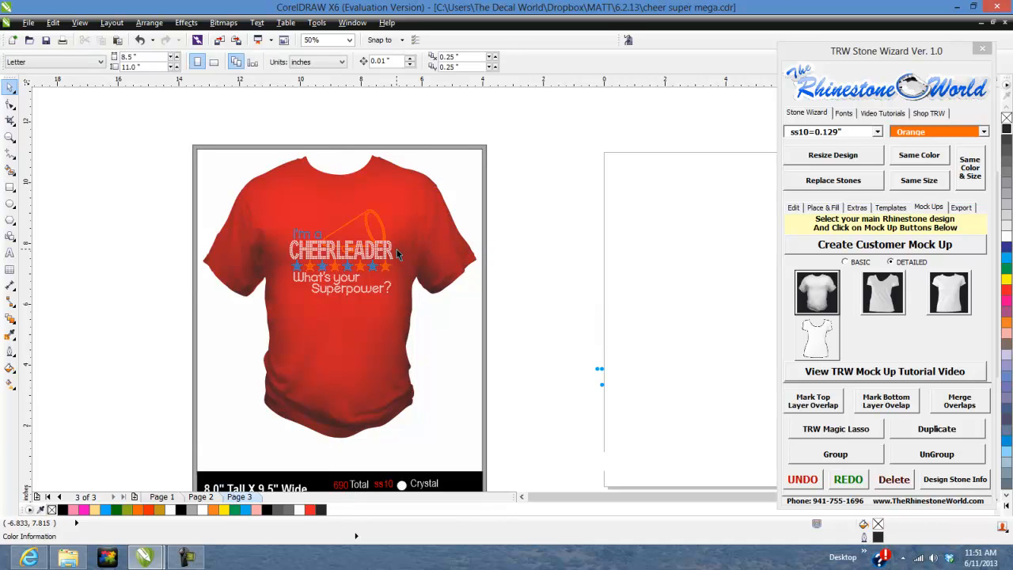
Step: Fill the mock-up's background rectangle with the palette's darkest black (C:100 M:100 Y:100 K:100)
scroll(396, 249, "down", 1)
scroll(397, 254, "up", 1)
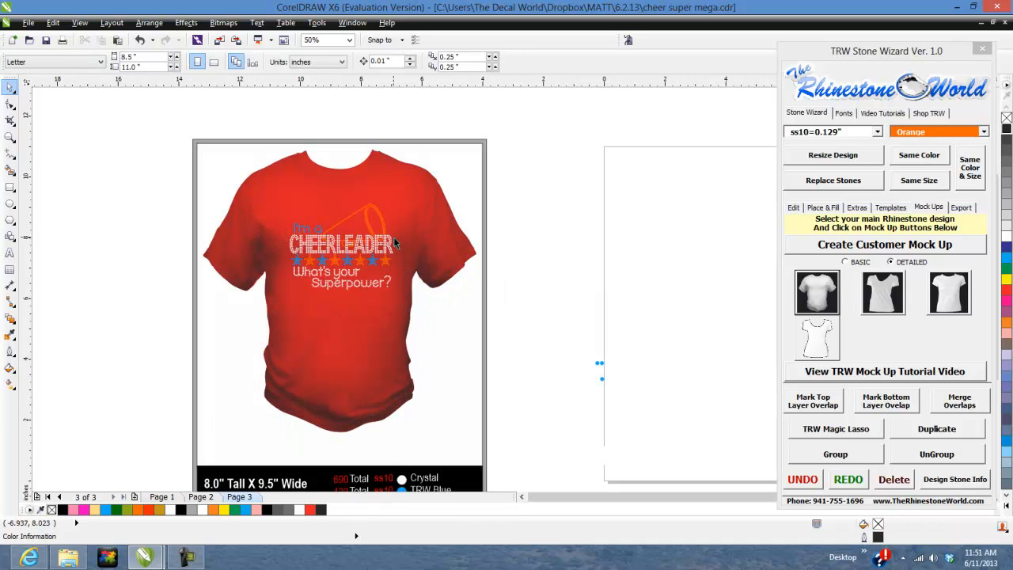
left_click(464, 201)
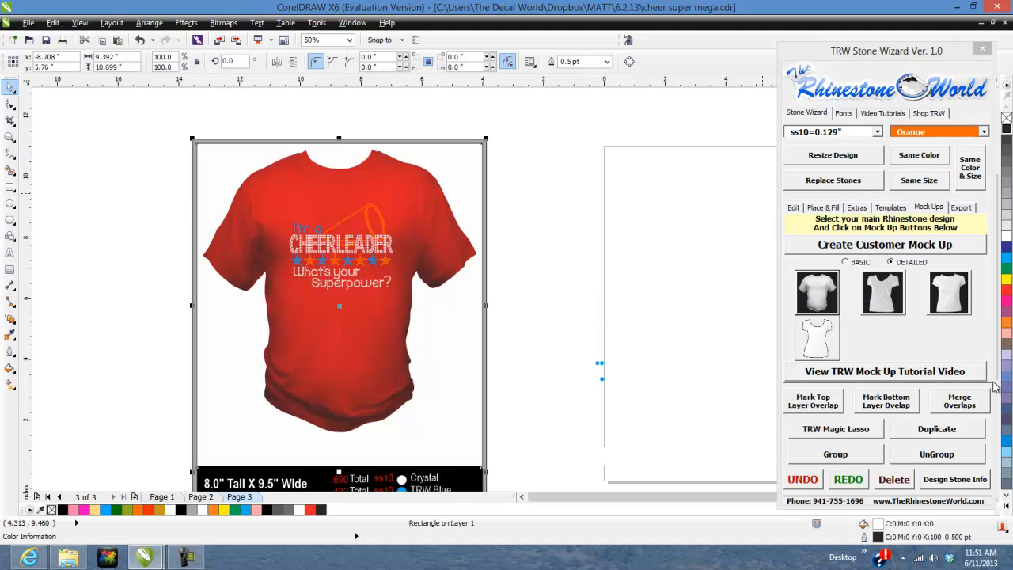
left_click(1004, 514)
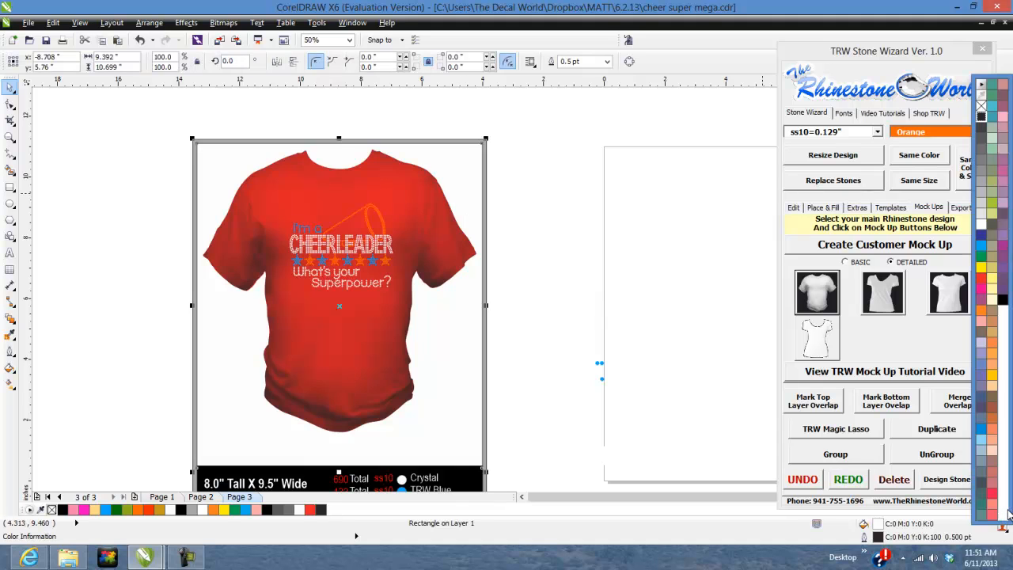
left_click(1003, 302)
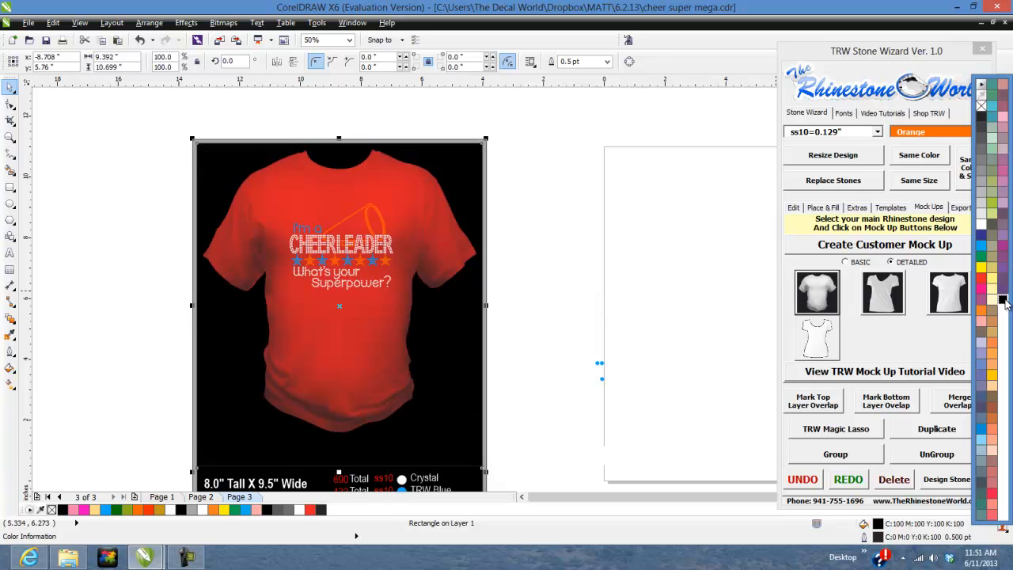
left_click(554, 258)
Step: Fill the mock-up's shirt image with white
left_click(431, 237)
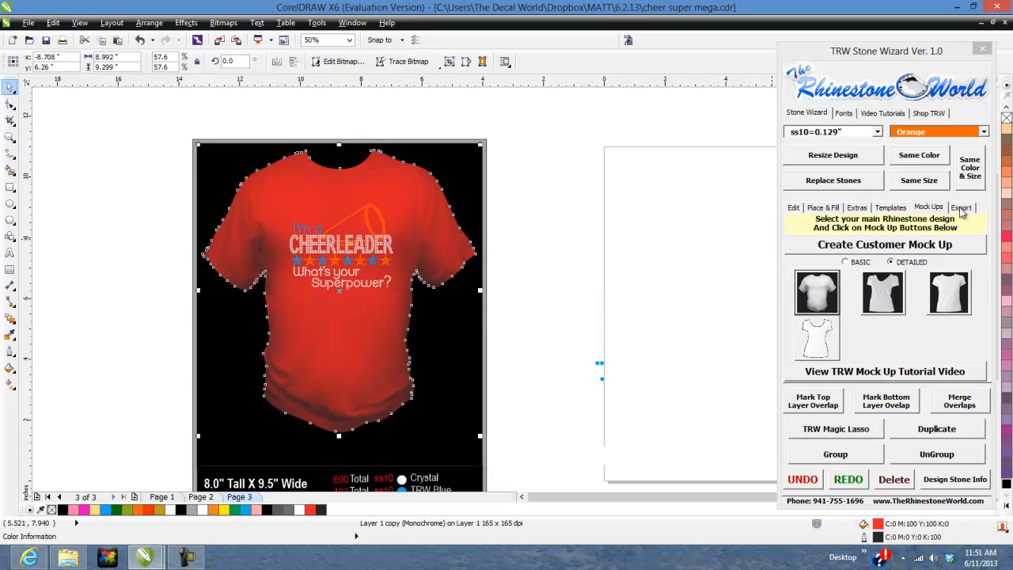
left_click(1005, 513)
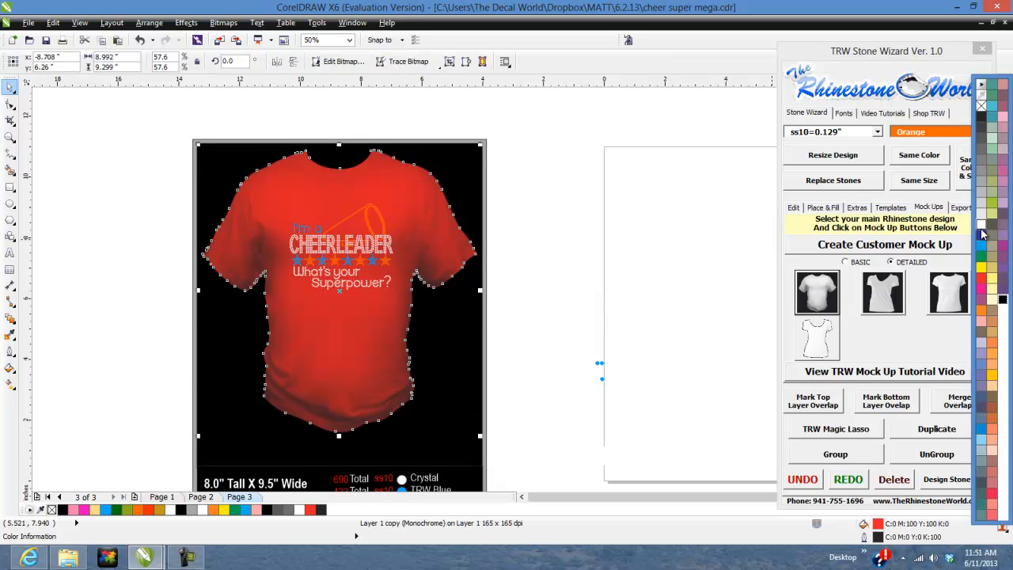
left_click(981, 230)
left_click(525, 287)
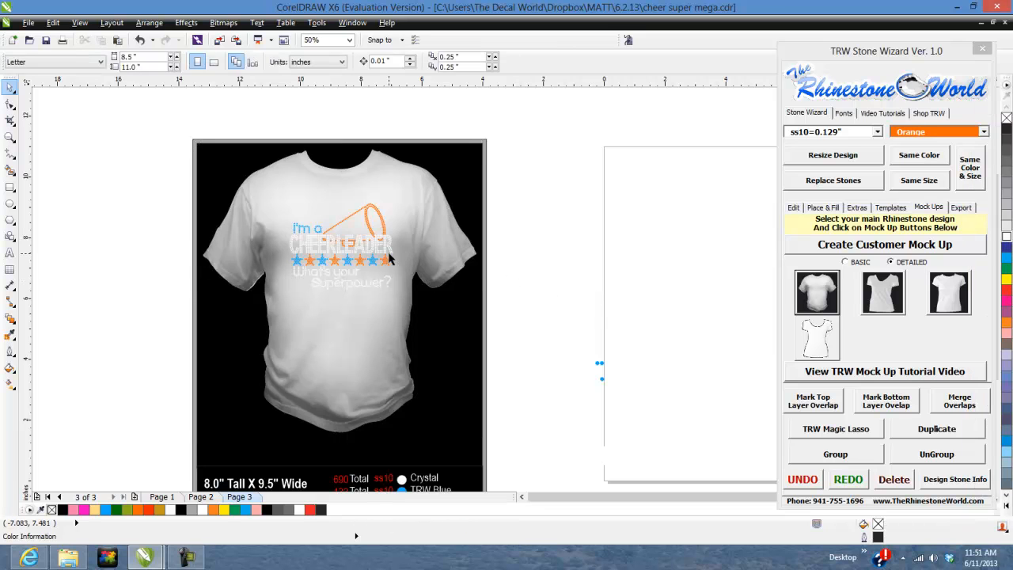
Step: Select every stone matching the Crystal color in the CHEERLEADER lettering and change them to Jet Black
scroll(390, 253, "up", 1)
left_click(390, 254)
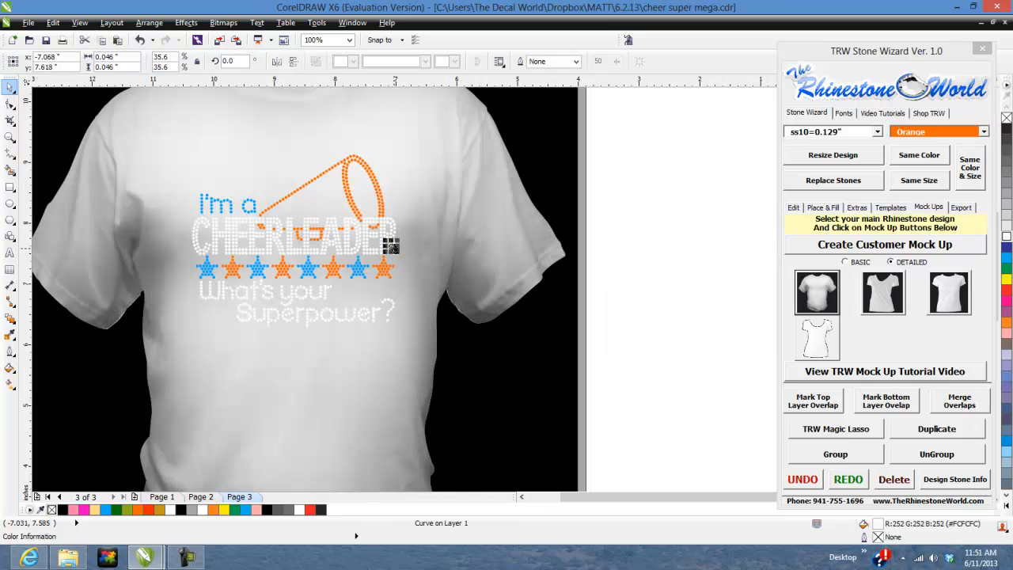
left_click(910, 156)
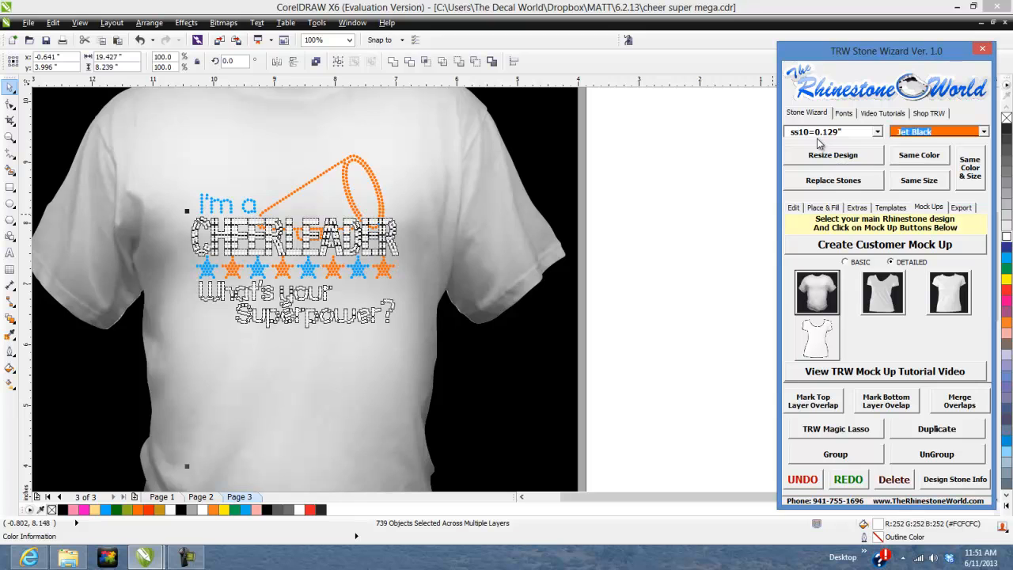
left_click(633, 257)
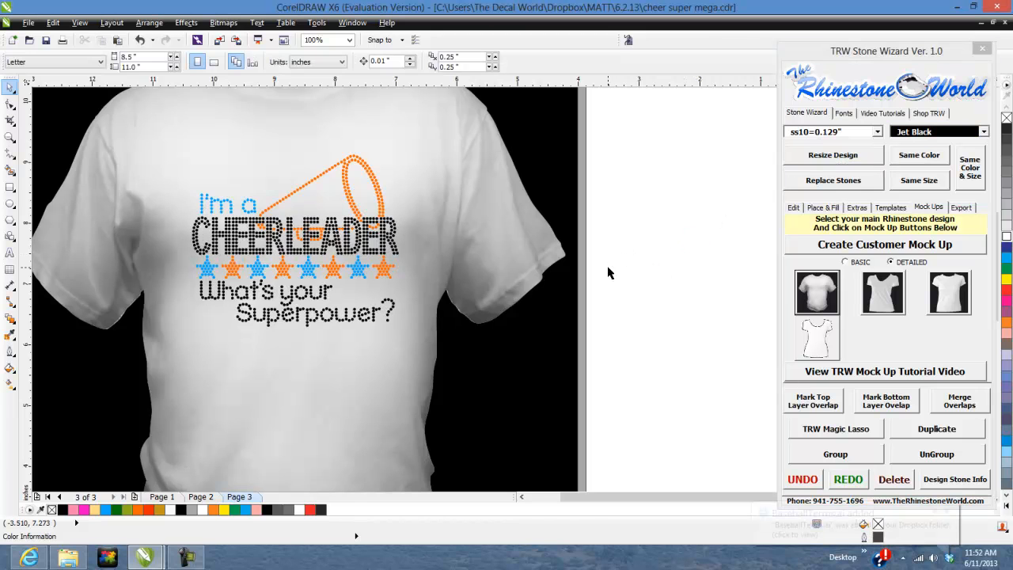
Step: Examine the recolored mock-up as a whole and the rhinestone design on the white shirt up close
scroll(608, 273, "down", 2)
scroll(607, 271, "down", 1)
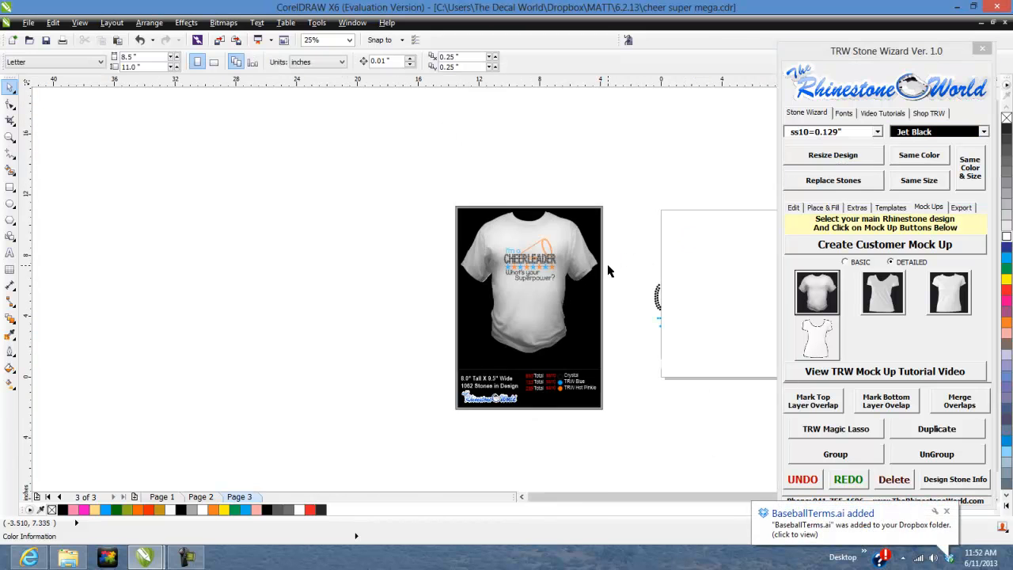
scroll(579, 263, "up", 1)
scroll(580, 259, "up", 1)
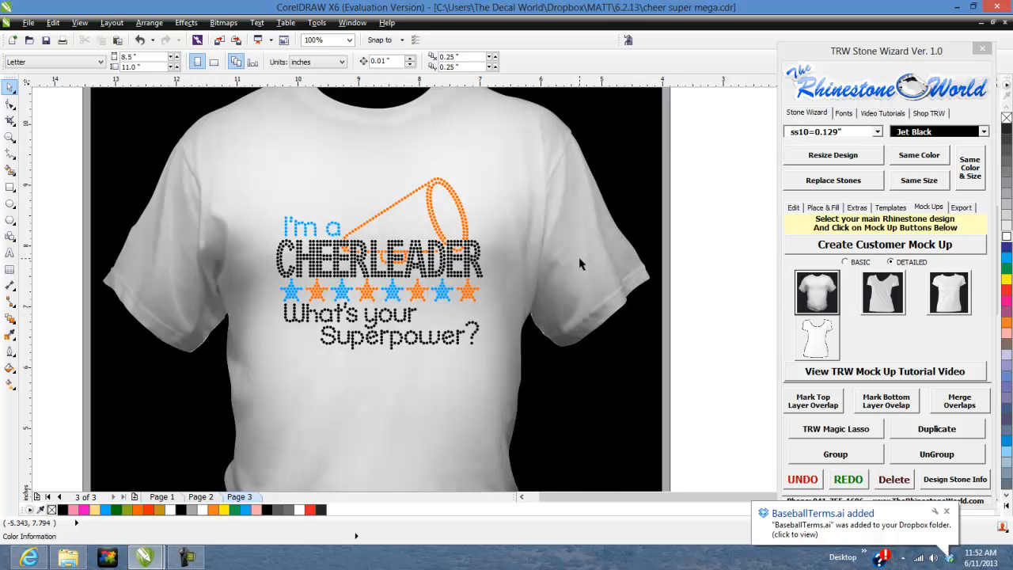
scroll(580, 262, "down", 2)
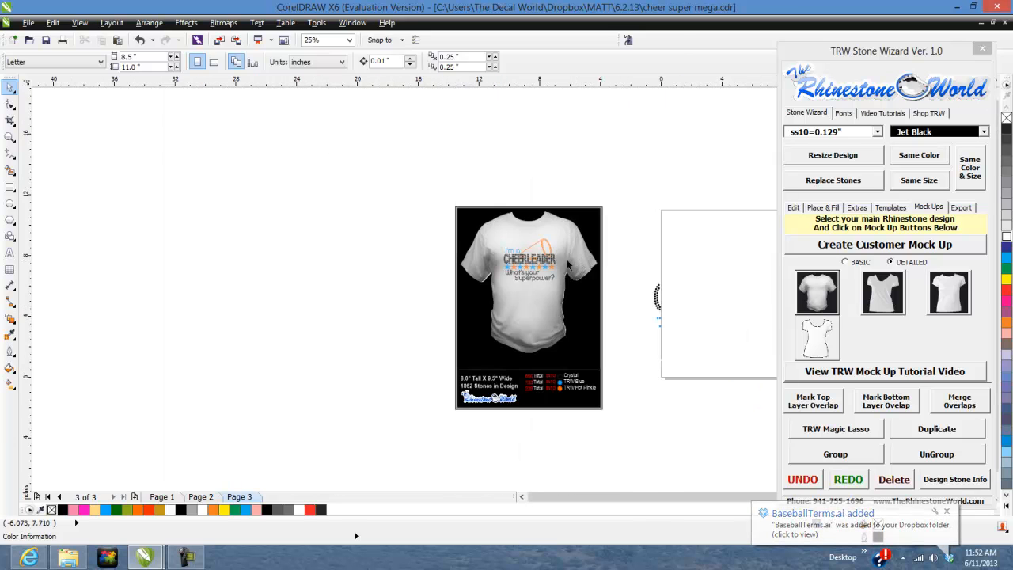
scroll(562, 265, "up", 1)
scroll(562, 265, "up", 1)
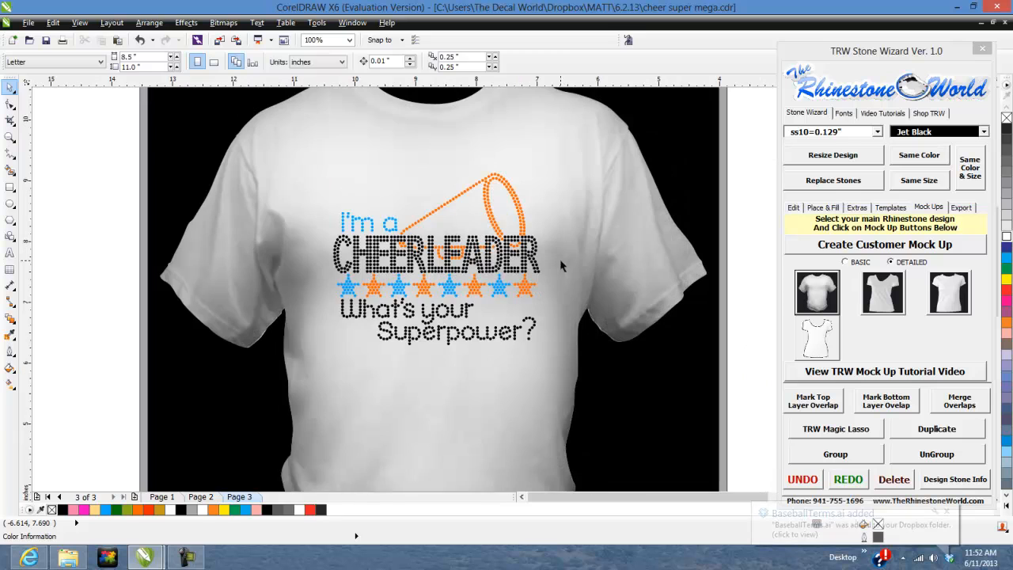
left_click(564, 208)
scroll(538, 214, "down", 3)
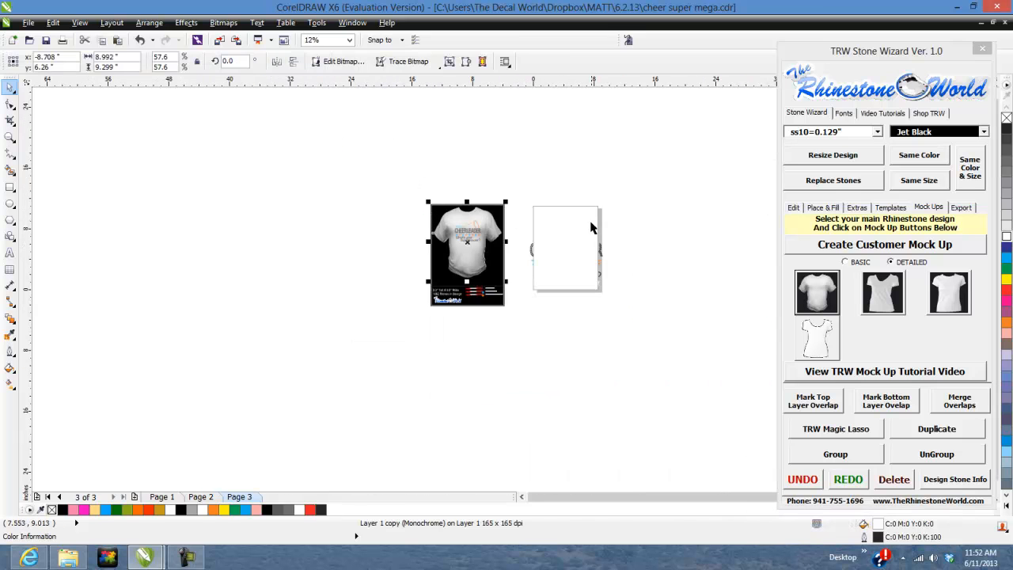
Step: Delete the complete T-shirt mock-up and the original rhinestone design from page 3
scroll(601, 237, "up", 1)
left_click_drag(556, 194, 205, 452)
key("Delete")
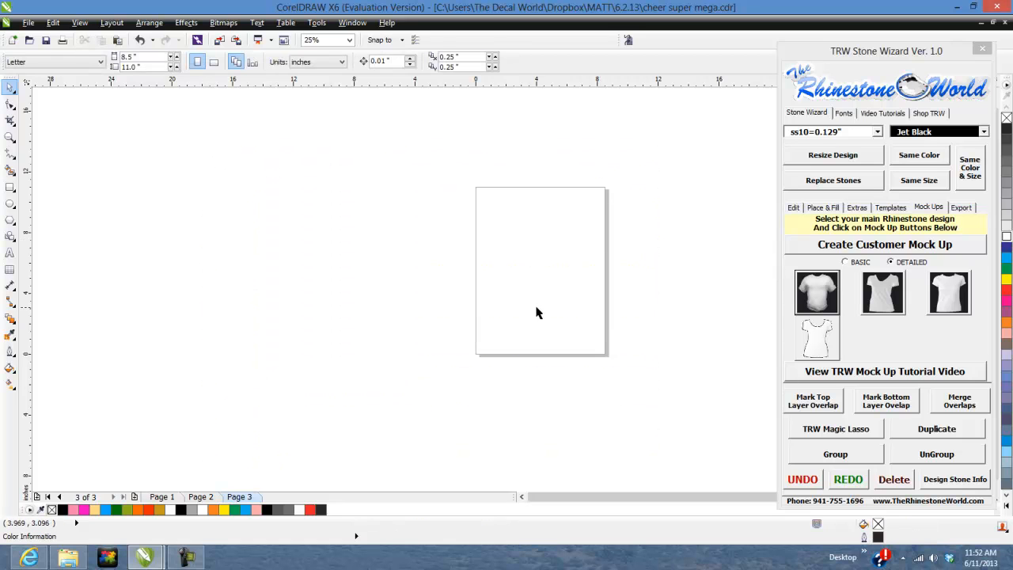
scroll(587, 278, "up", 1)
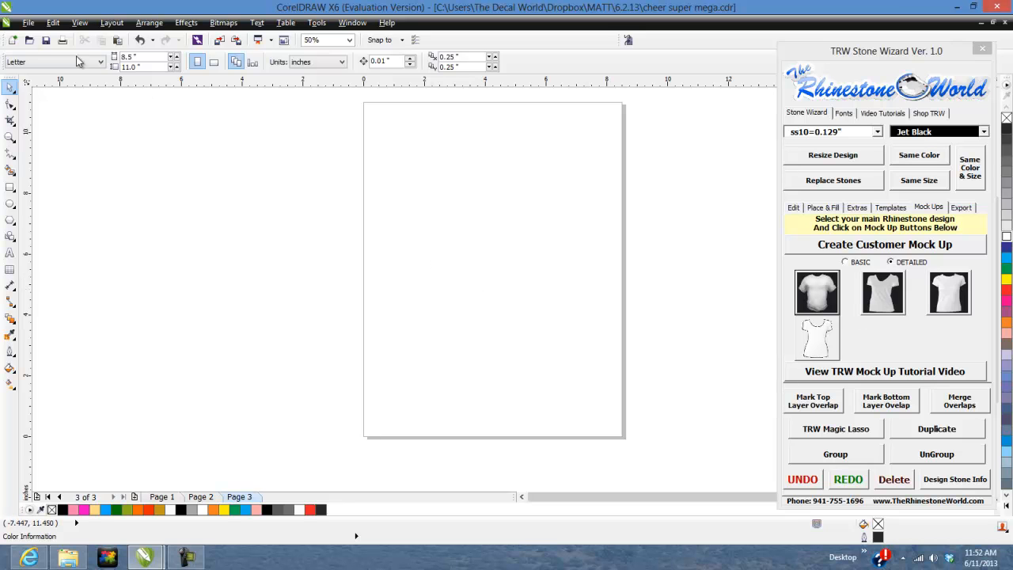
Step: Reopen the drawing "cheer super mega" from the 6.2.13 folder, reverting it to the saved version
left_click(28, 23)
left_click(49, 64)
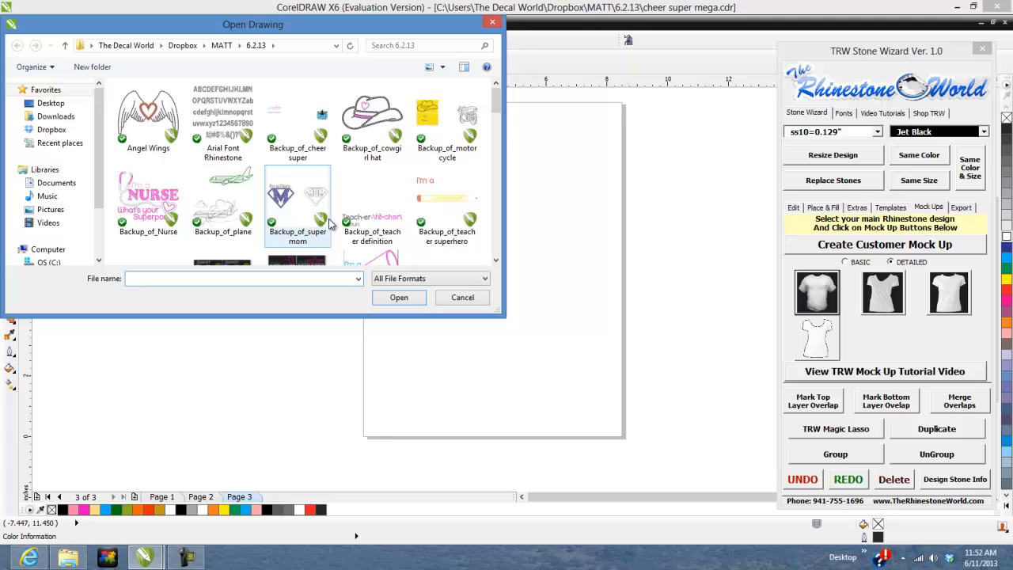
left_click(385, 263)
double_click(385, 261)
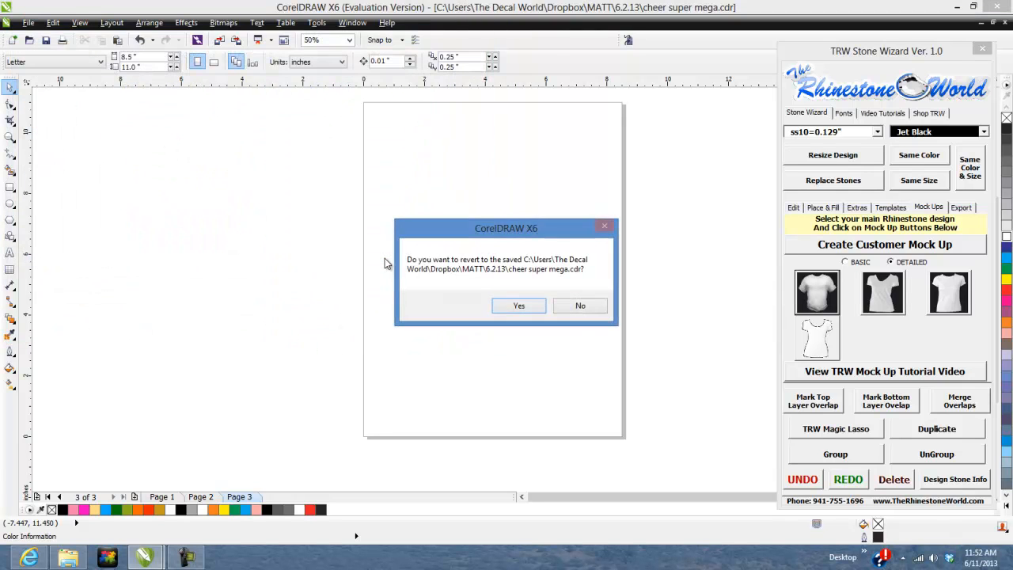
left_click(516, 307)
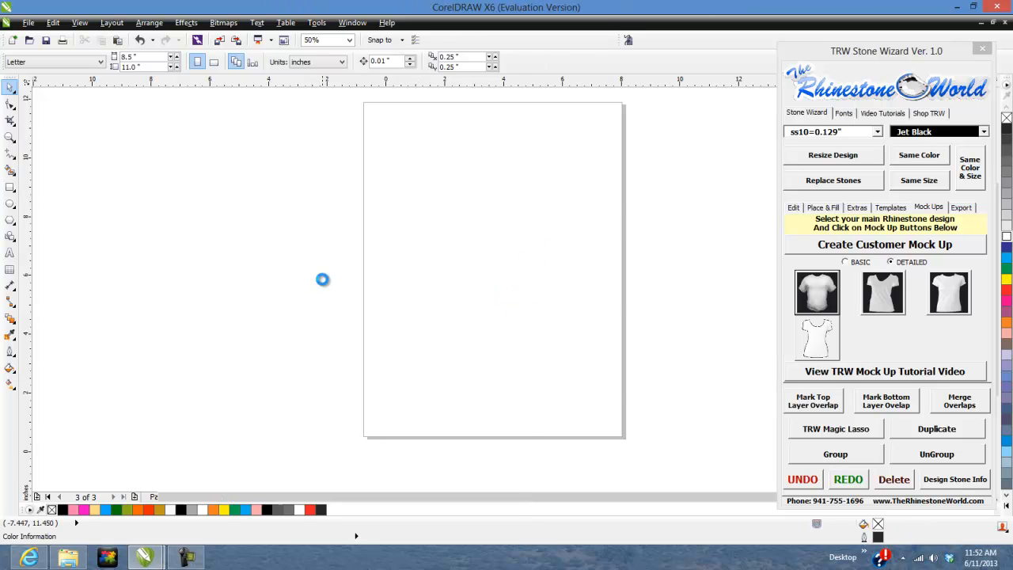
Step: Select the entire cheerleader rhinestone design and review its stone information, including dimensions and stone totals by size and color
scroll(321, 279, "up", 1)
scroll(502, 327, "down", 2)
scroll(525, 242, "up", 2)
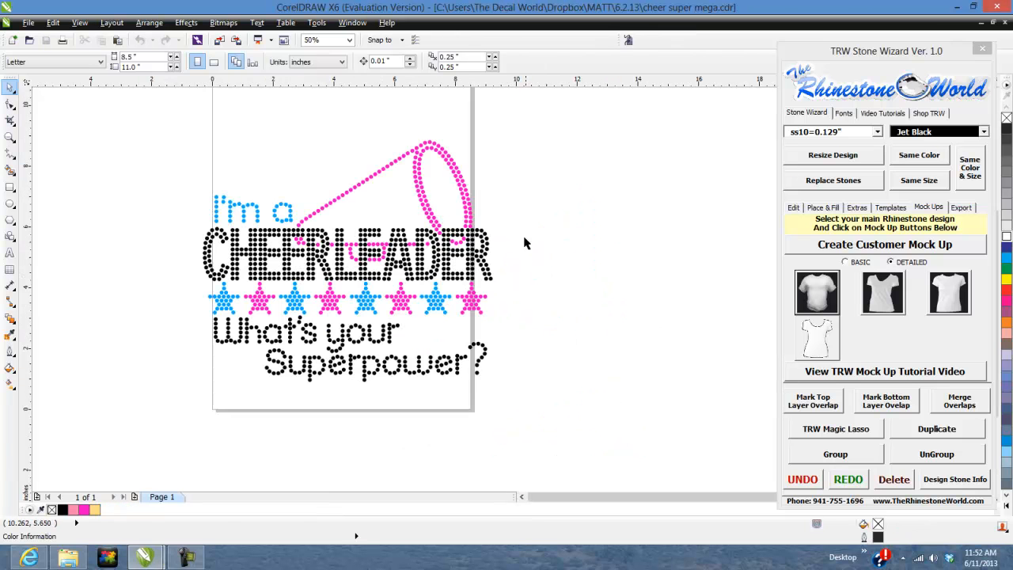
left_click_drag(554, 129, 104, 427)
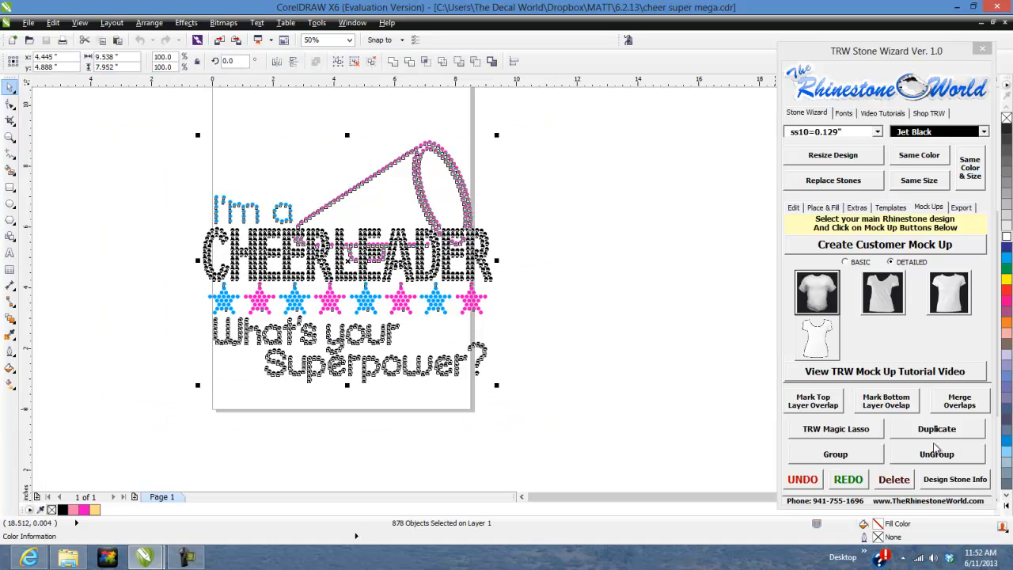
left_click(953, 480)
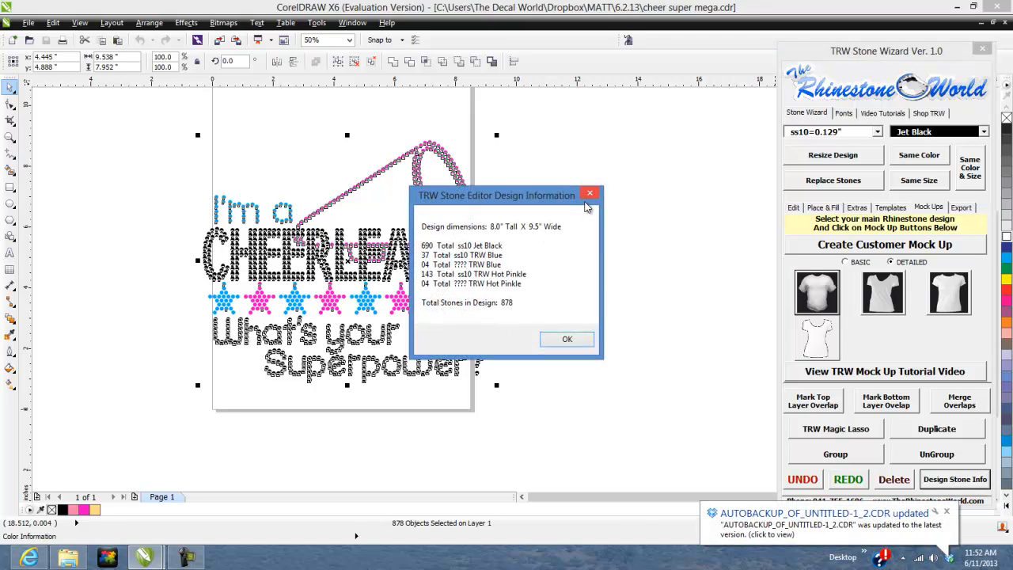
left_click(566, 339)
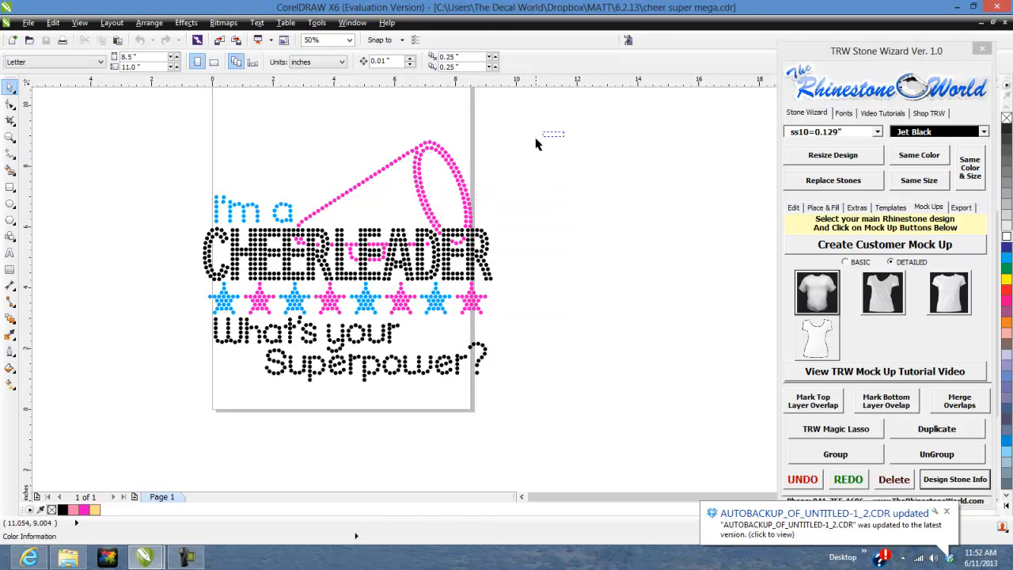
Step: Resize the entire design to ss10=0.129" stones and recheck its stone information
left_click_drag(536, 144, 158, 429)
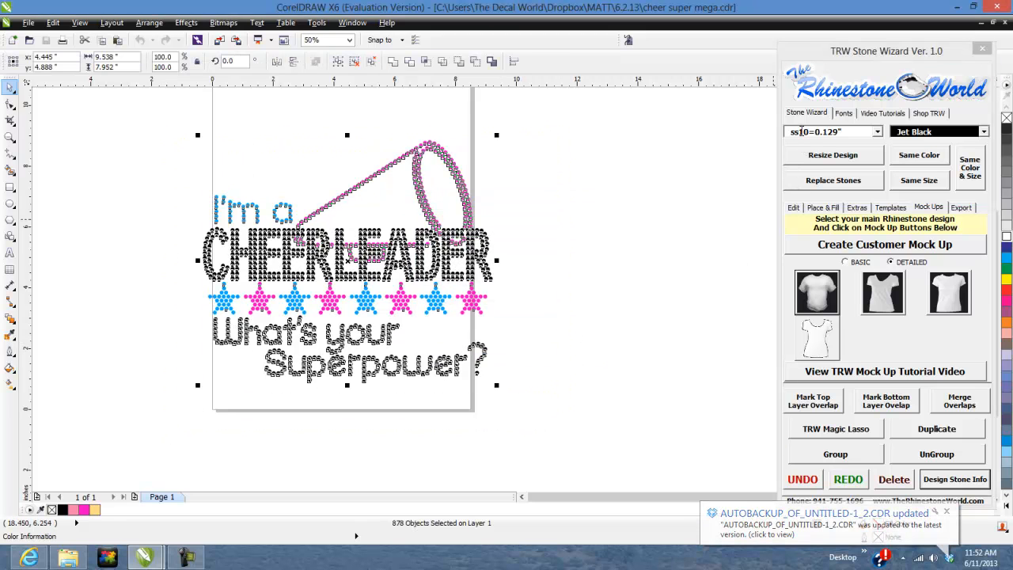
left_click(806, 157)
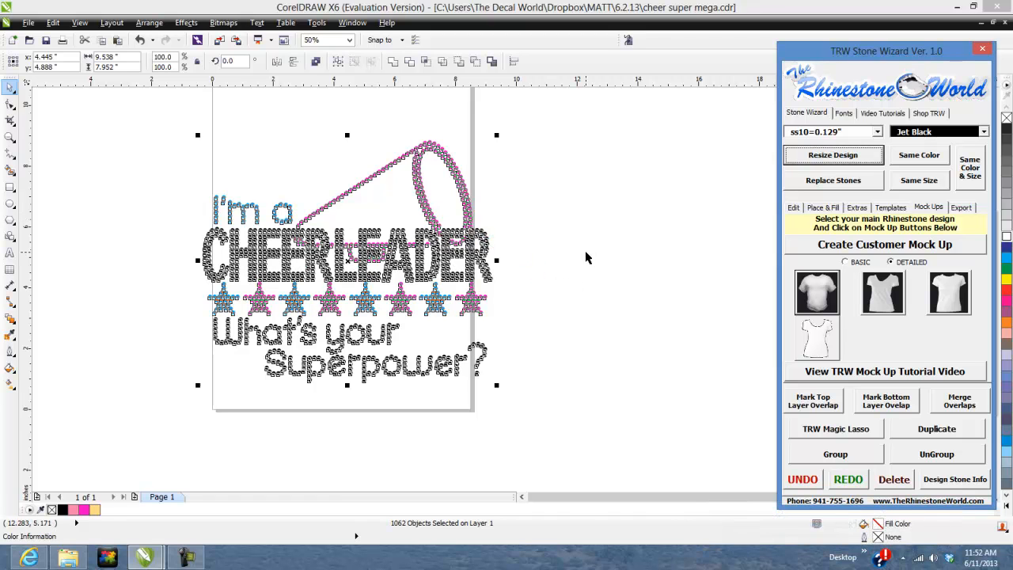
left_click(947, 485)
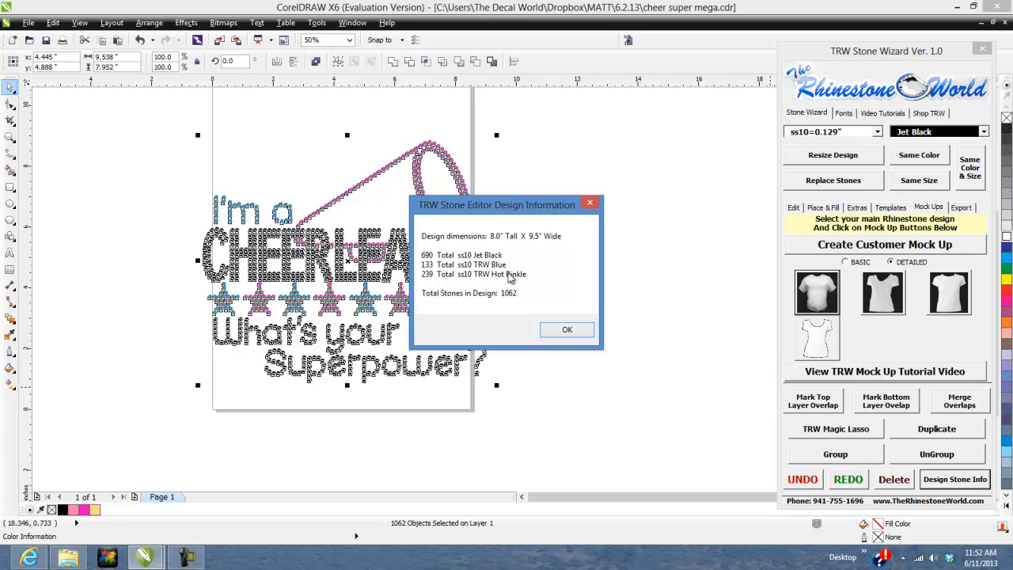
left_click(588, 205)
left_click(580, 278)
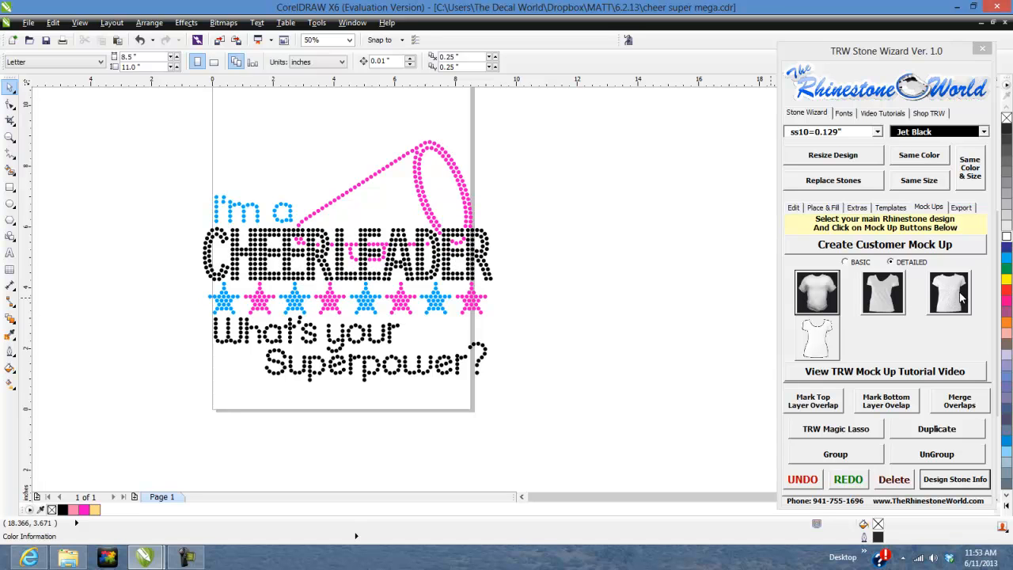
Step: Create a BASIC customer mock-up of the whole design on the third white T-shirt style and place it beside the page
scroll(600, 301, "down", 1)
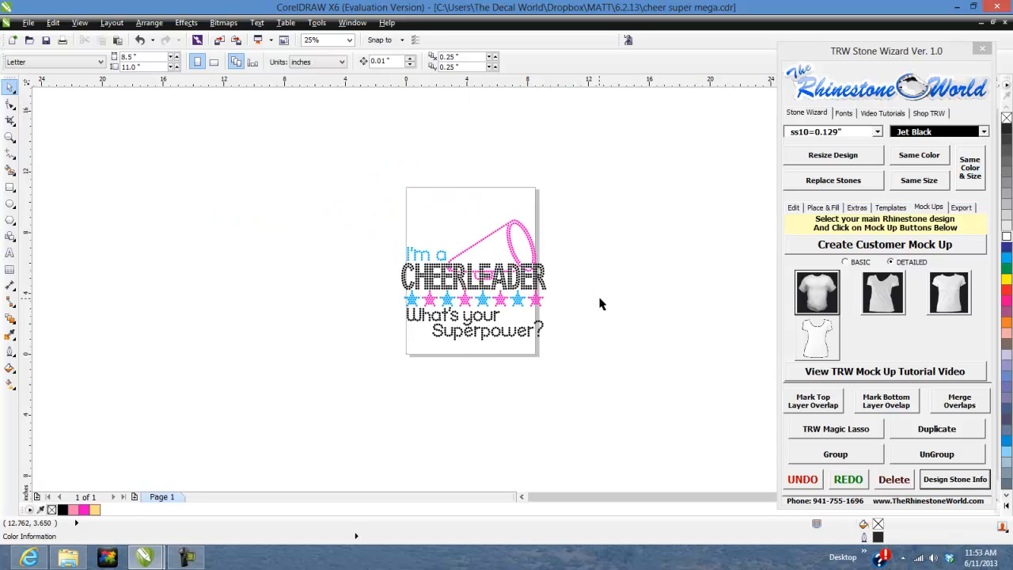
scroll(580, 295, "up", 1)
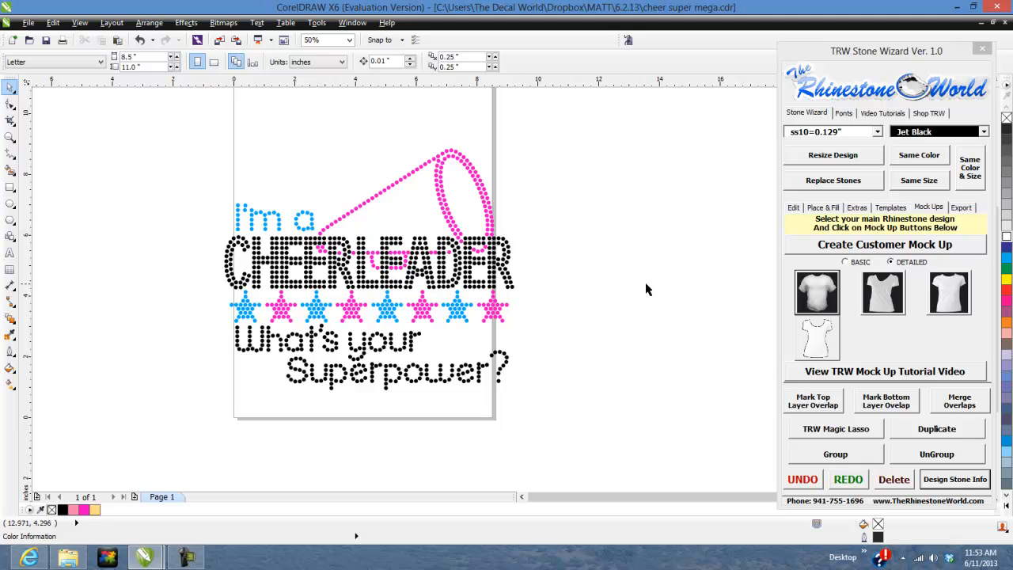
scroll(615, 307, "down", 1)
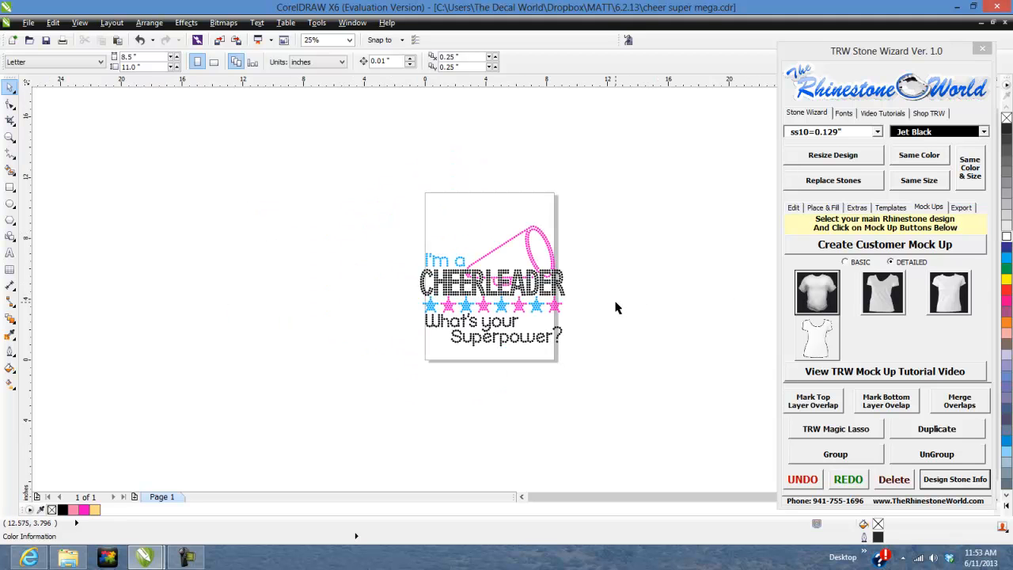
left_click_drag(631, 192, 344, 390)
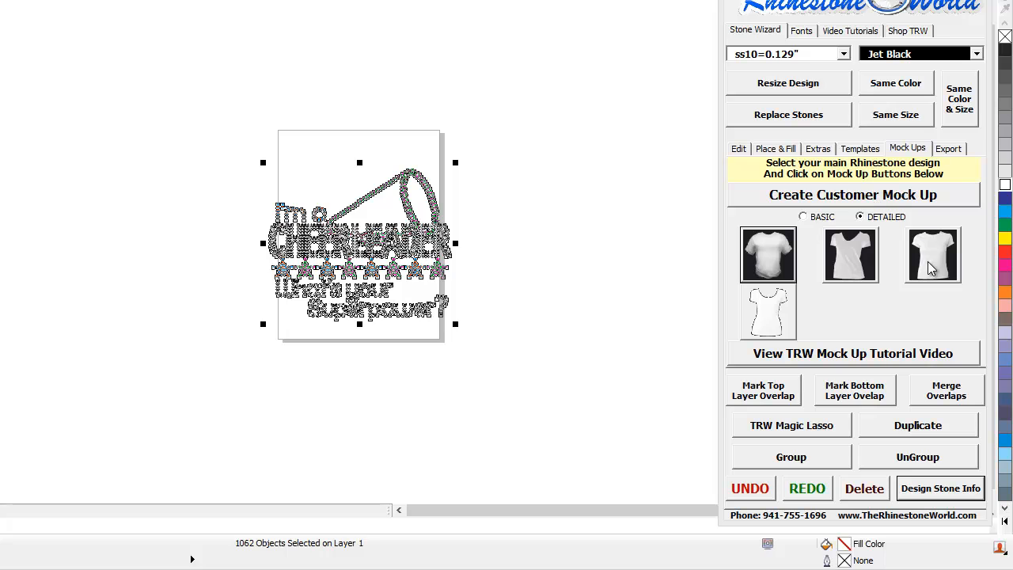
left_click(864, 220)
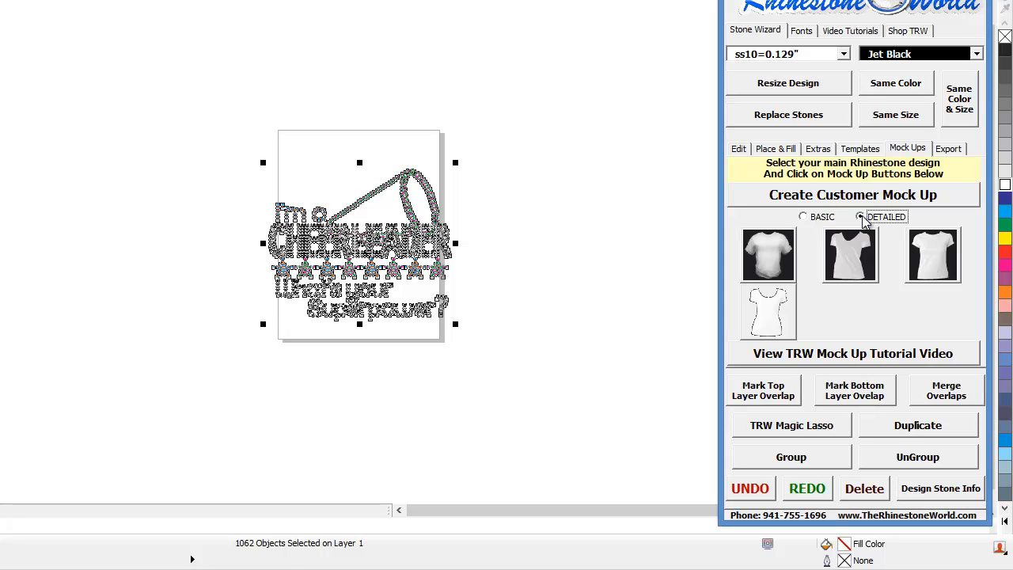
left_click(807, 219)
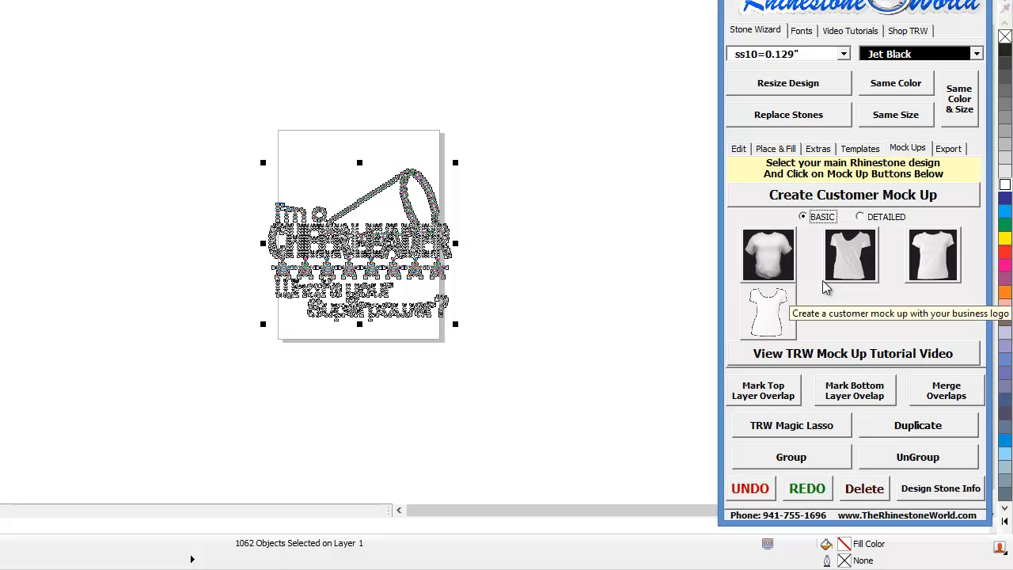
left_click(941, 263)
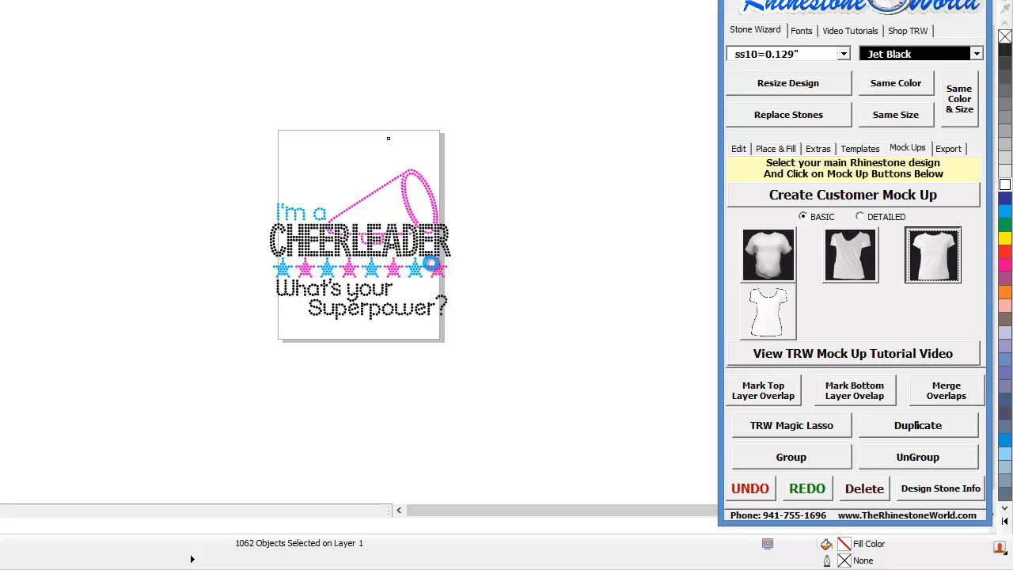
left_click_drag(356, 190, 111, 158)
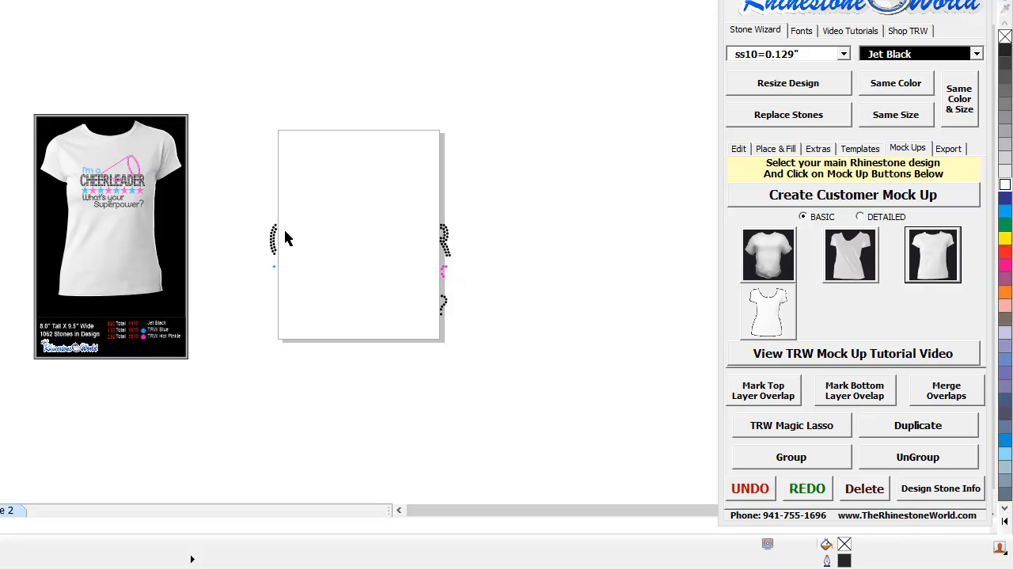
Step: Ungroup the customer mock-up and fill its T-shirt with yellow
scroll(93, 252, "up", 2)
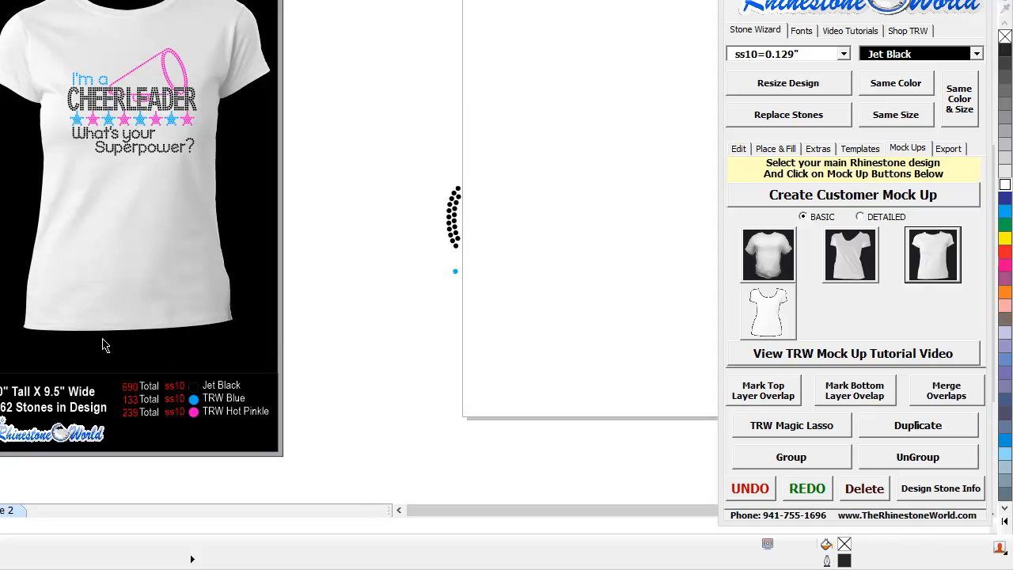
scroll(151, 257, "down", 2)
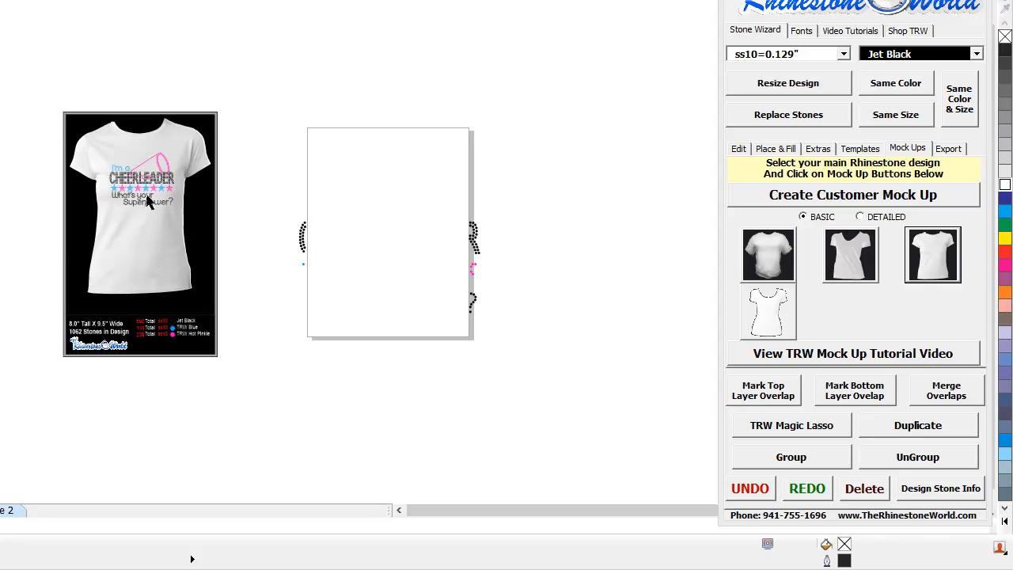
scroll(142, 174, "up", 2)
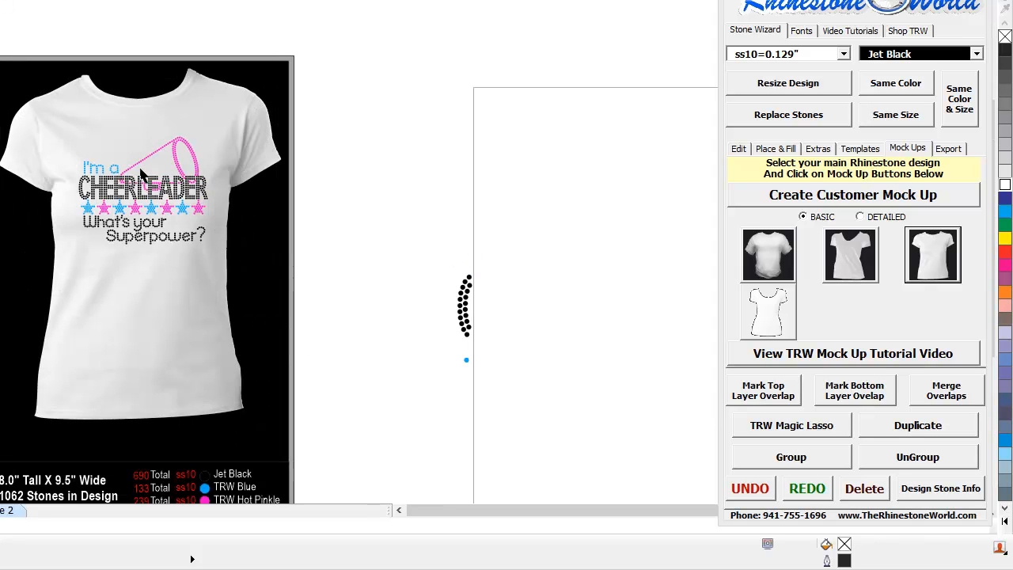
left_click(275, 289)
left_click(894, 454)
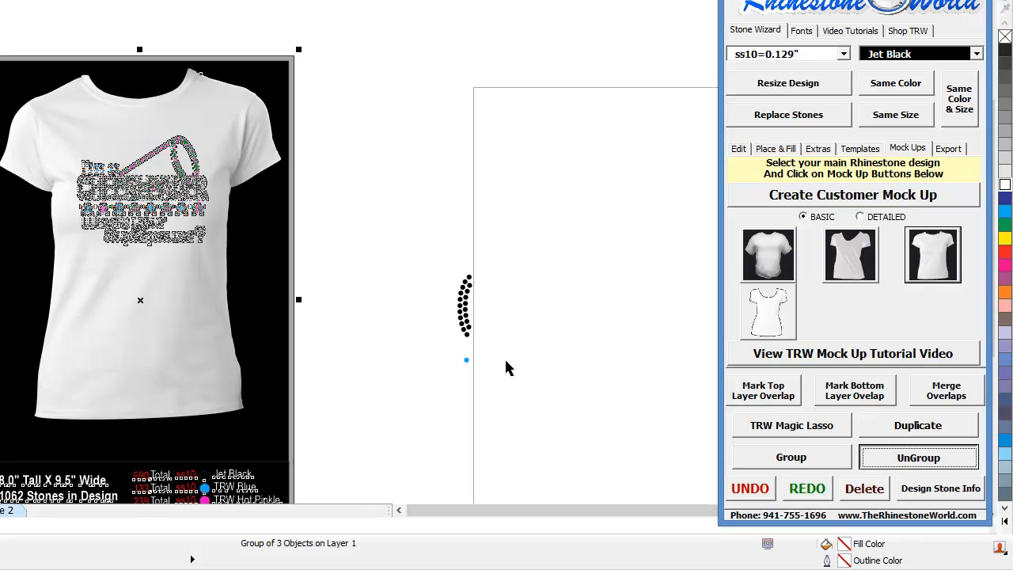
left_click(386, 294)
left_click(213, 335)
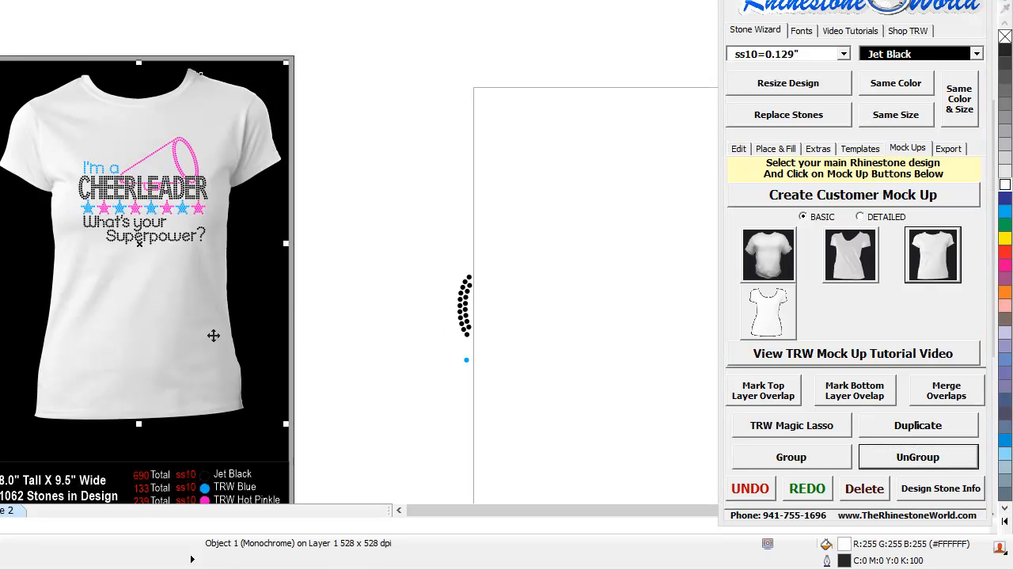
left_click(1005, 238)
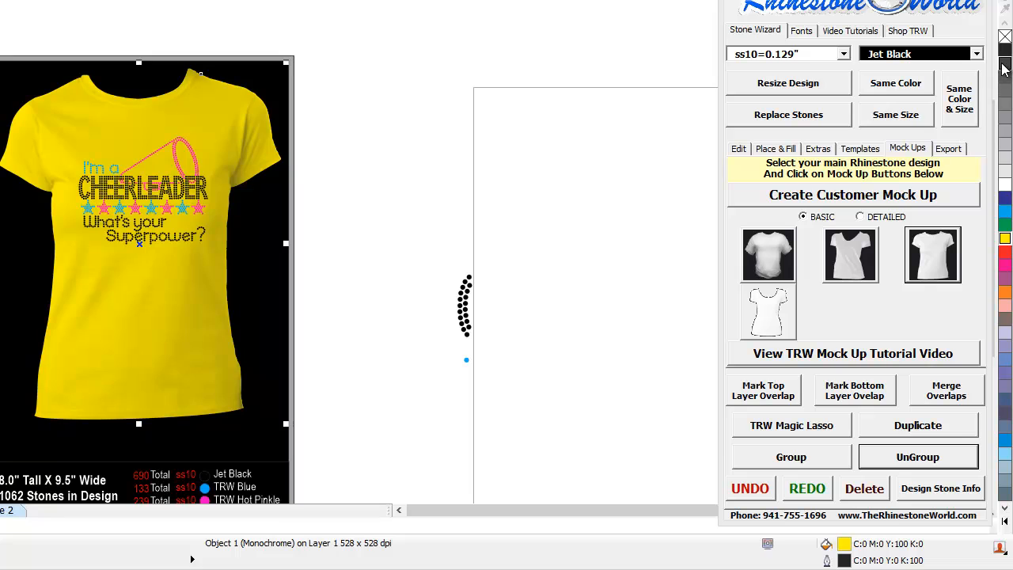
Step: Try magenta and cyan fills on the mock-up T-shirt and set its final color to white
left_click(360, 190)
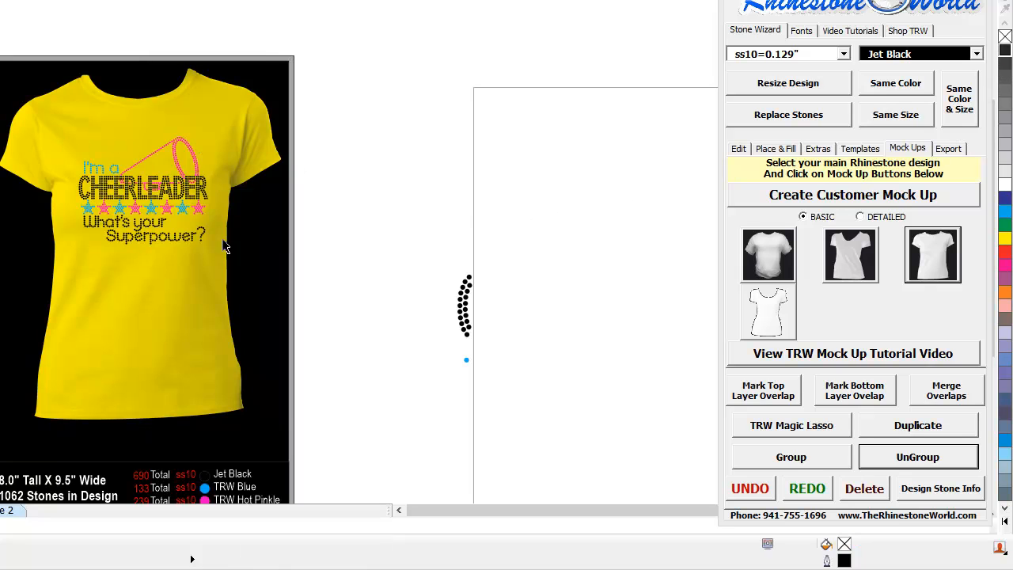
left_click(178, 303)
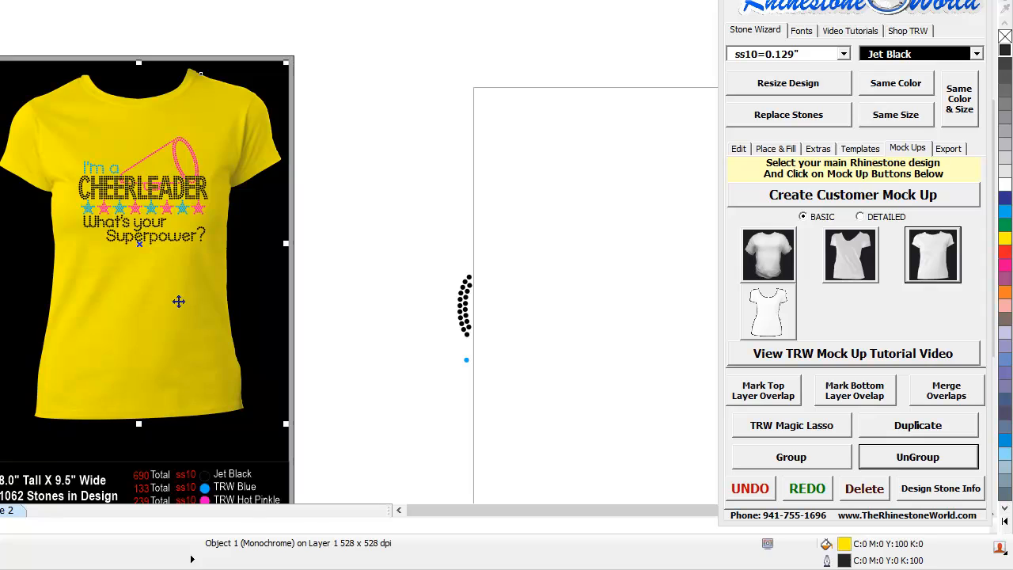
scroll(259, 206, "up", 2)
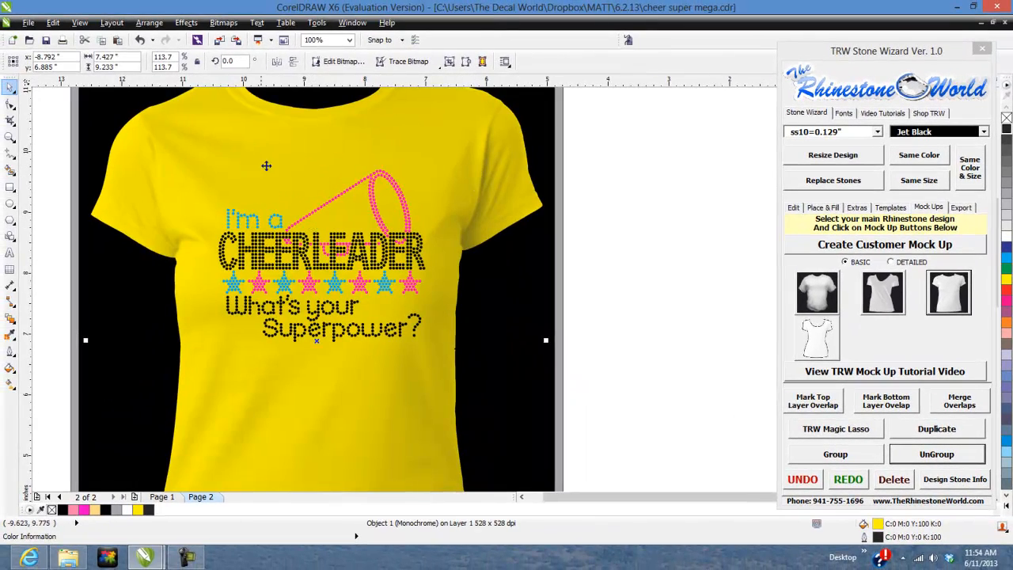
scroll(363, 229, "down", 2)
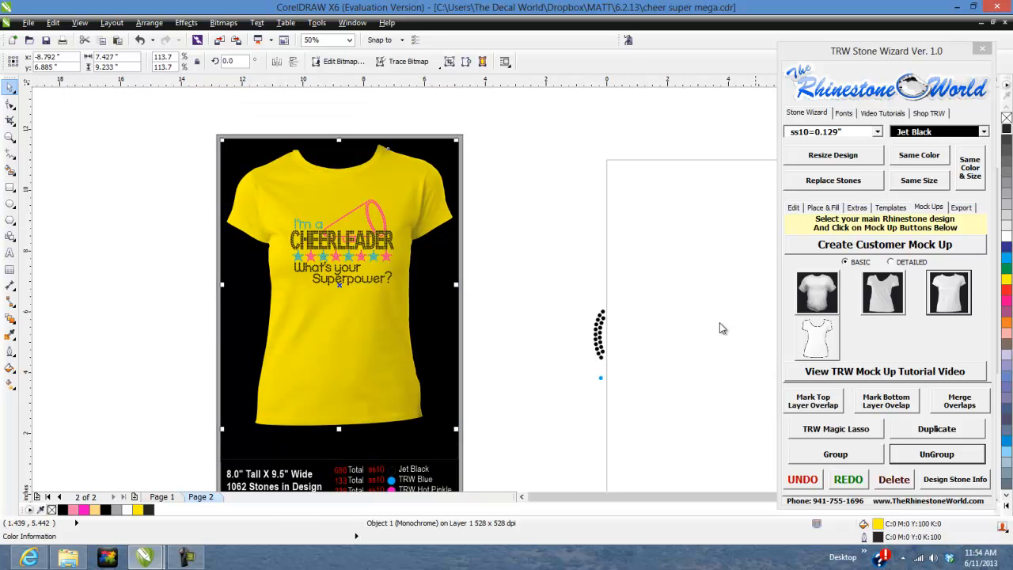
left_click(1007, 299)
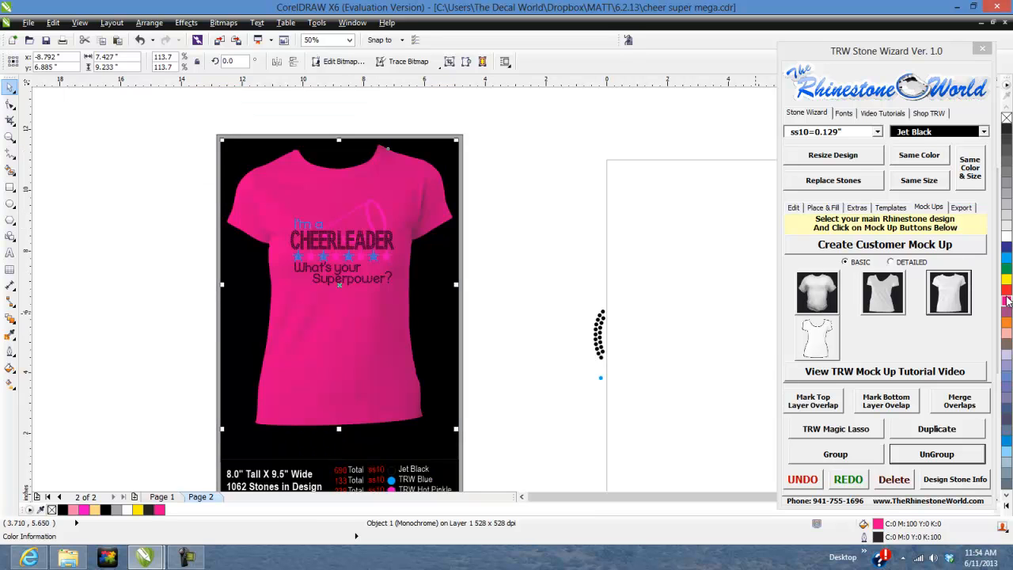
left_click(1007, 258)
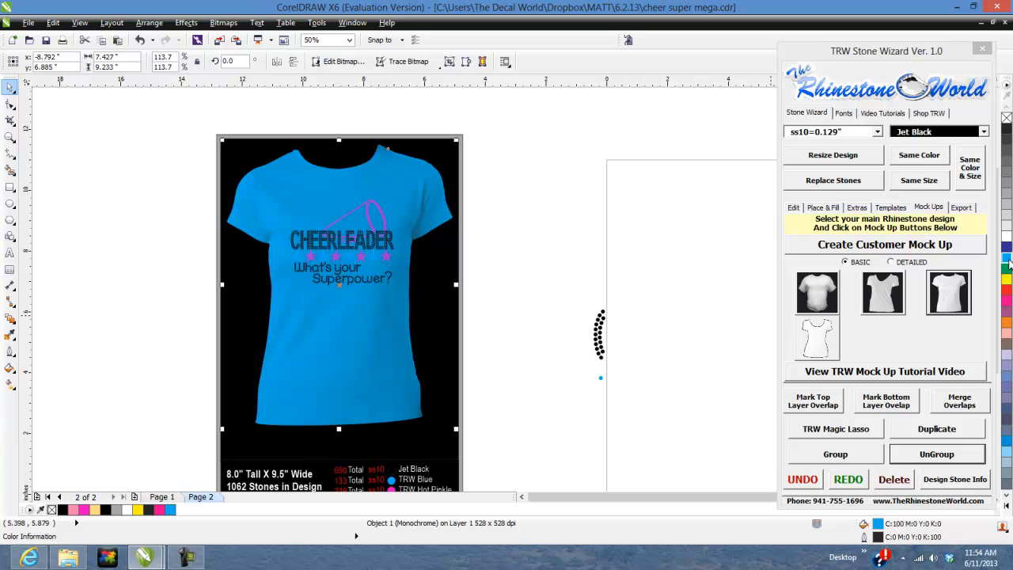
left_click(1007, 236)
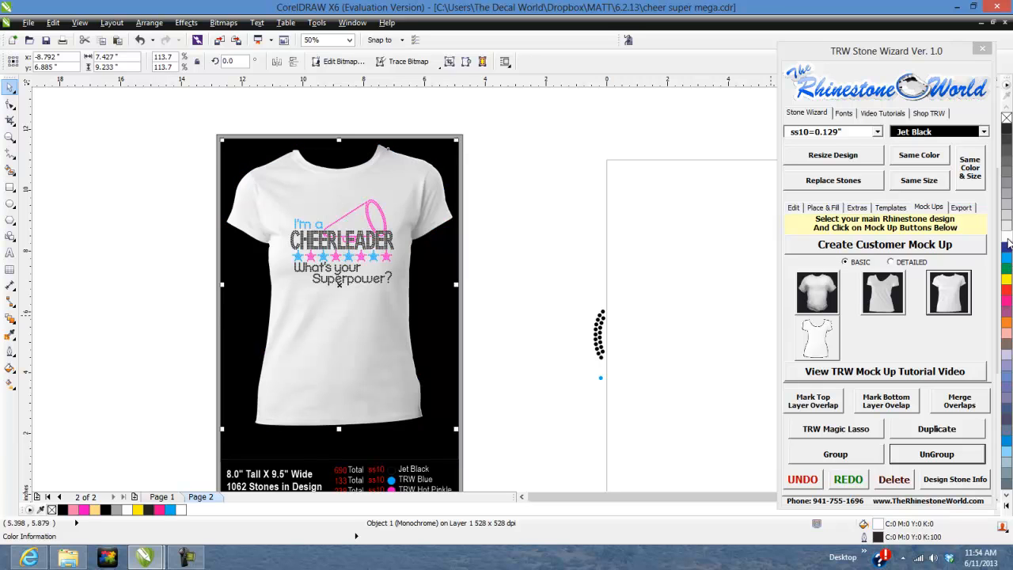
left_click(532, 269)
Step: Select every stone matching the hot pink megaphone and change them to Orange
left_click(386, 221)
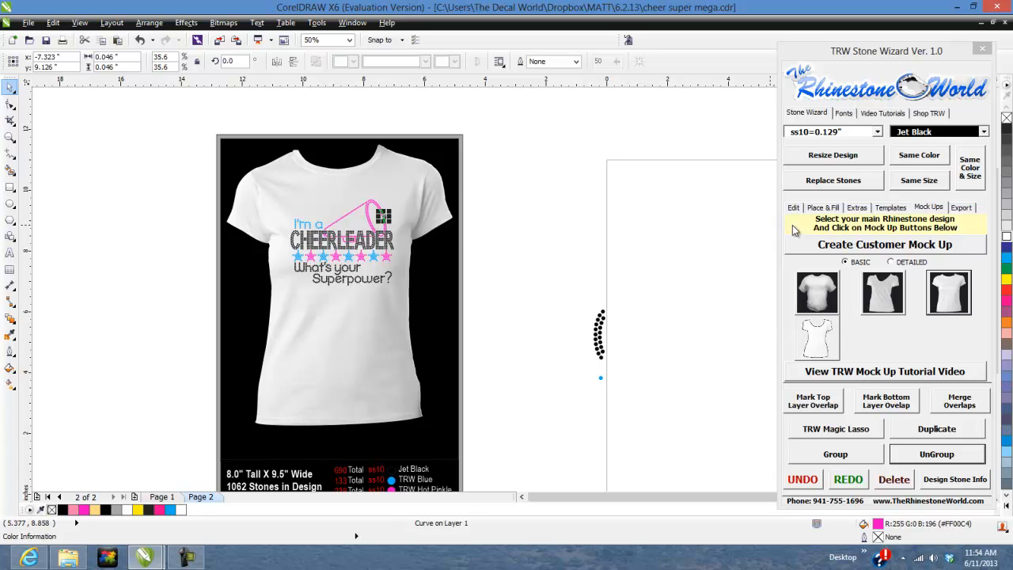
left_click(907, 162)
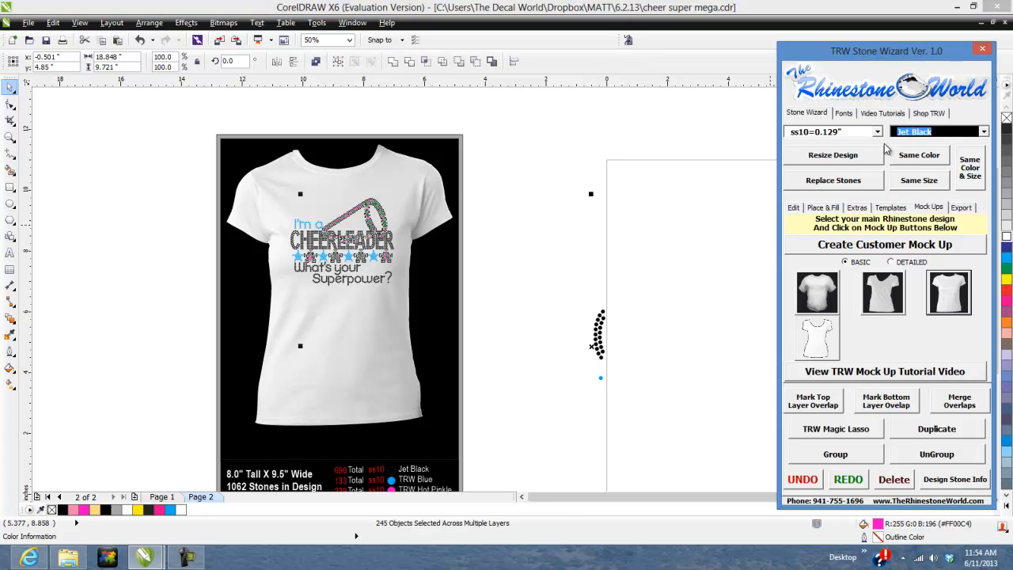
type("or")
left_click(513, 252)
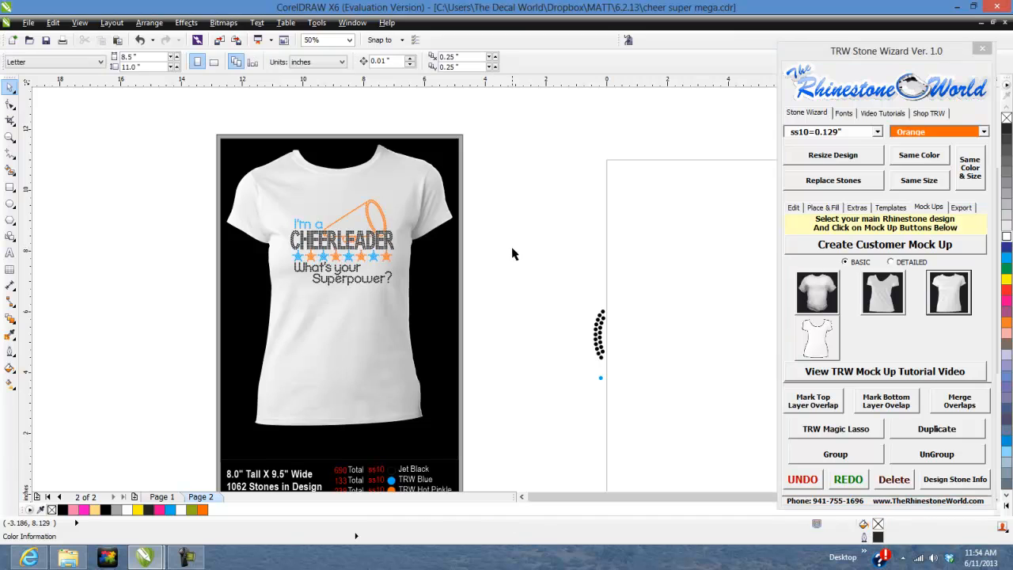
Step: Select every stone matching the blue "I'm a" lettering and change them to TRW Hot Pinkle
left_click(322, 225)
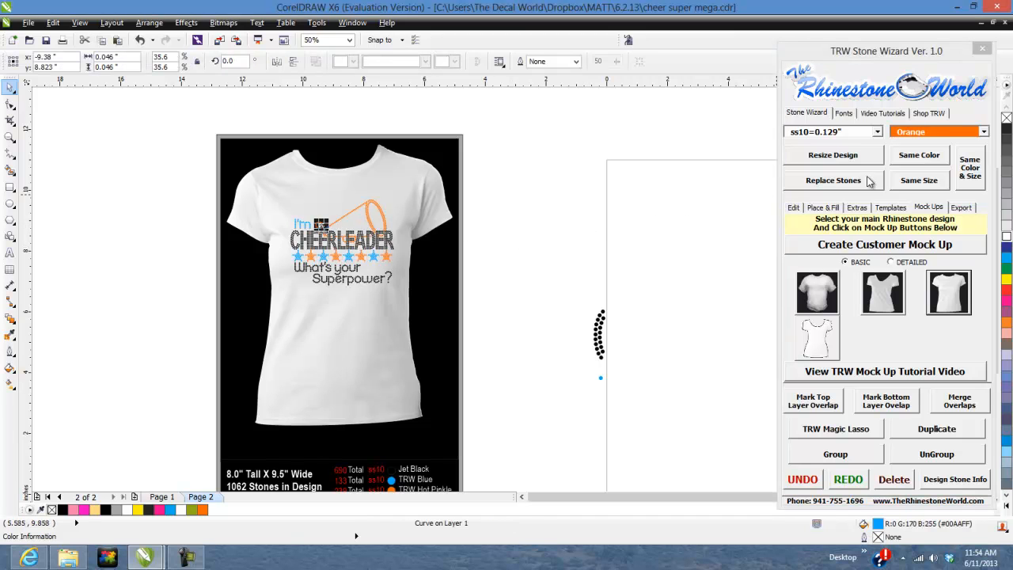
left_click(917, 155)
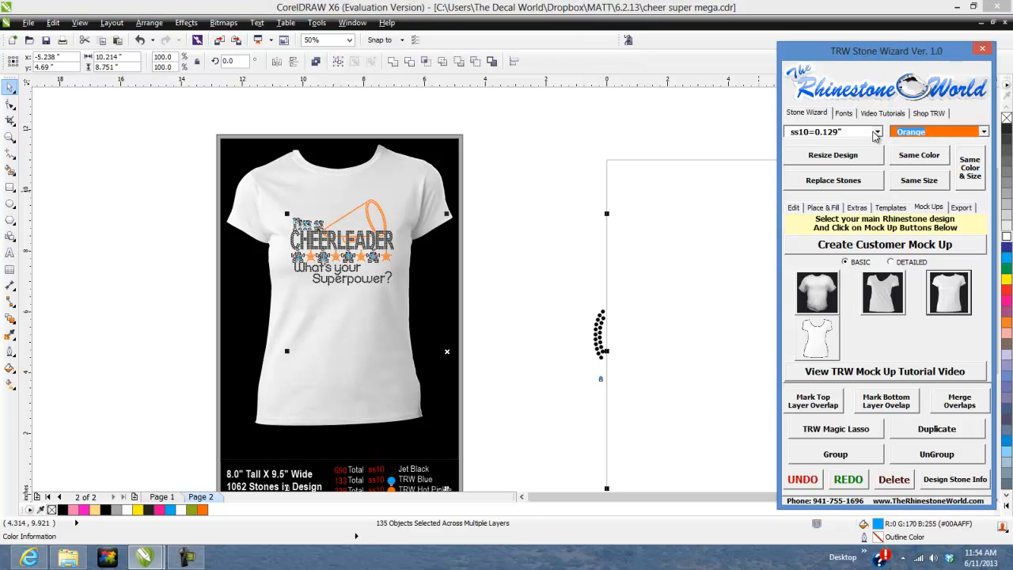
type("TRW Hot Pinkle")
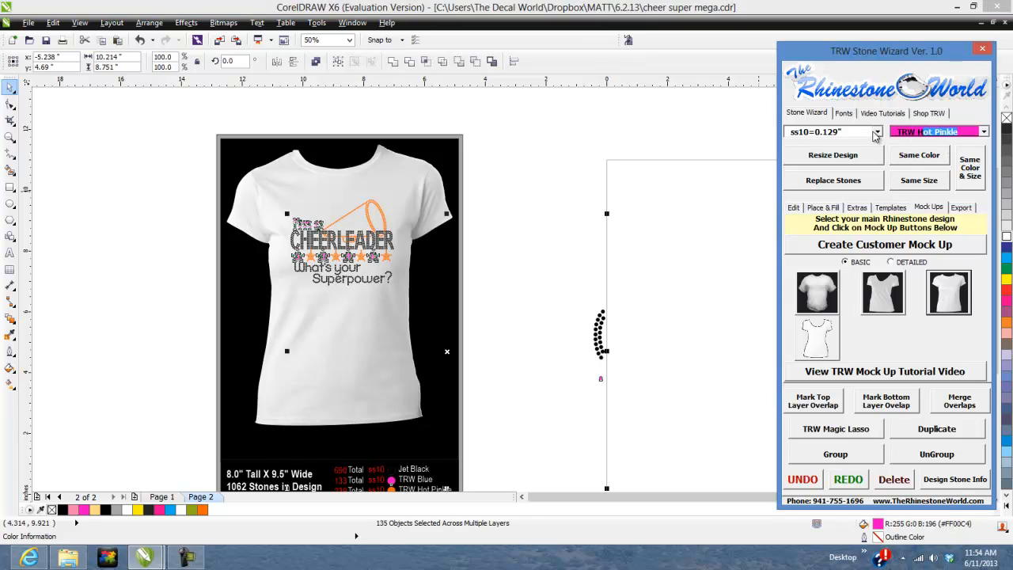
Step: Select every stone matching the black "CHEERLEADER" lettering and change them to Crystal
left_click(433, 273)
left_click(386, 244)
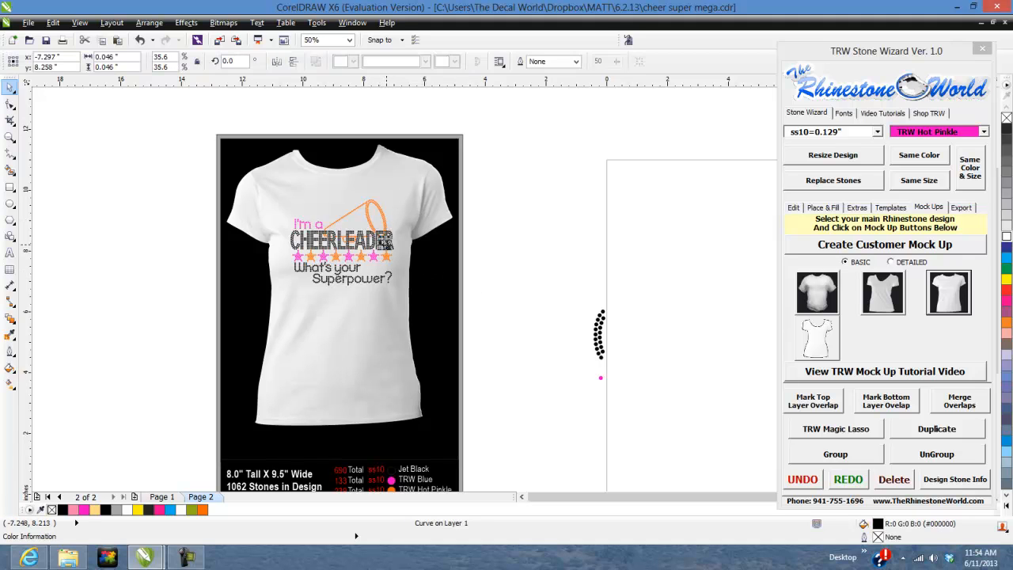
left_click(908, 158)
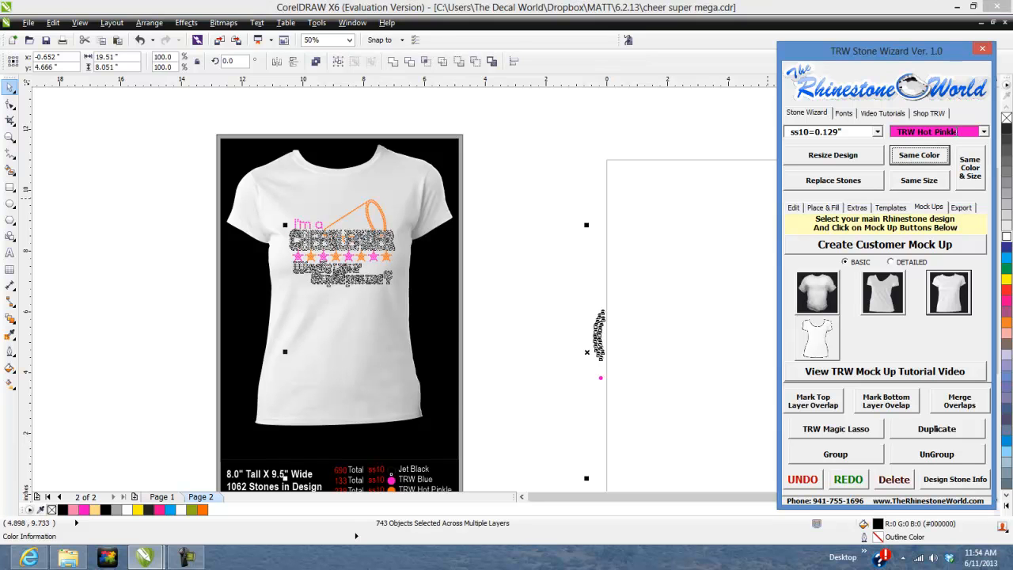
left_click_drag(956, 131, 890, 136)
left_click_drag(960, 131, 872, 129)
type("Crystal")
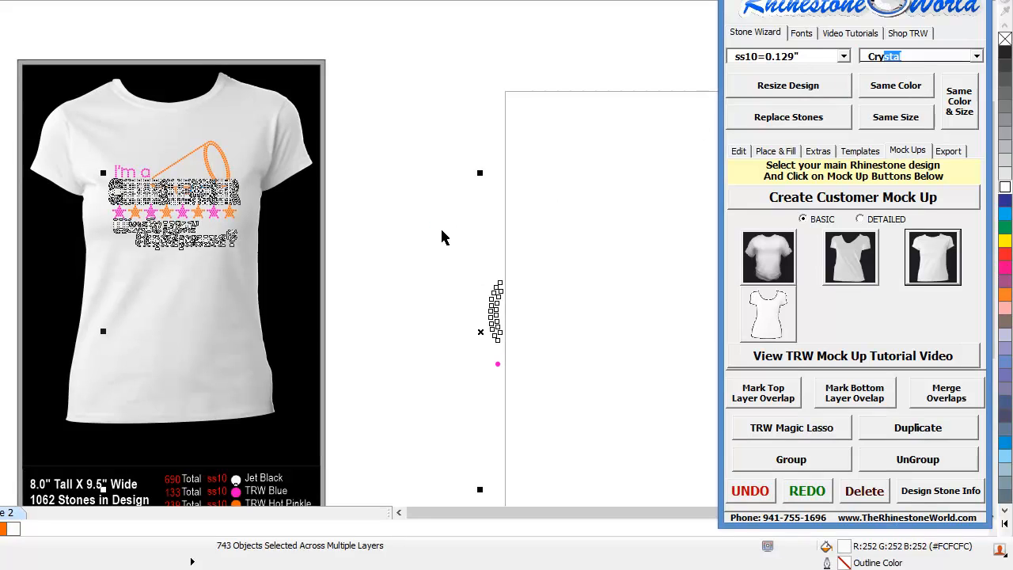
left_click(456, 251)
Step: Fill the mock-up T-shirt with black (K:100) and set its outline color to 60% gray (K:60)
left_click(285, 155)
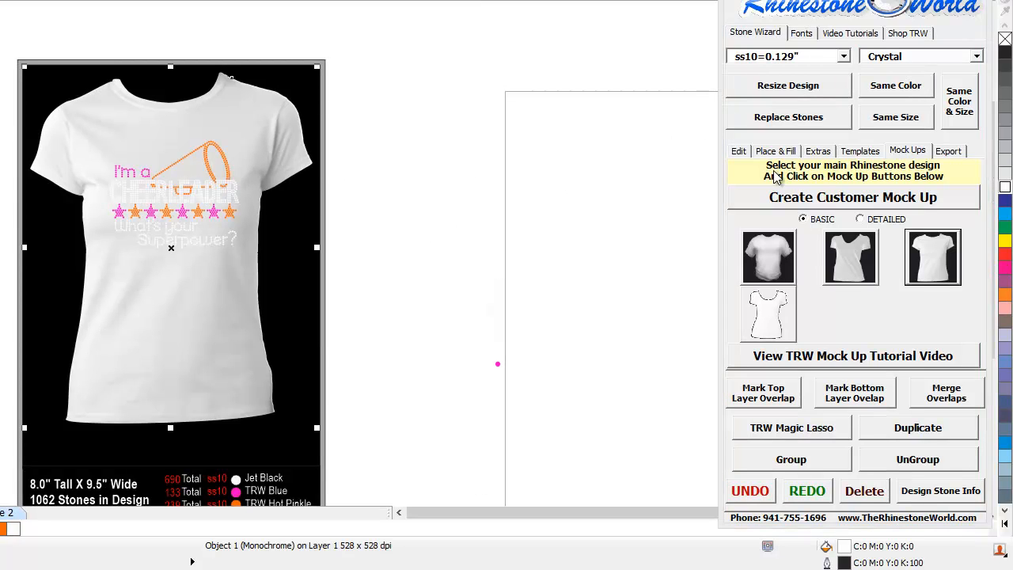
left_click(1005, 84)
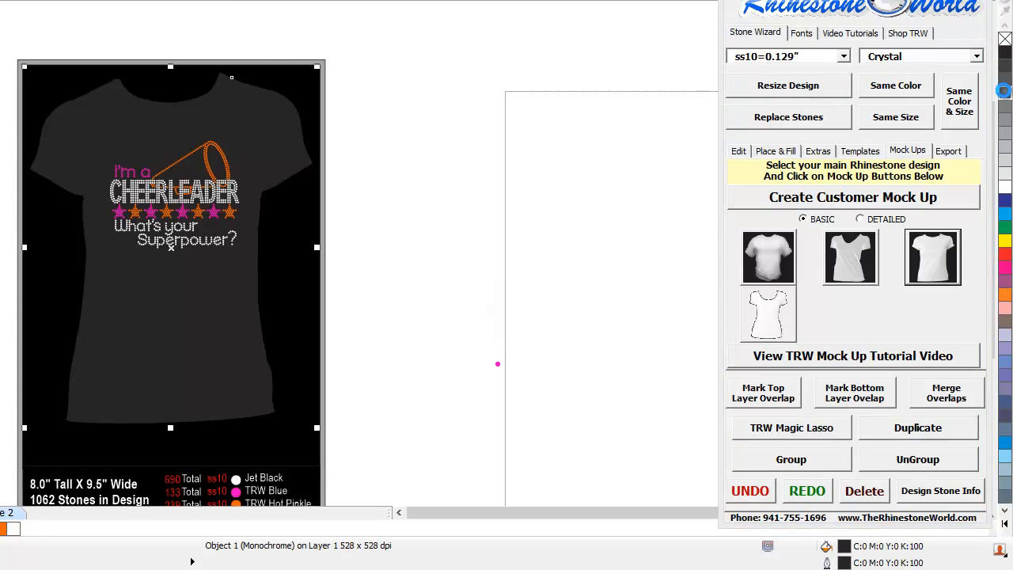
right_click(1004, 106)
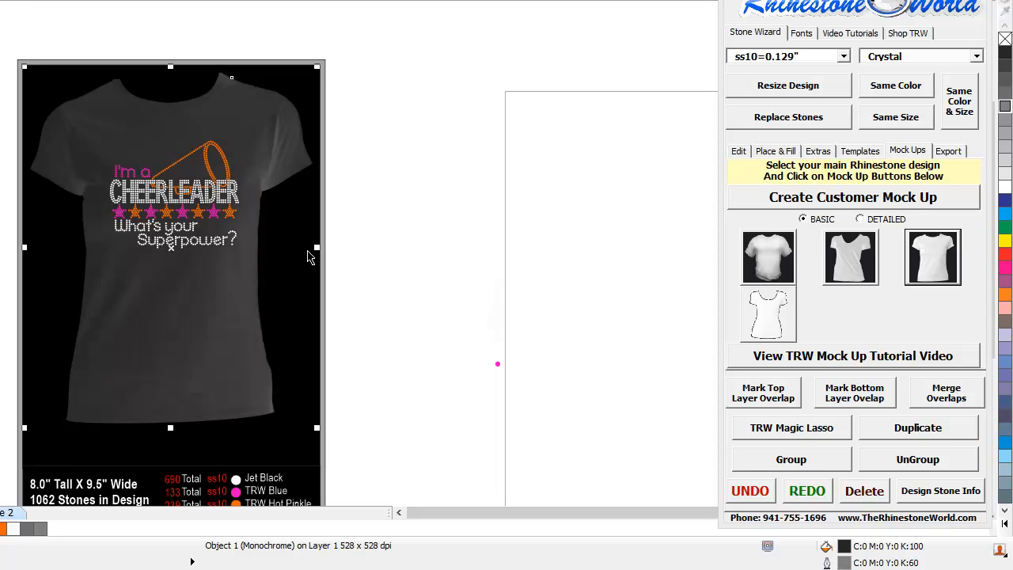
Step: Fill the background rectangle behind the mock-up T-shirt with white
left_click(334, 273)
left_click(319, 274)
left_click(1007, 190)
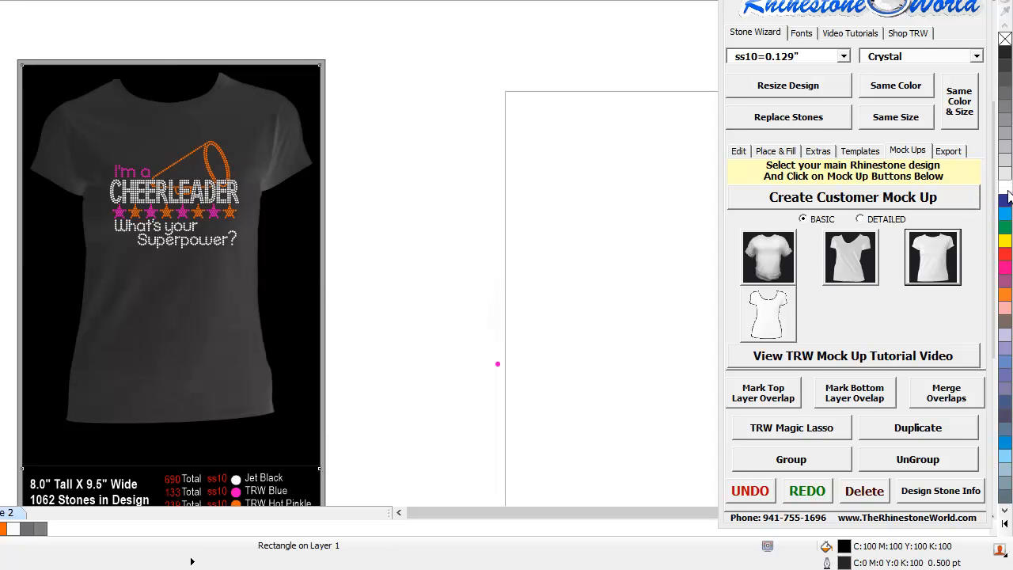
left_click(1007, 194)
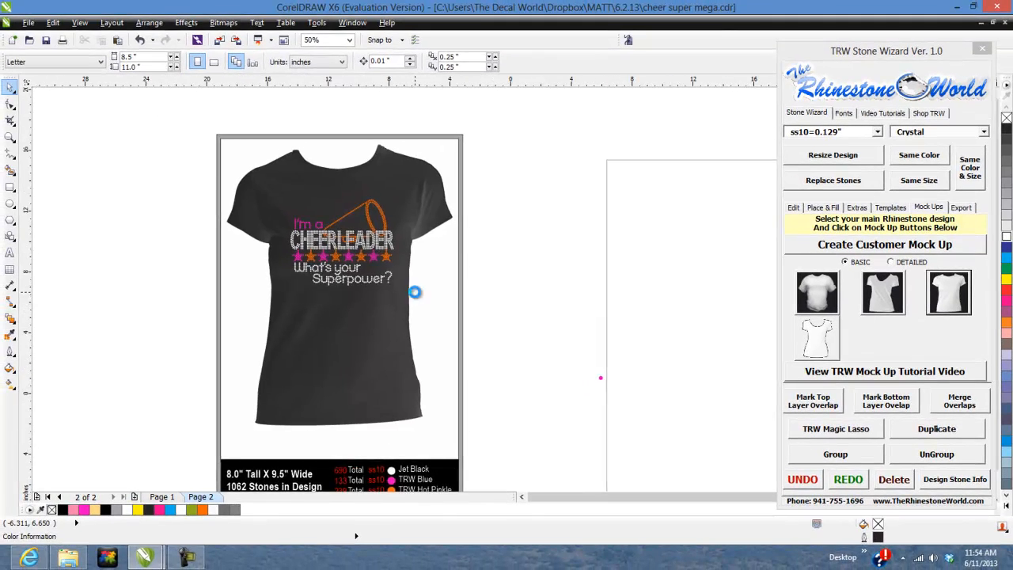
Step: Examine the recolored T-shirt mock-up up close and review the wizard's stone placement, template and export options
scroll(414, 292, "down", 1)
scroll(396, 265, "up", 2)
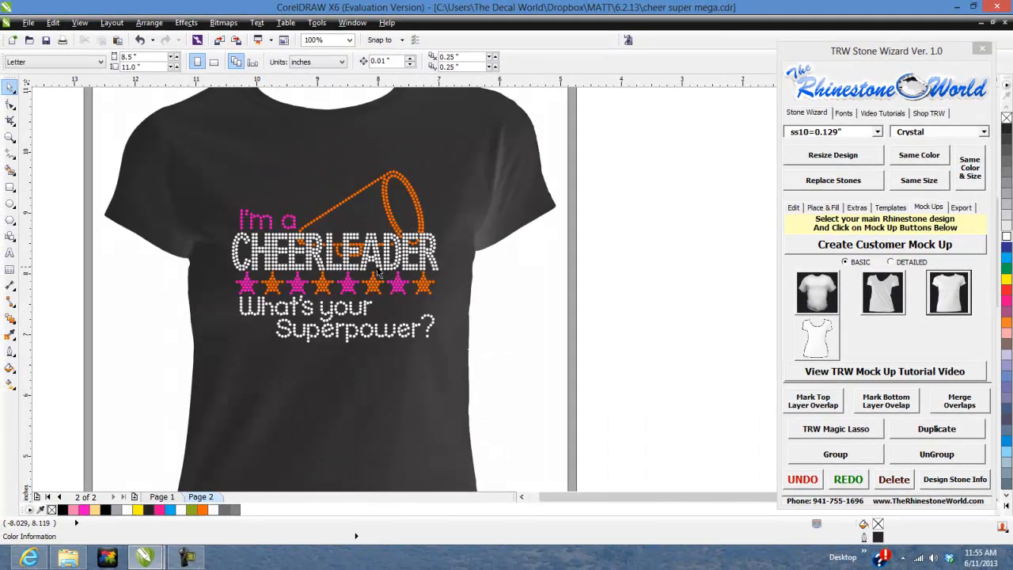
scroll(378, 271, "down", 1)
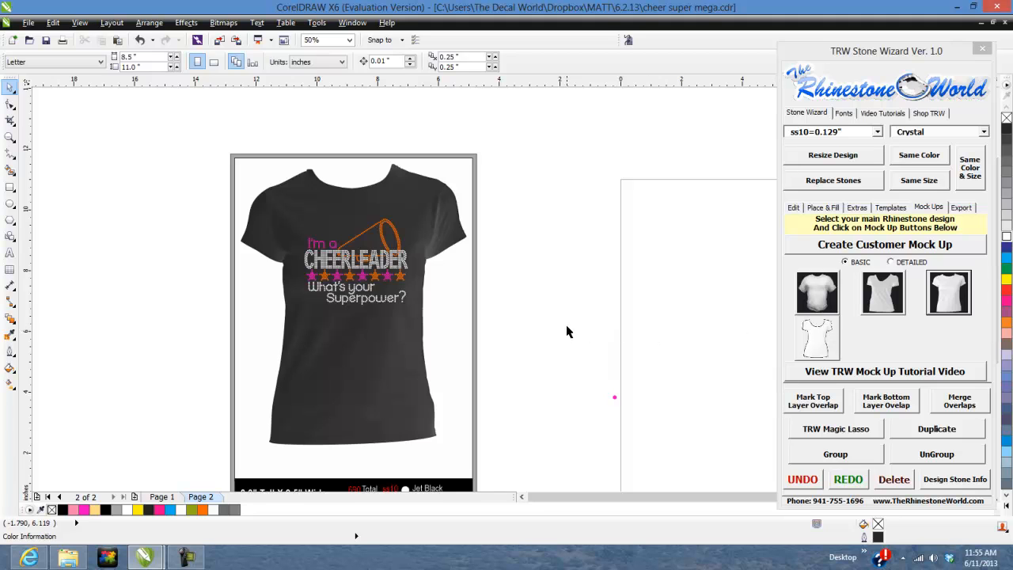
scroll(566, 317, "down", 2)
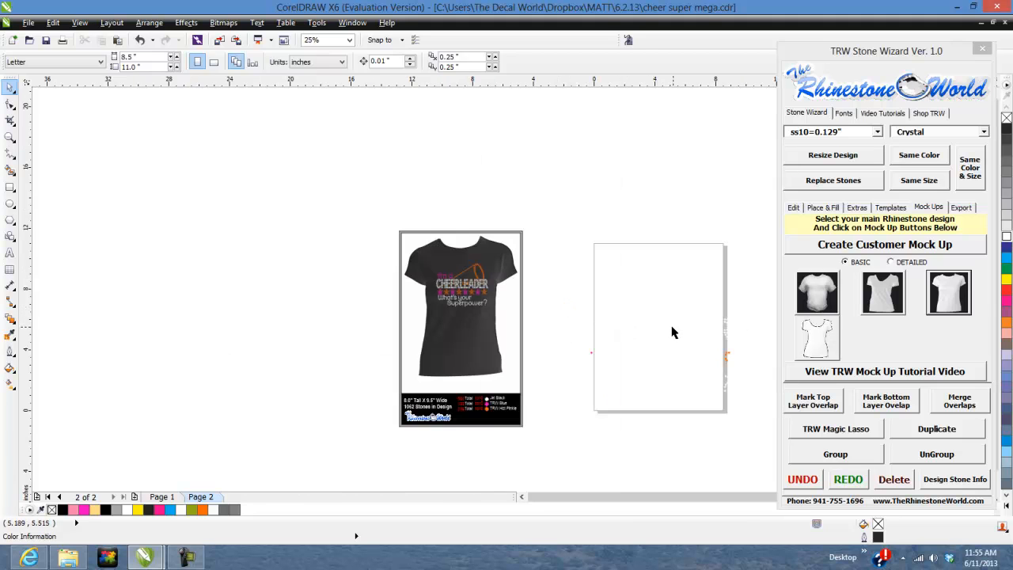
scroll(485, 306, "up", 2)
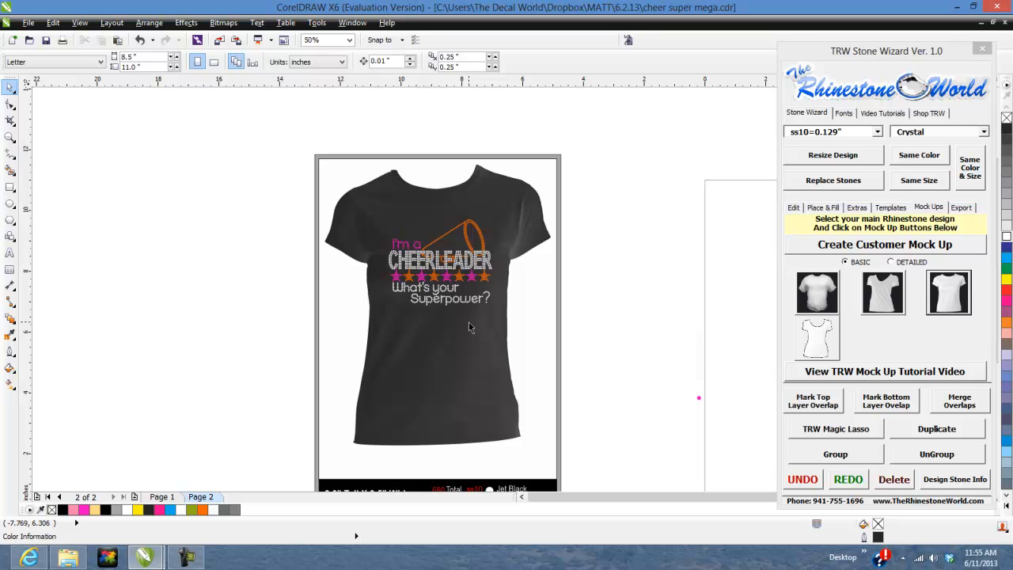
left_click(886, 208)
left_click(857, 208)
left_click(831, 209)
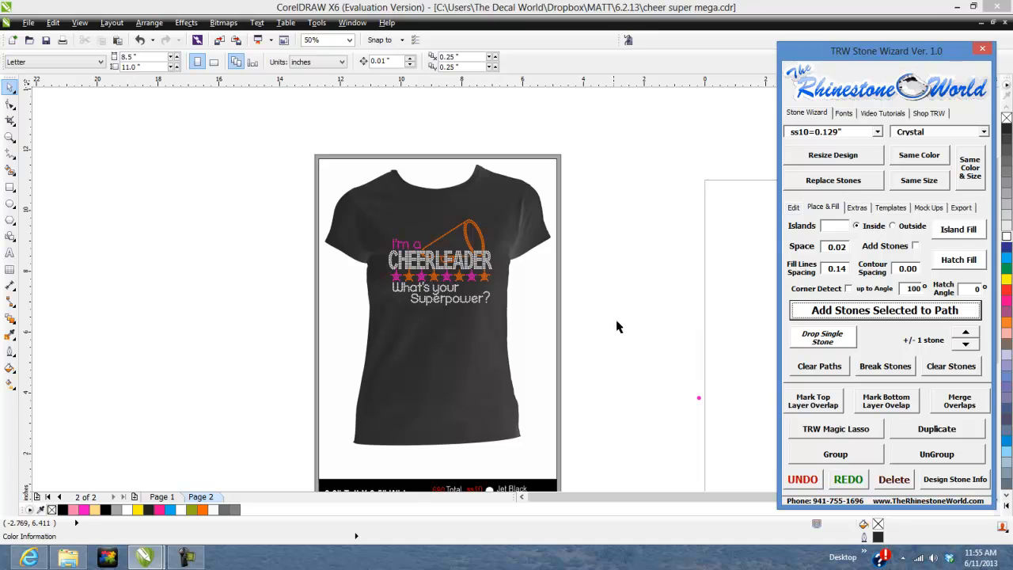
left_click(598, 358)
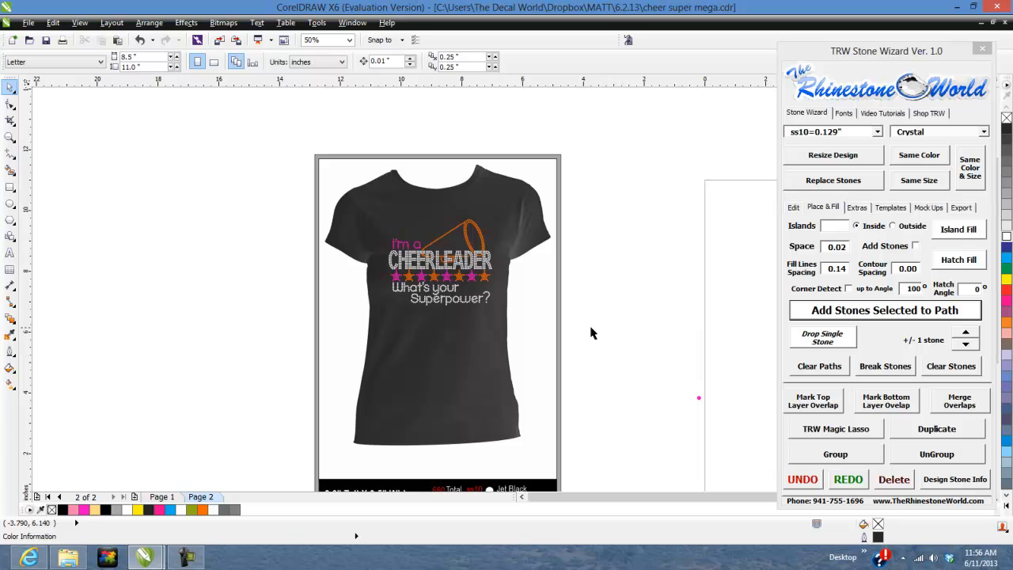
scroll(586, 360, "down", 1)
scroll(578, 374, "up", 1)
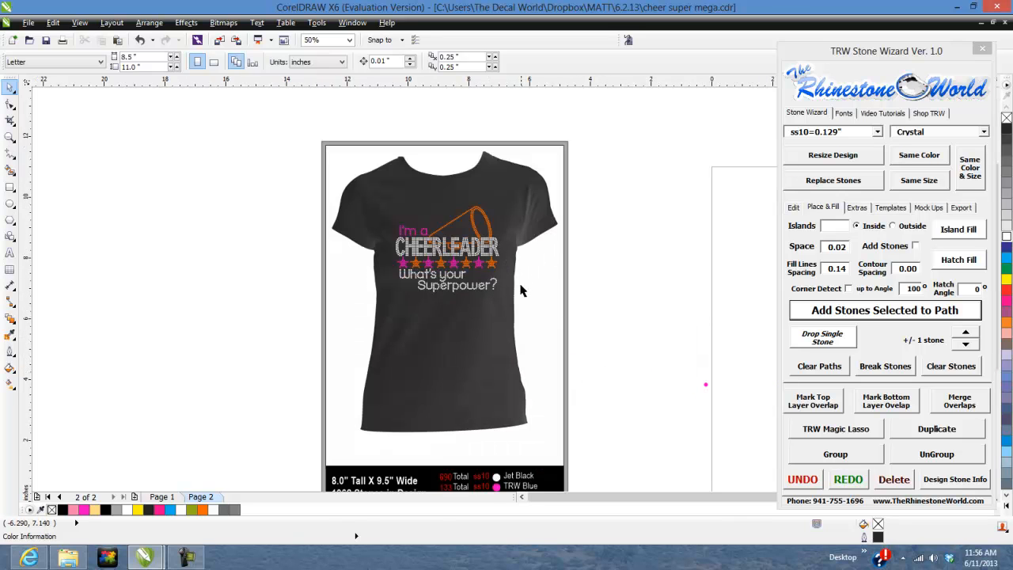
left_click(930, 207)
left_click(961, 209)
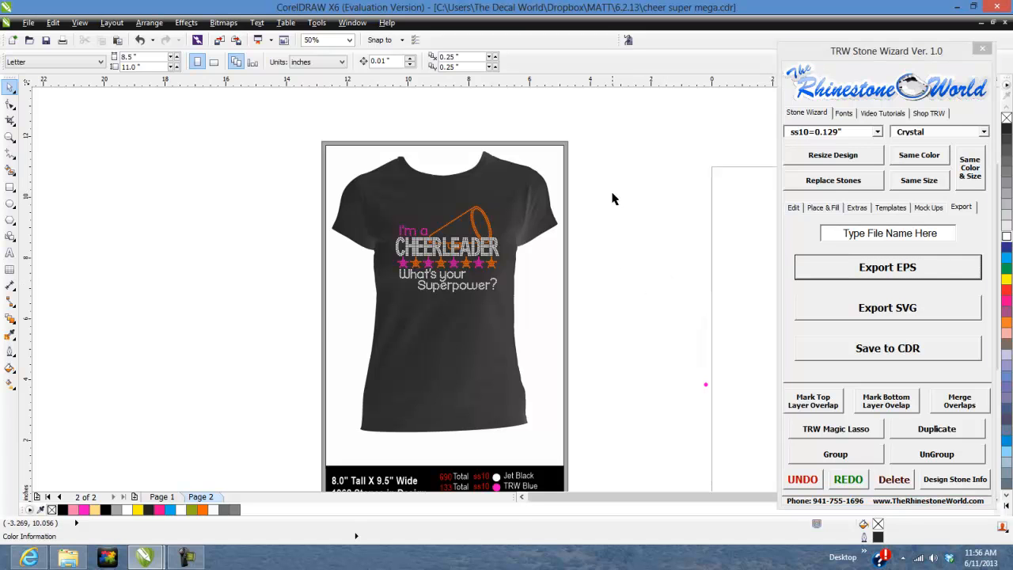
Step: Move the rhinestone design off the T-shirt and delete the customer mock-up
left_click_drag(612, 197, 324, 318)
left_click_drag(443, 254, 172, 253)
left_click(262, 264)
scroll(262, 264, "down", 2)
left_click_drag(723, 156, 282, 416)
key("Delete")
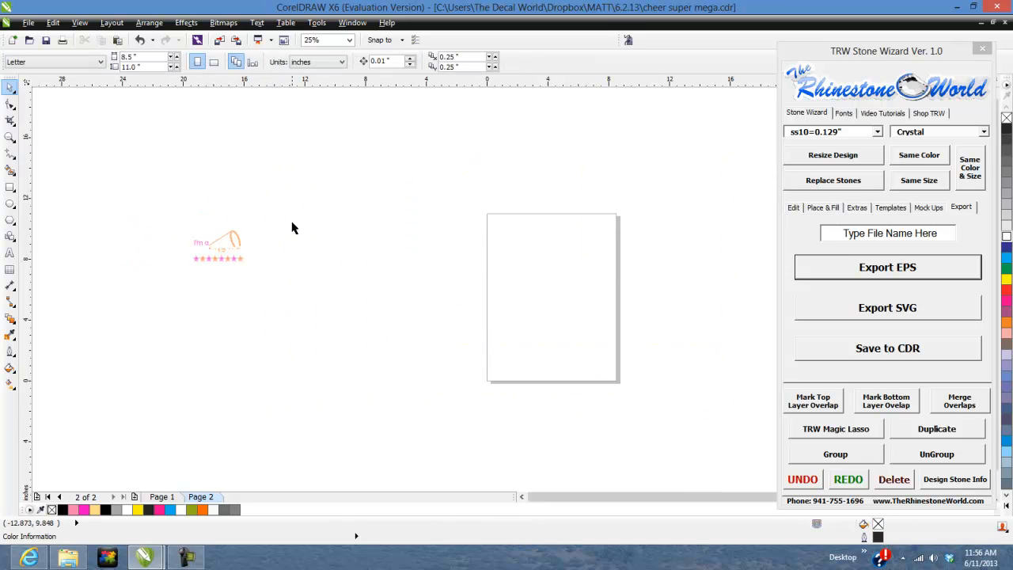
Step: Select the whole rhinestone design and move it onto the upper part of the blank page
left_click_drag(292, 224, 149, 305)
left_click_drag(221, 257, 570, 267)
scroll(570, 267, "up", 2)
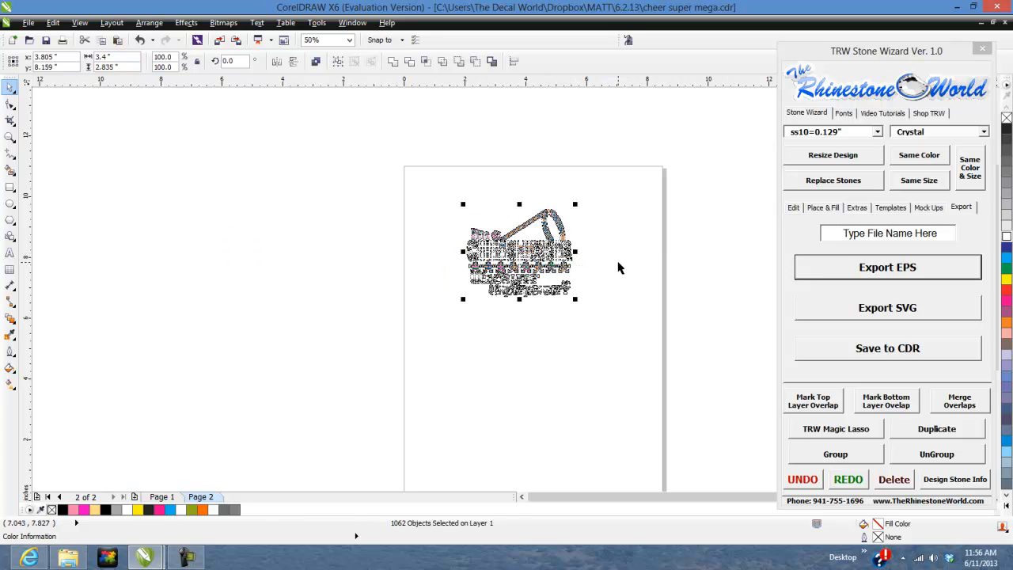
Step: Enlarge the design to about 9.5 by 8 inches with Resize Design and reposition it over the page
left_click(824, 157)
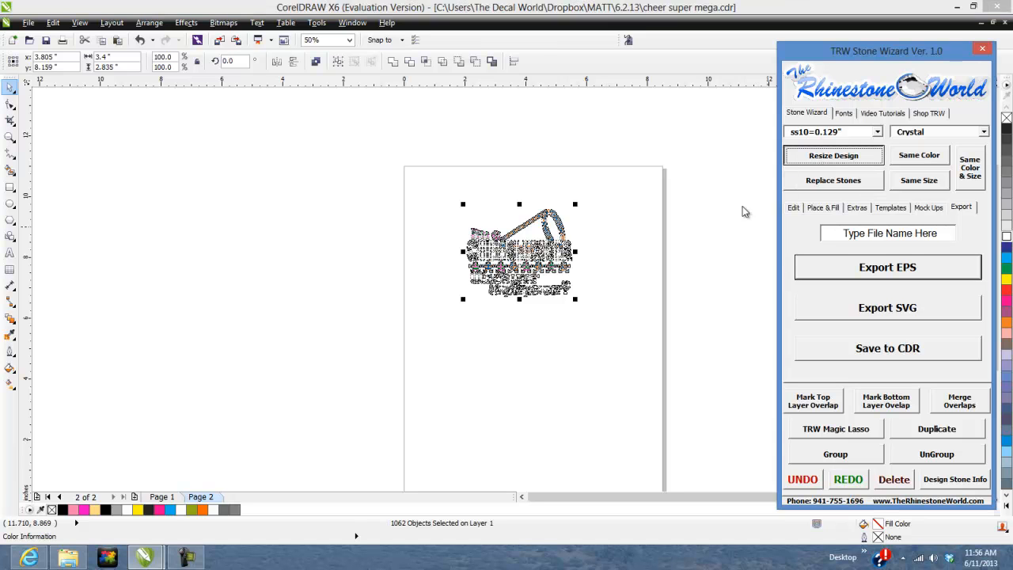
left_click(815, 158)
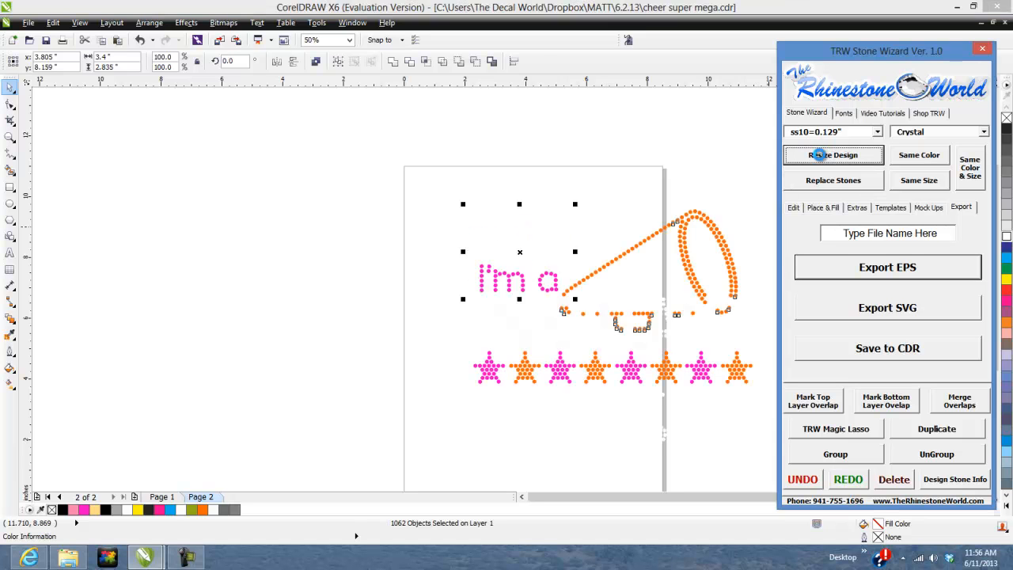
left_click_drag(589, 217, 588, 216)
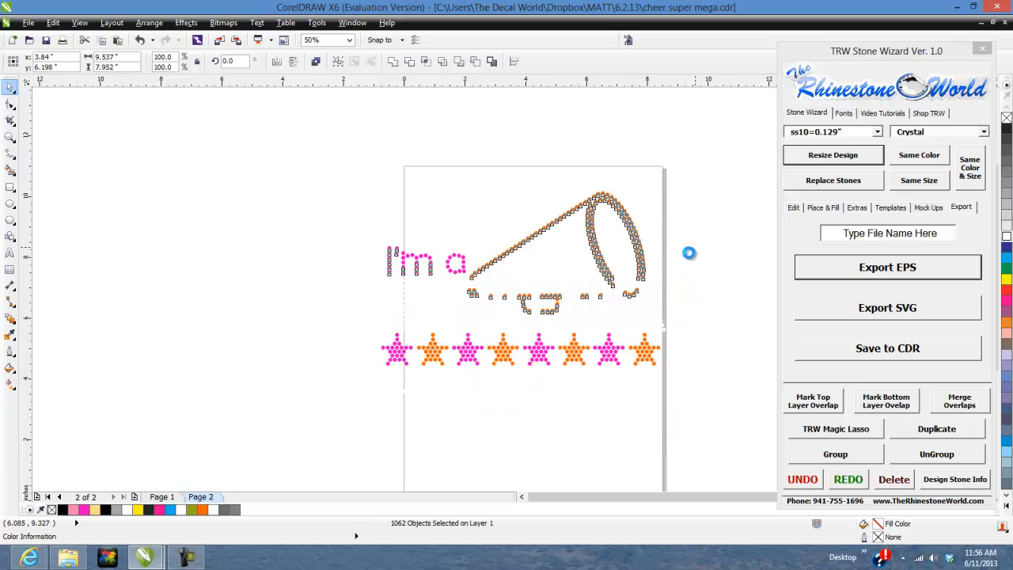
scroll(601, 261, "down", 1)
left_click(681, 293)
scroll(678, 297, "down", 1)
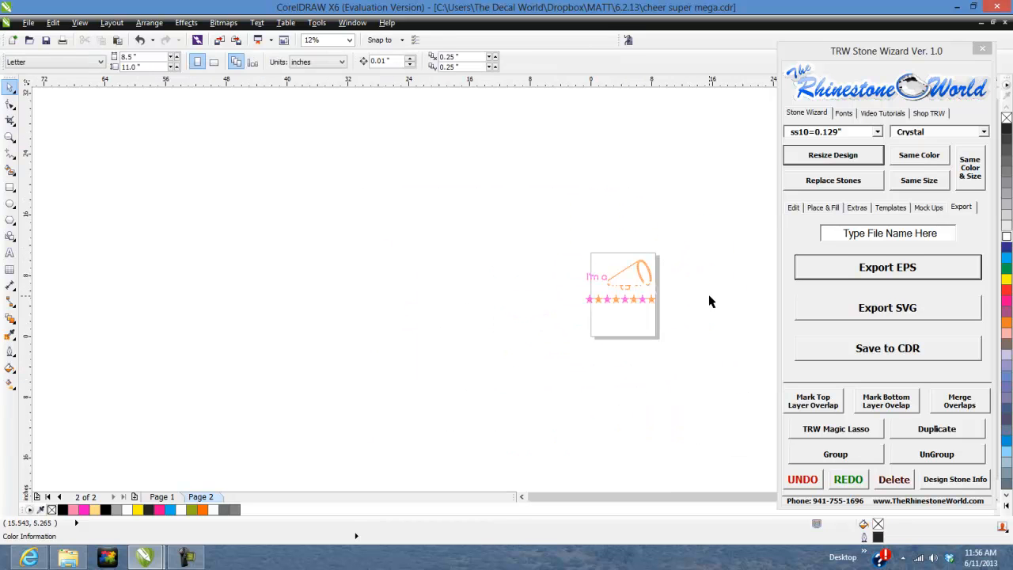
Step: Create TRW Magic Templates from the full rhinestone design and inspect the template for each stone color
scroll(710, 299, "up", 1)
left_click(892, 208)
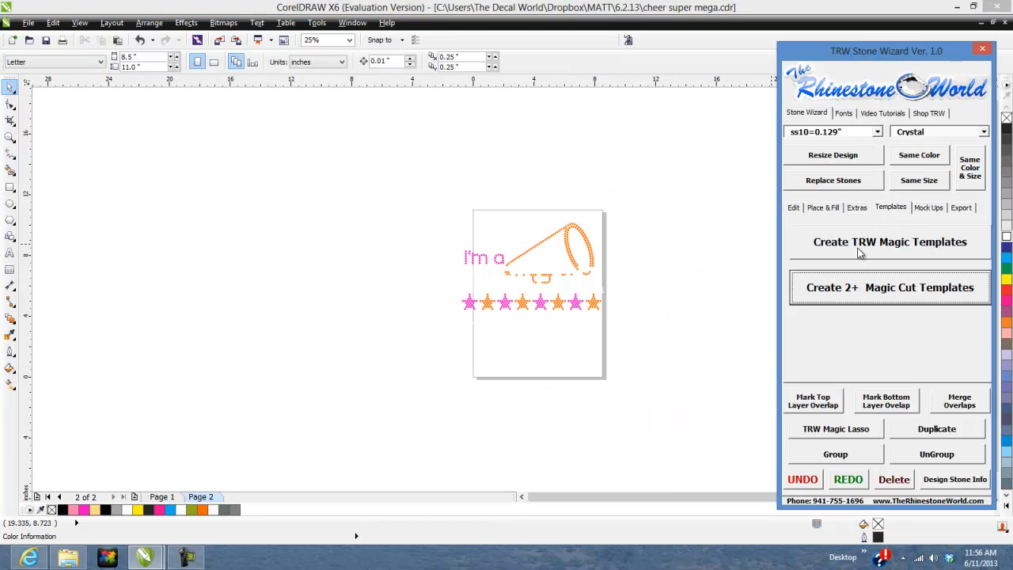
left_click(692, 221)
left_click_drag(692, 222, 403, 380)
left_click(832, 251)
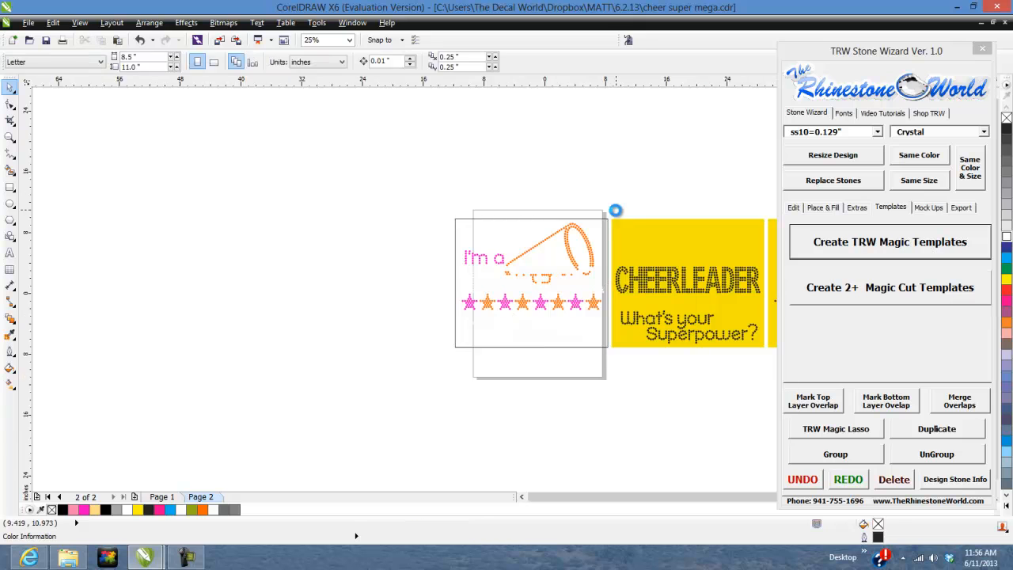
left_click_drag(709, 190, 461, 317)
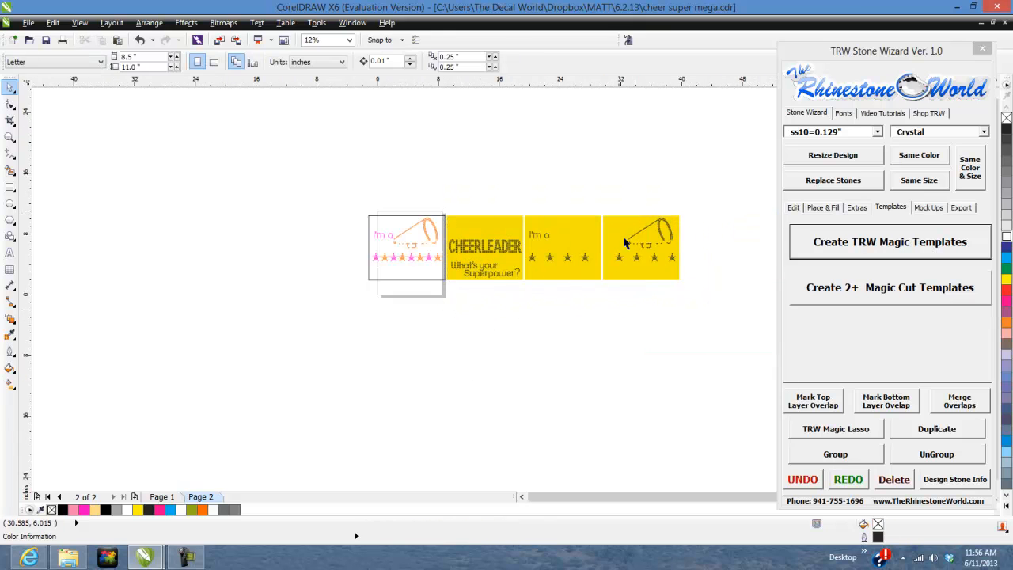
scroll(630, 242, "up", 2)
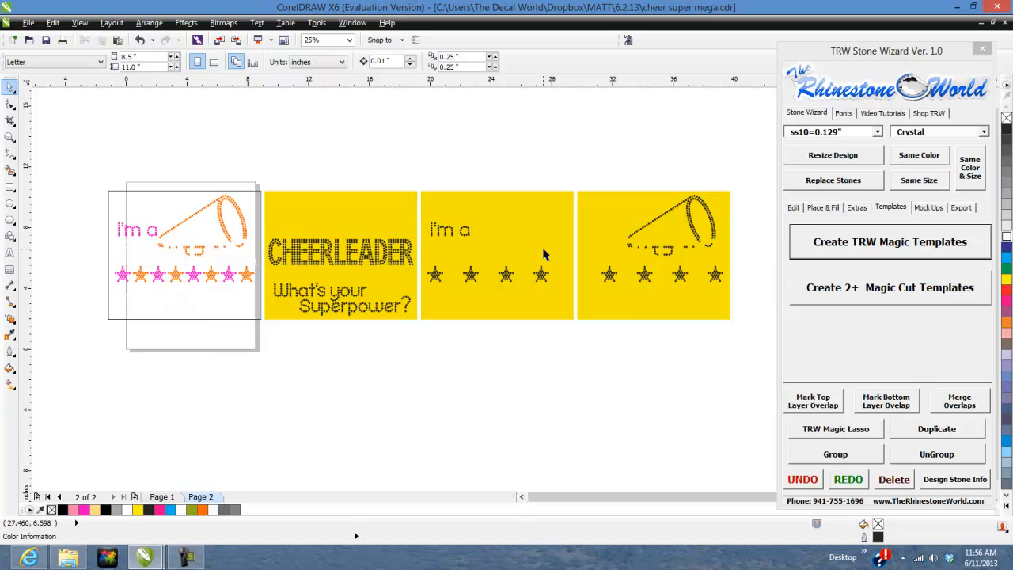
scroll(558, 334, "down", 2)
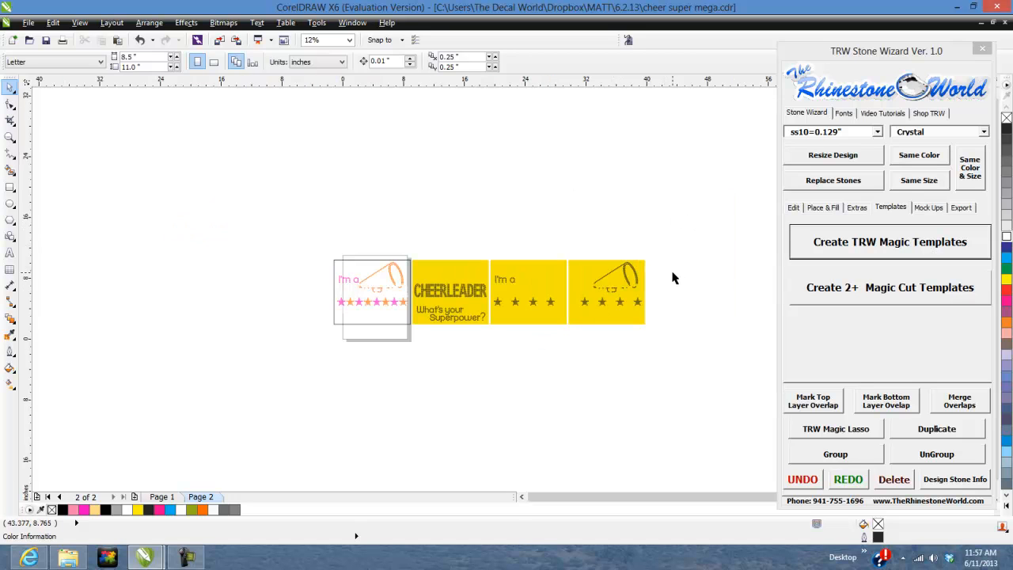
Step: Select the design together with all of its templates and bring up the wizard's export file name for editing
left_click_drag(685, 220, 278, 380)
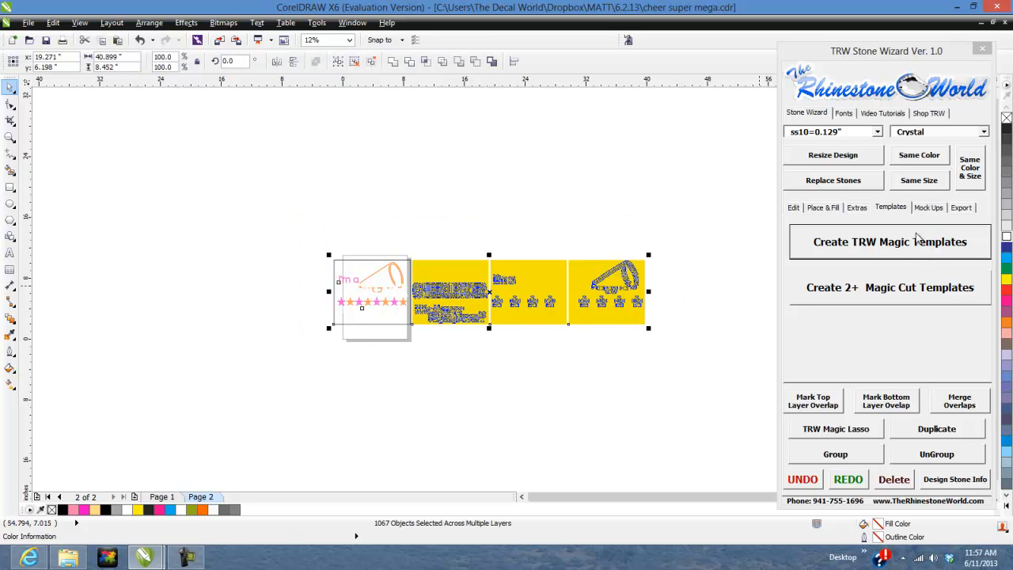
left_click(959, 207)
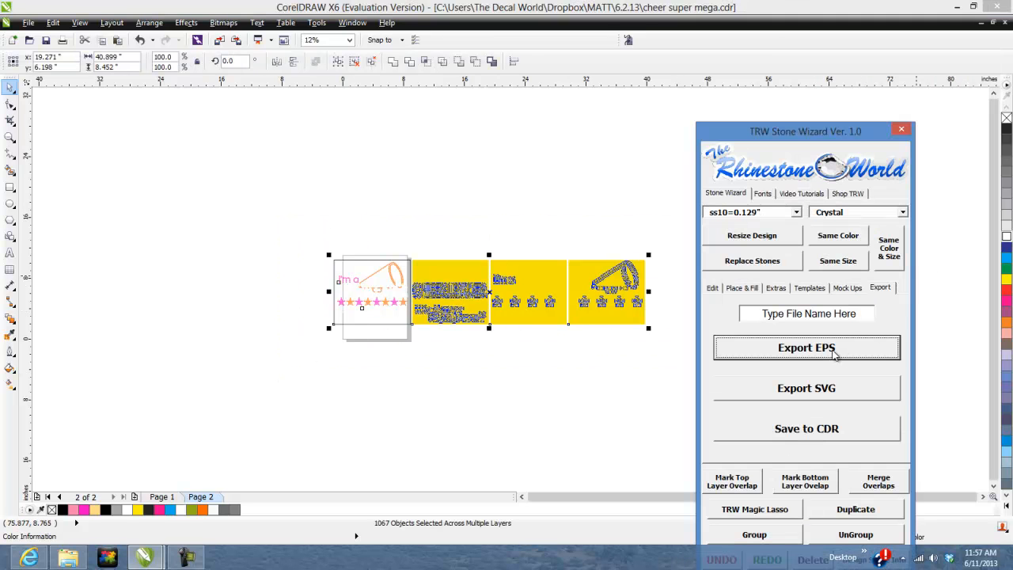
left_click_drag(853, 136, 870, 68)
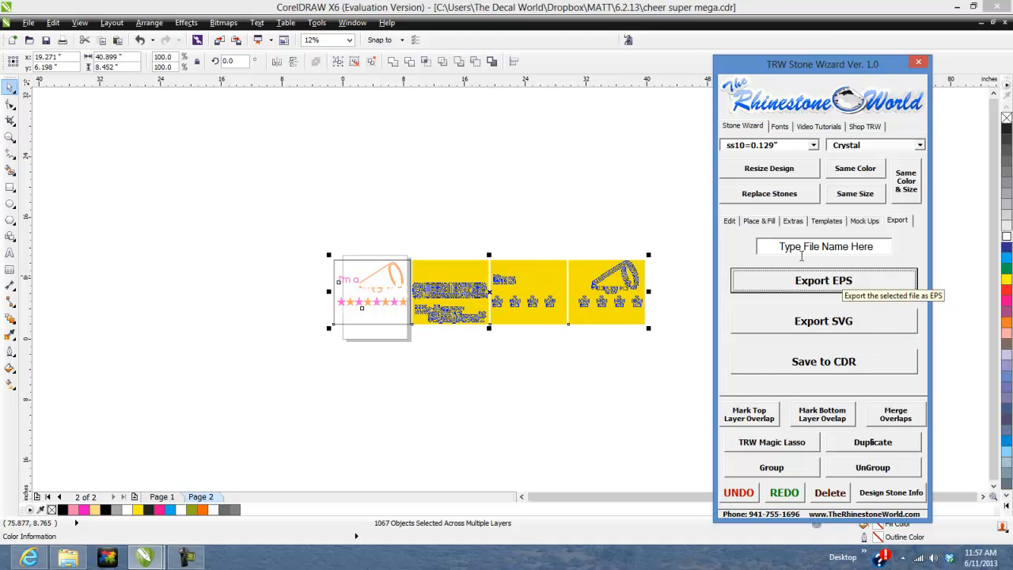
left_click(852, 246)
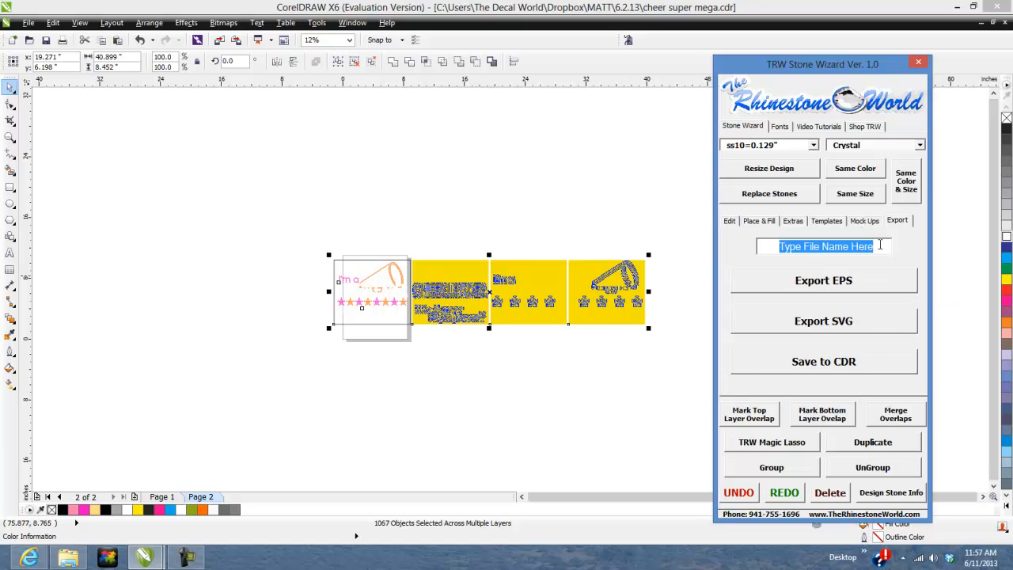
type("cHEER ")
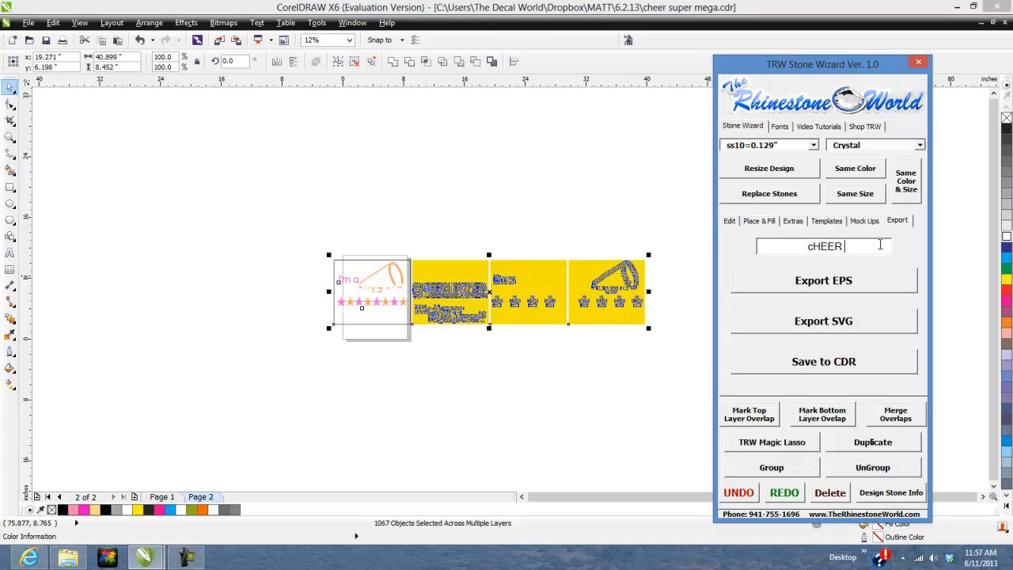
type("sUPE")
key("BackSpace")
key("BackSpace")
key("BackSpace")
key("BackSpace")
key("BackSpace")
key("BackSpace")
key("BackSpace")
key("BackSpace")
key("BackSpace")
key("BackSpace")
Step: Export the selected design and templates as an EPS file named "Cheer Superpower EPS" in the 6.2.13 folder
type("Cheer Superpower EPS")
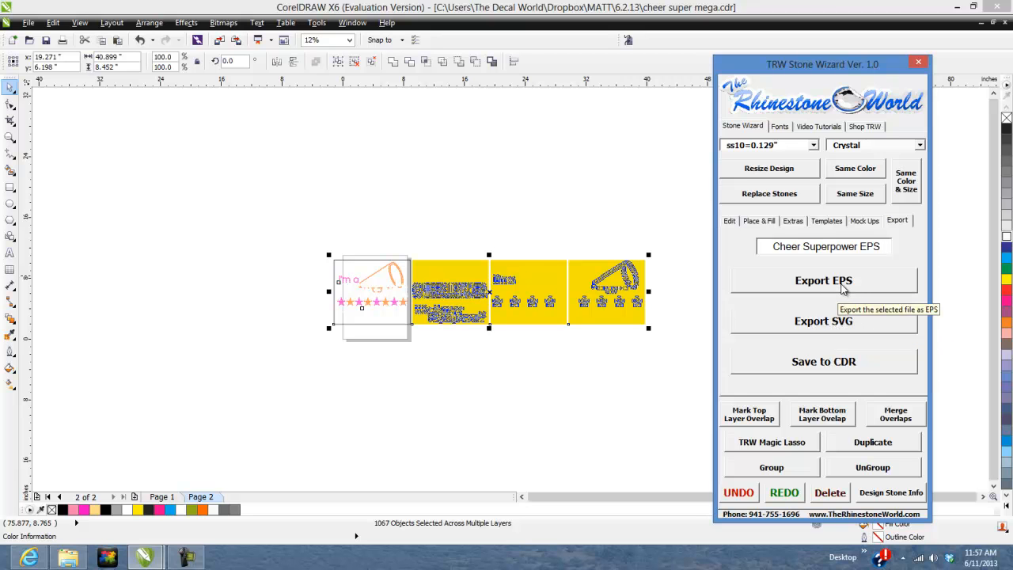
left_click(837, 292)
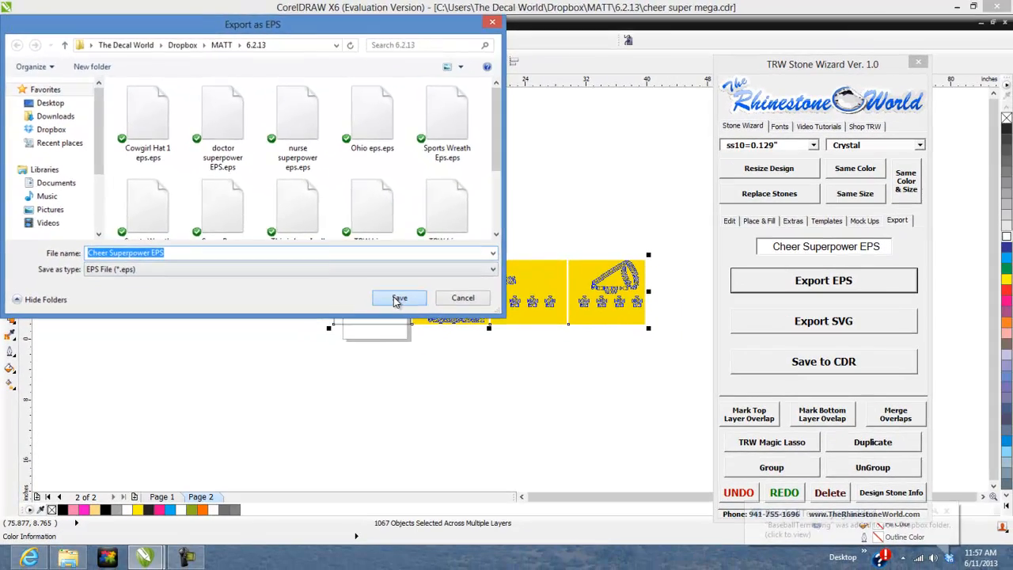
left_click(498, 372)
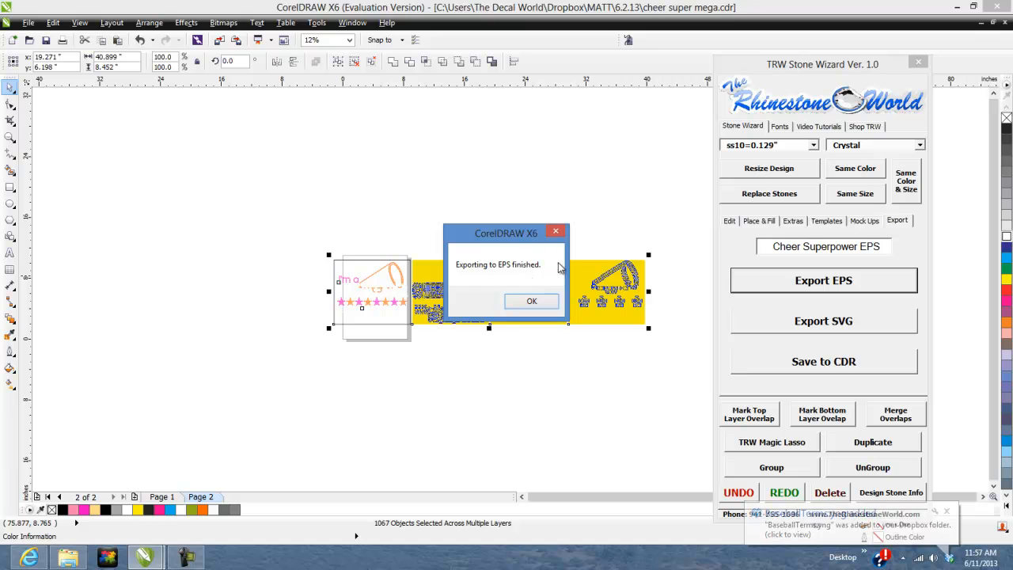
left_click(542, 302)
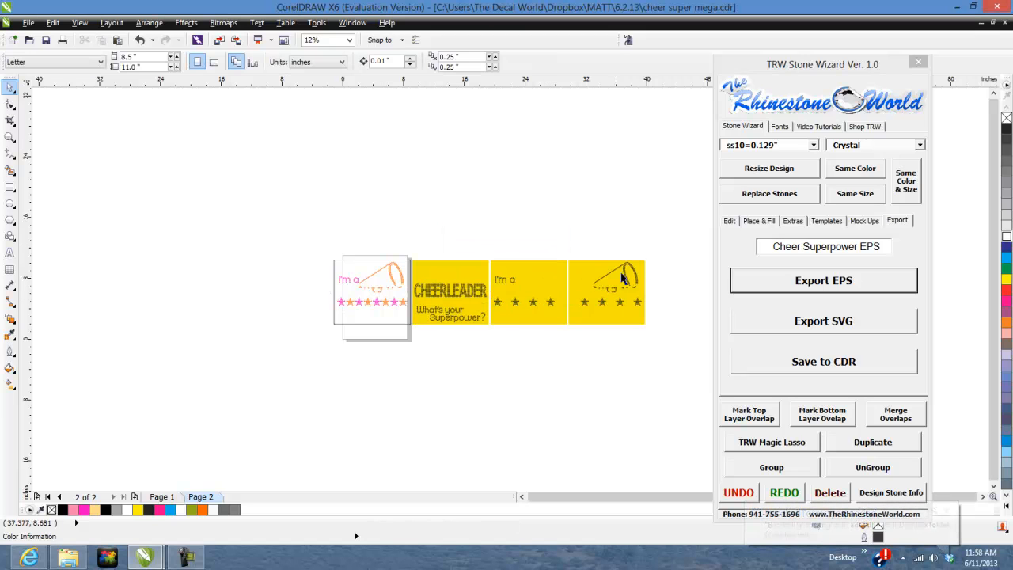